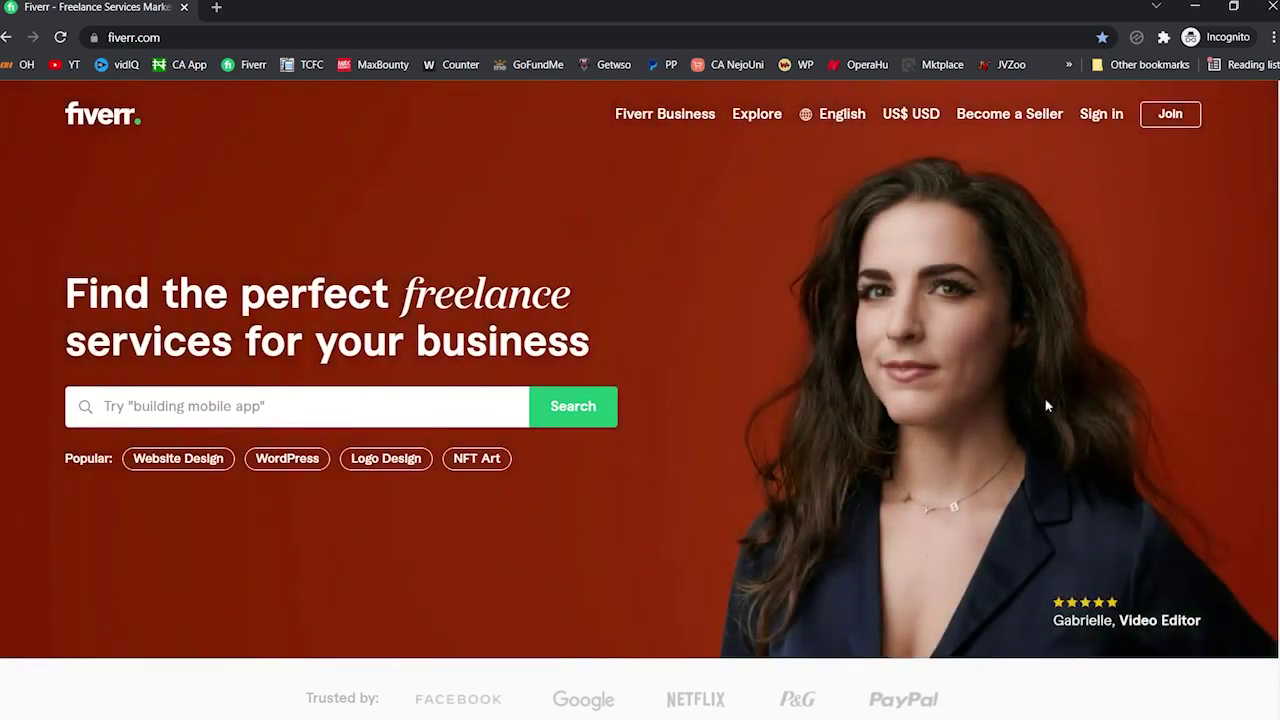
Show the Fiverr sign-up form, then minimize the incognito browser window
click(1172, 116)
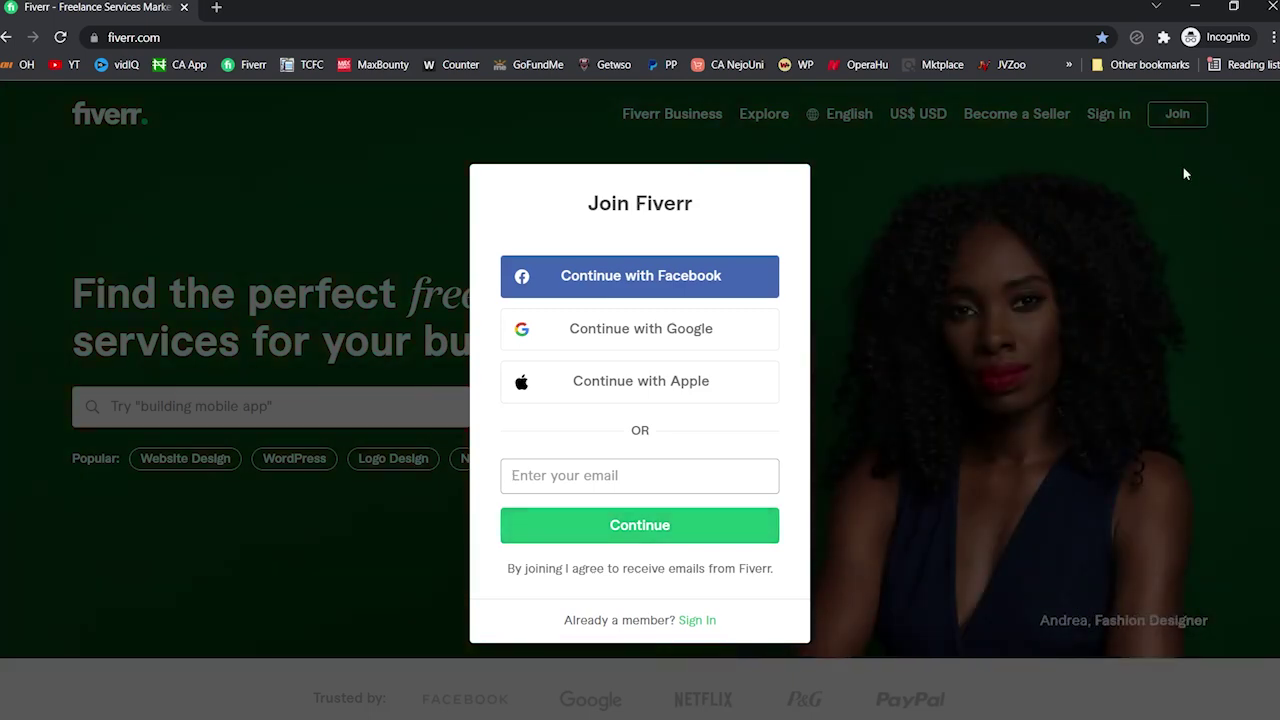
click(1194, 10)
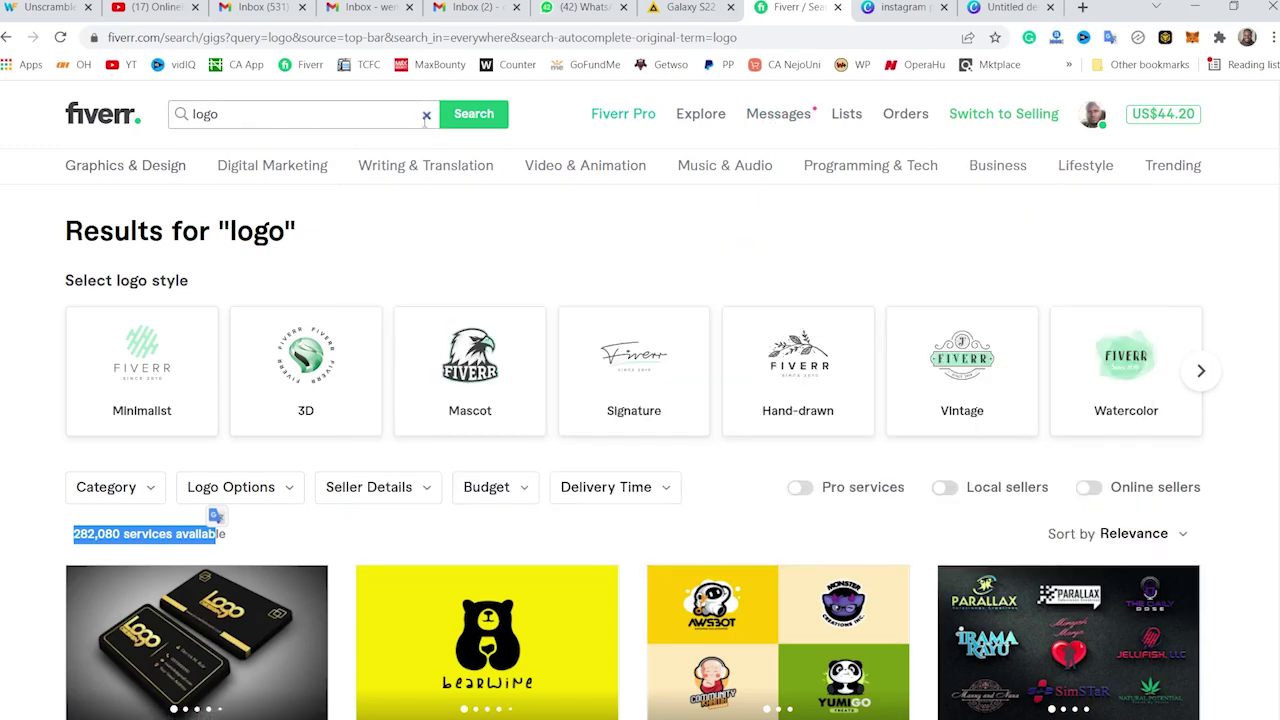
Search Fiverr for "maths" services and highlight the number of services available
click(363, 119)
double_click(331, 121)
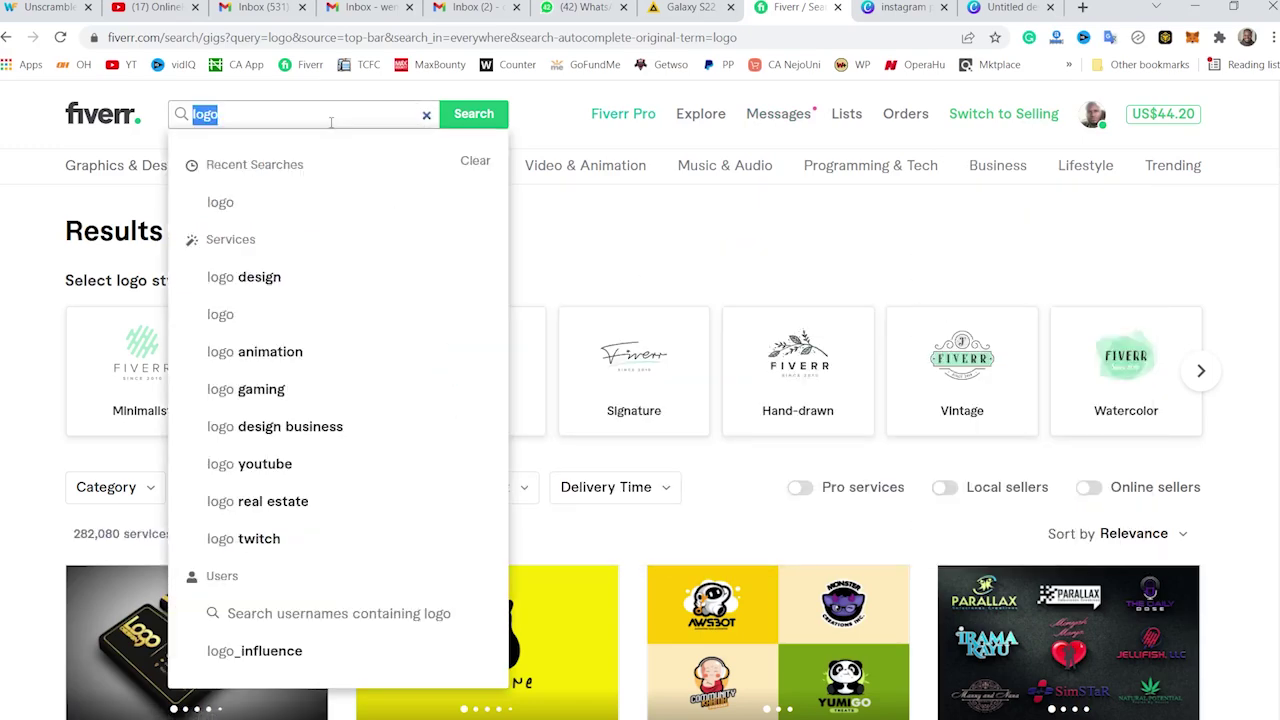
key(BackSpace)
text(maths)
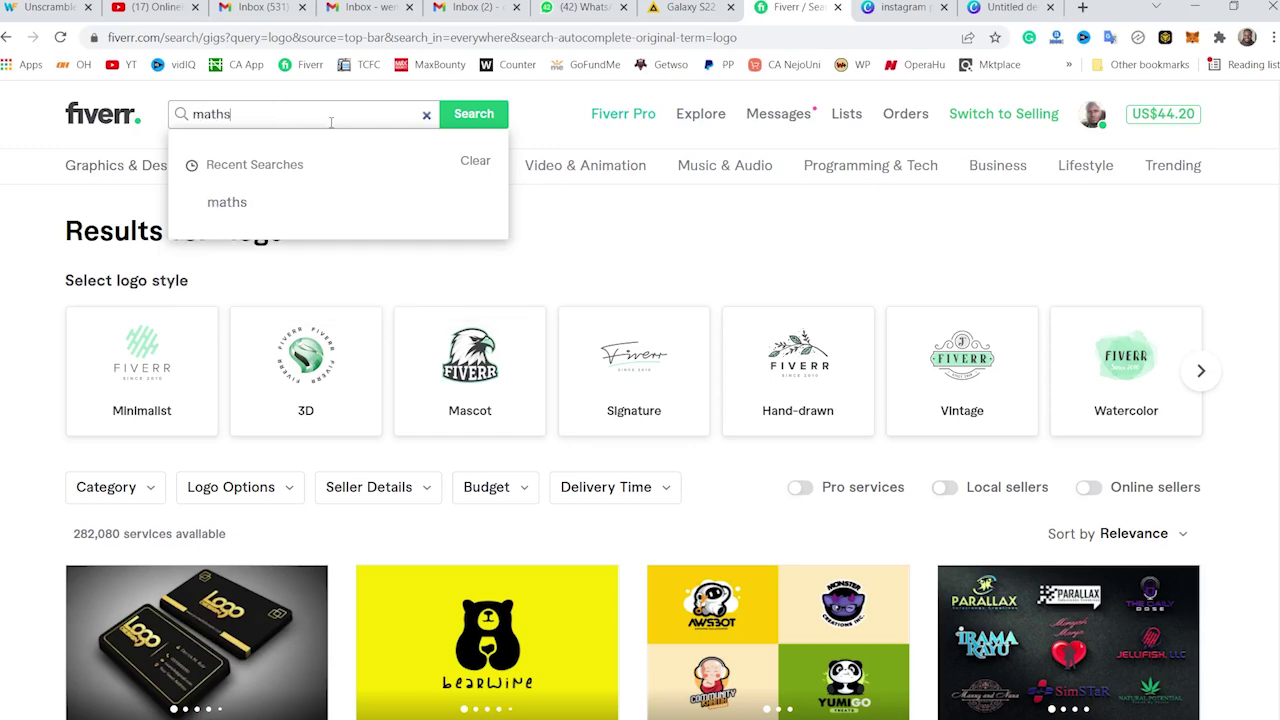
key(Return)
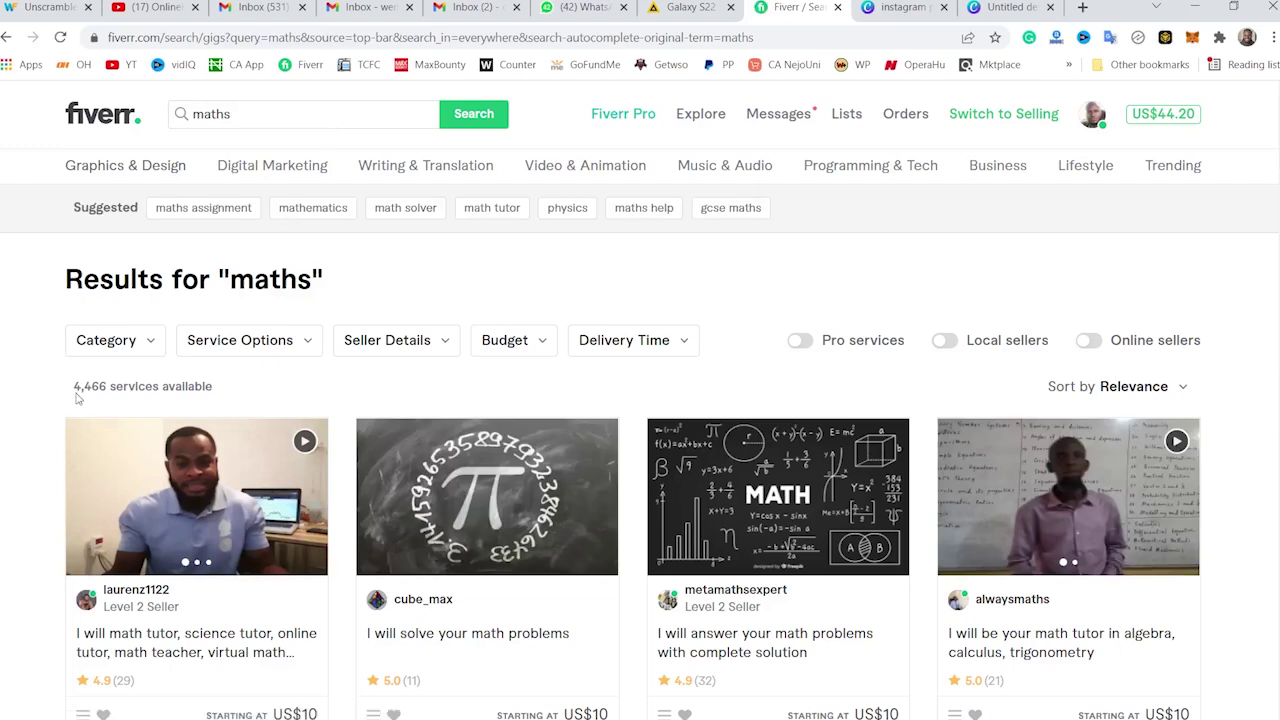
drag(74, 386, 108, 386)
click(1242, 416)
Open the math tutor, math problems with complete solution, and algebra, calculus, trigonometry tutor gigs in separate new tabs
scroll(1242, 416, down, 4)
scroll(1242, 416, up, 2)
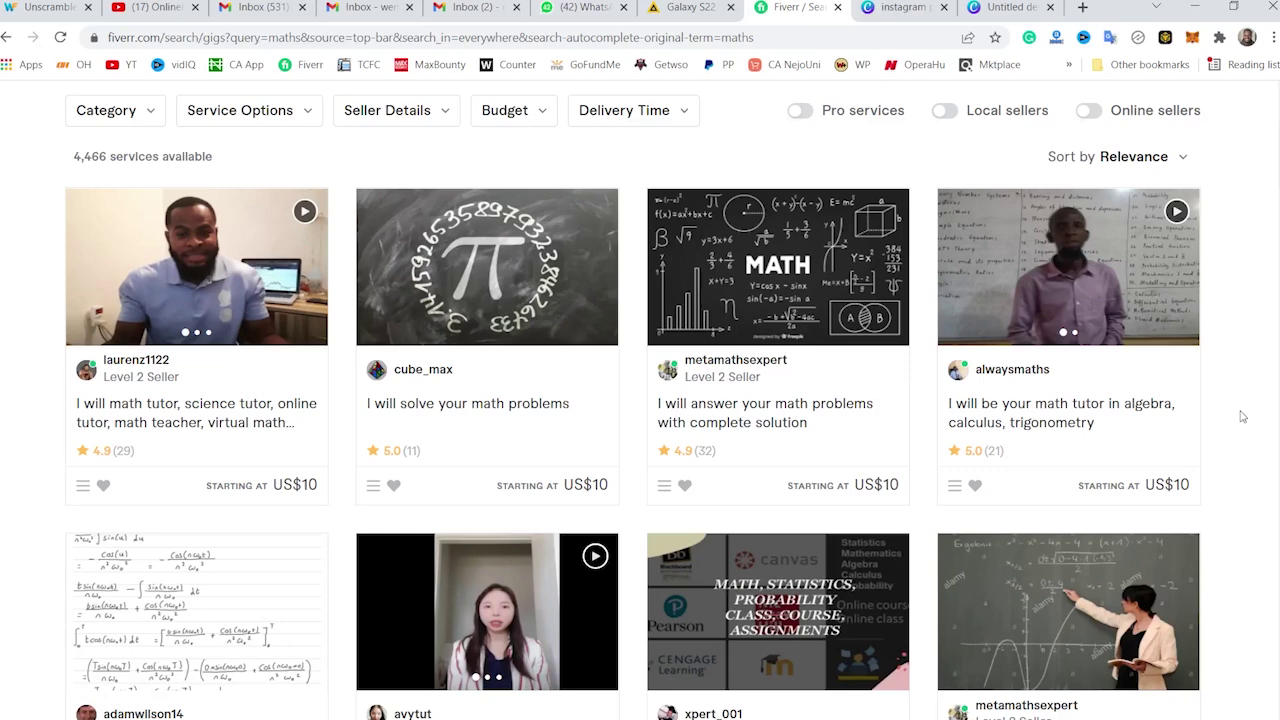
right_click(182, 418)
click(252, 430)
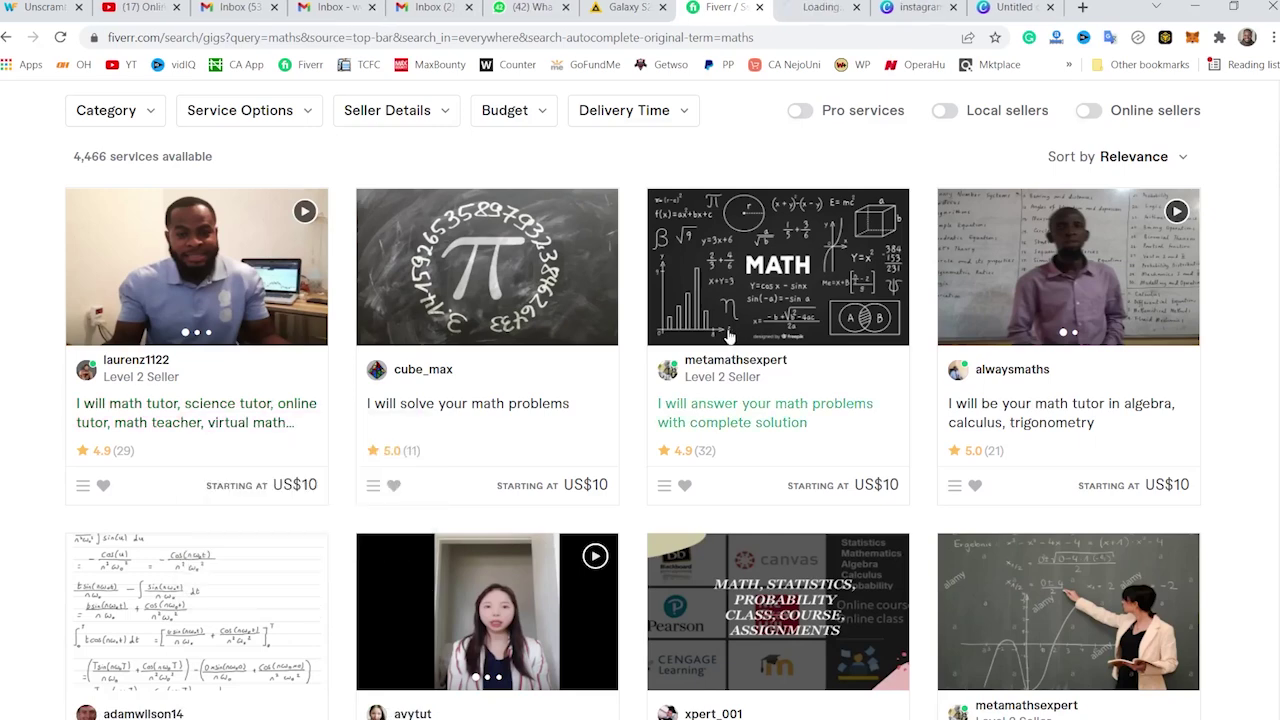
right_click(757, 416)
click(836, 430)
scroll(1249, 409, down, 1)
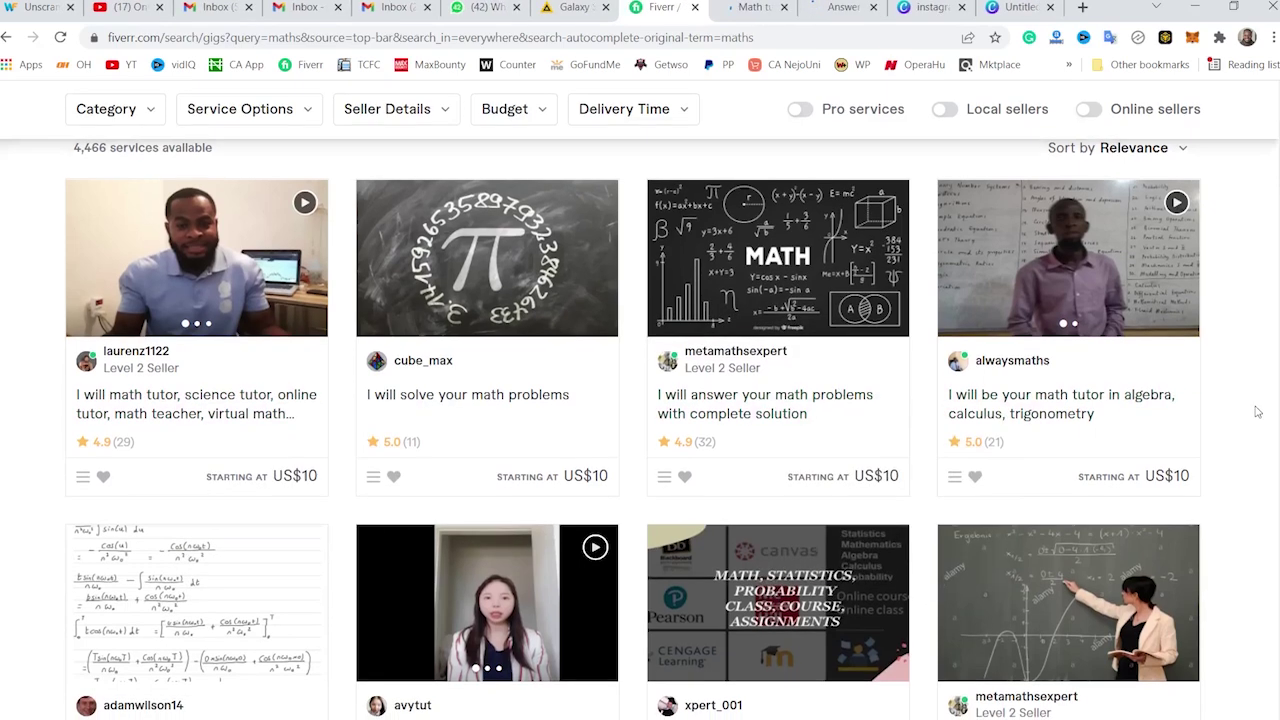
right_click(1043, 393)
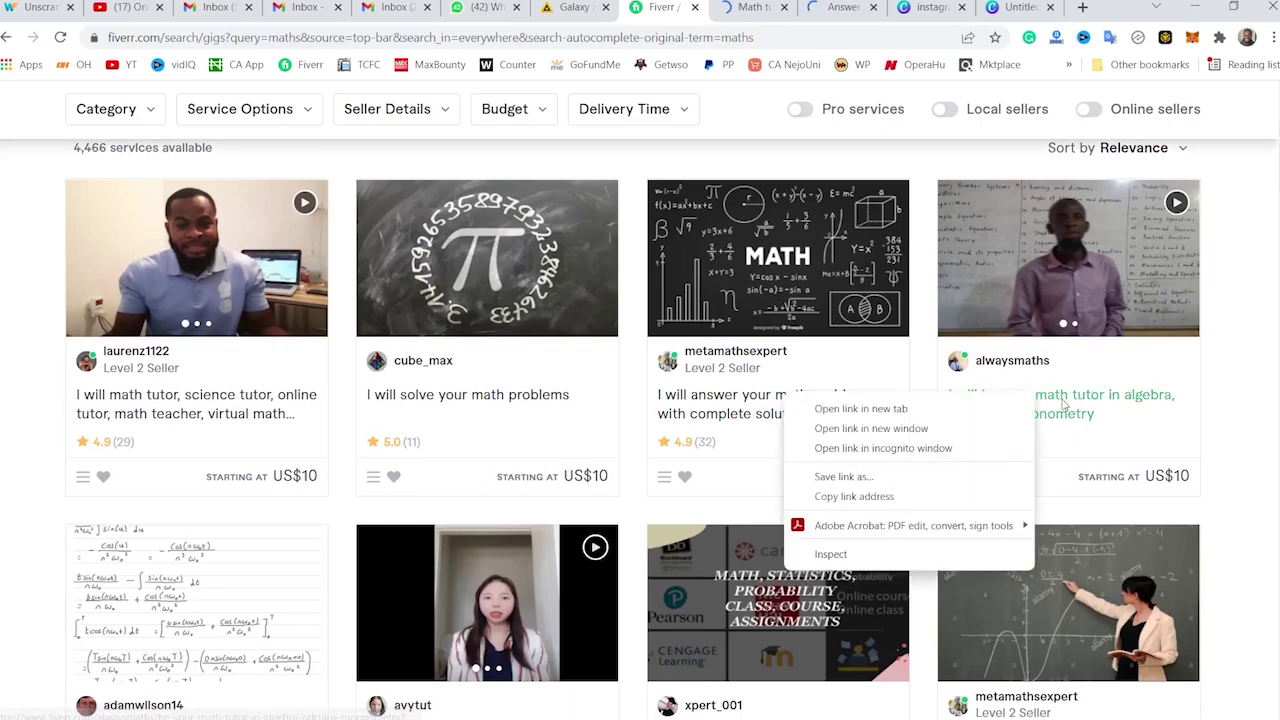
click(986, 406)
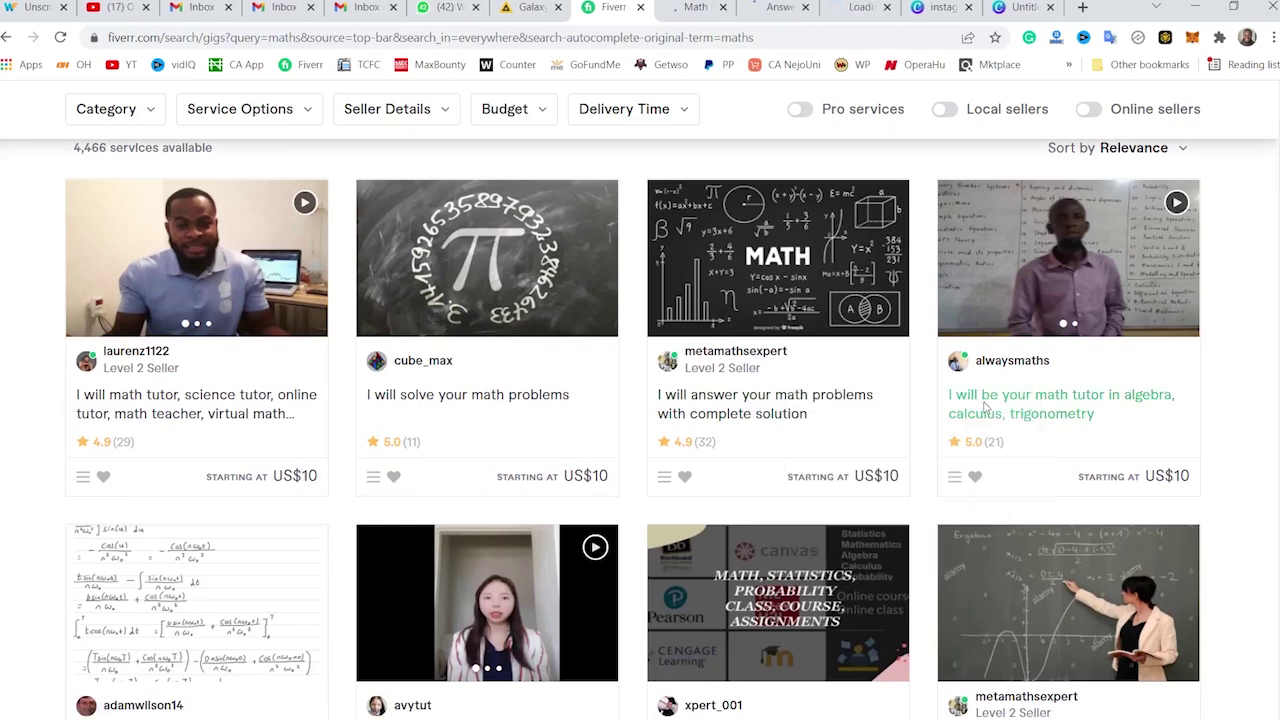
Compare the Standard and Premium packages of the math and science tutor gig, ending on Standard
click(692, 7)
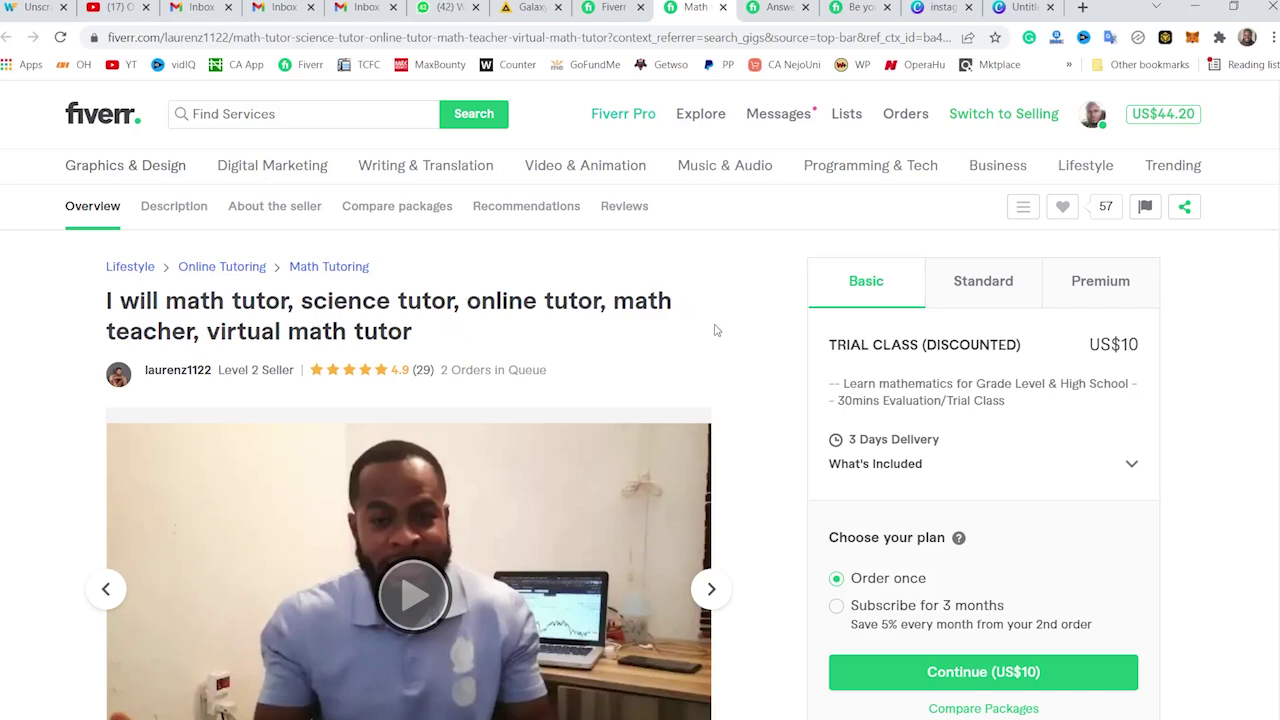
scroll(752, 343, down, 1)
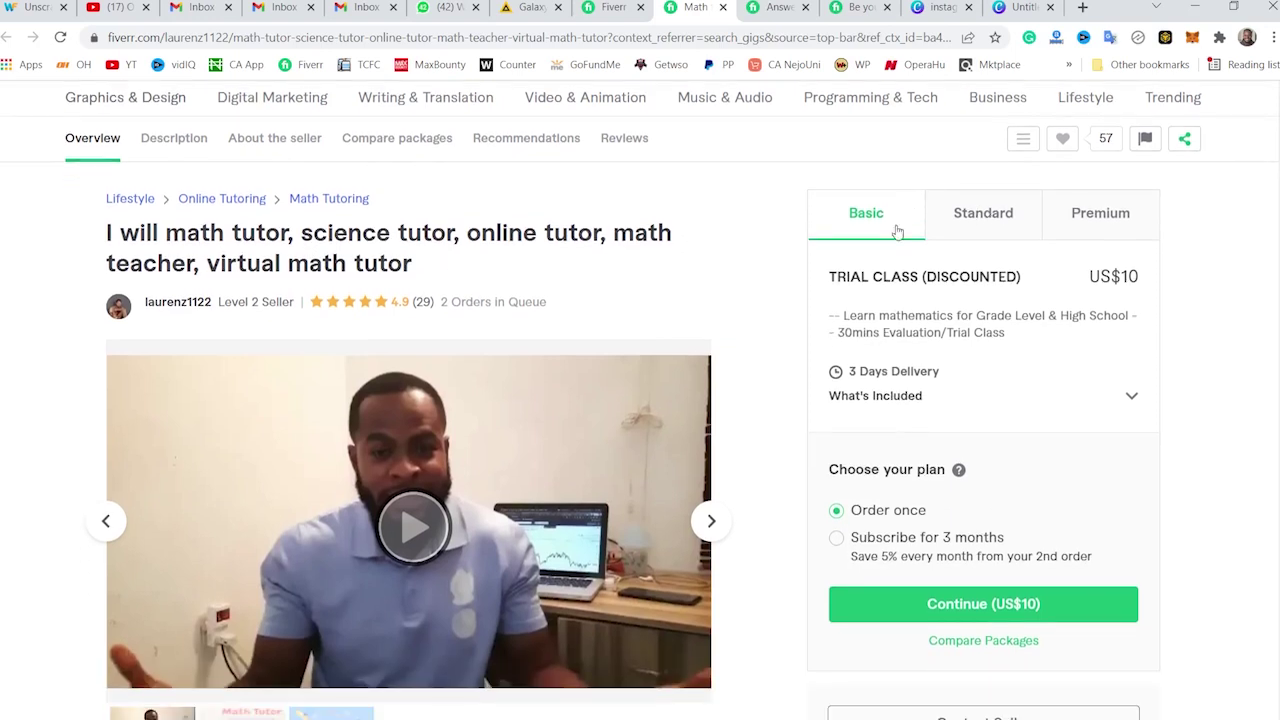
click(1016, 207)
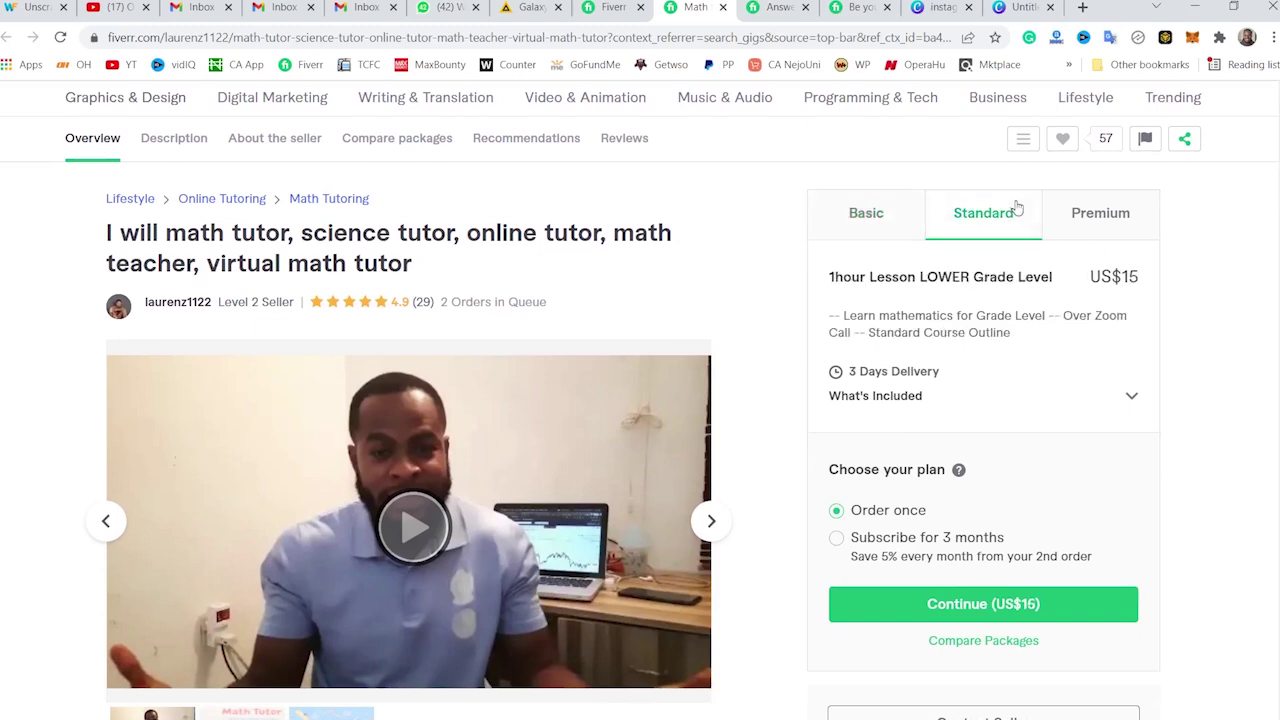
click(1121, 217)
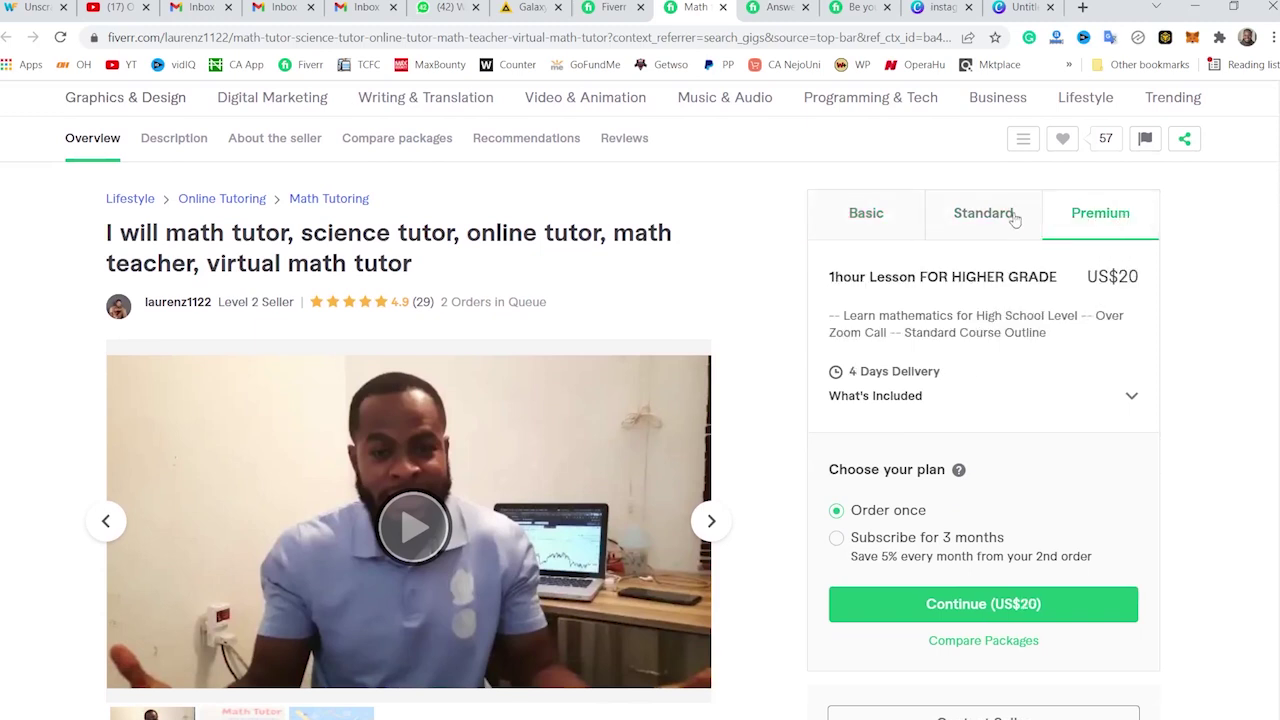
click(983, 220)
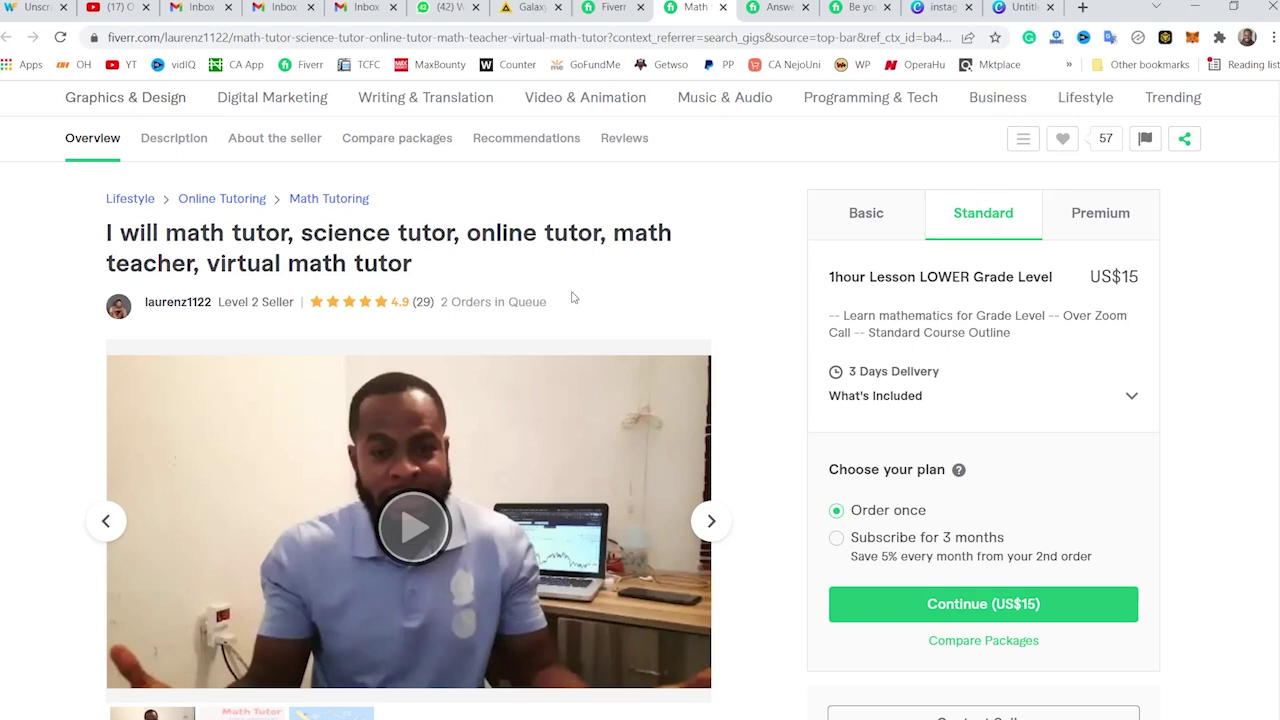
Calculate 31 x 15 with a Google search in a new browser tab
click(1081, 7)
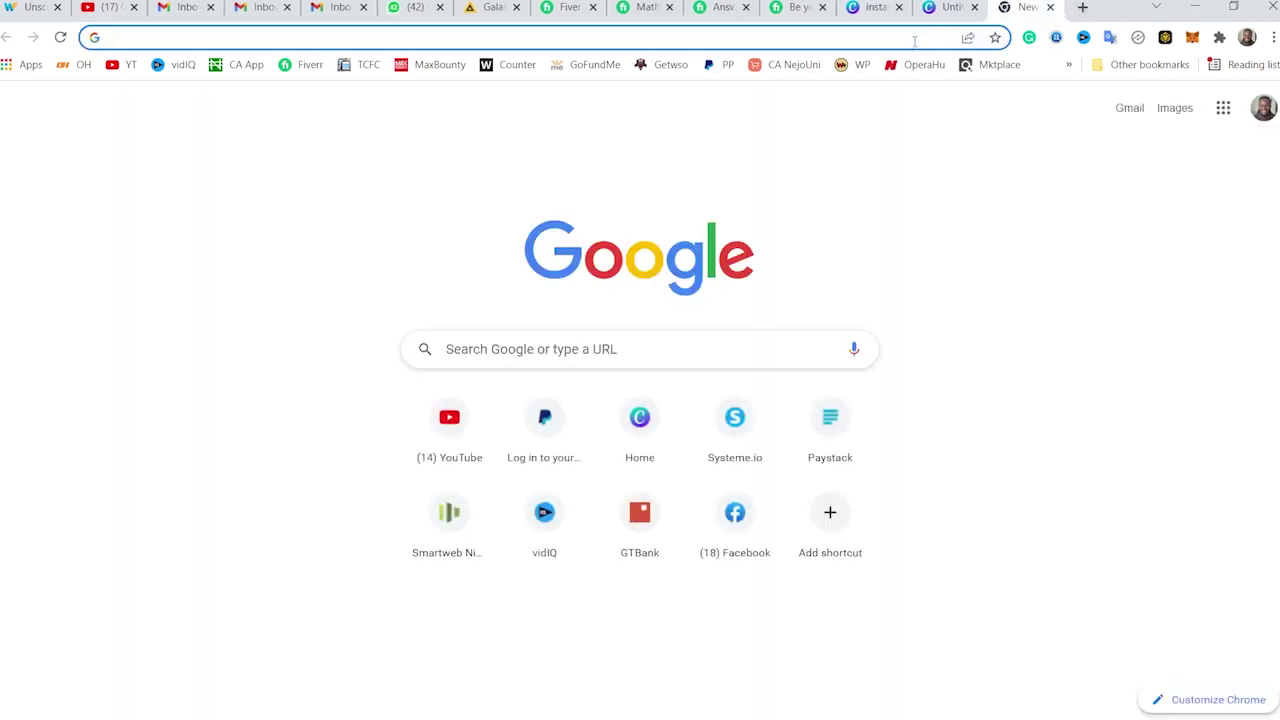
text(31 x15)
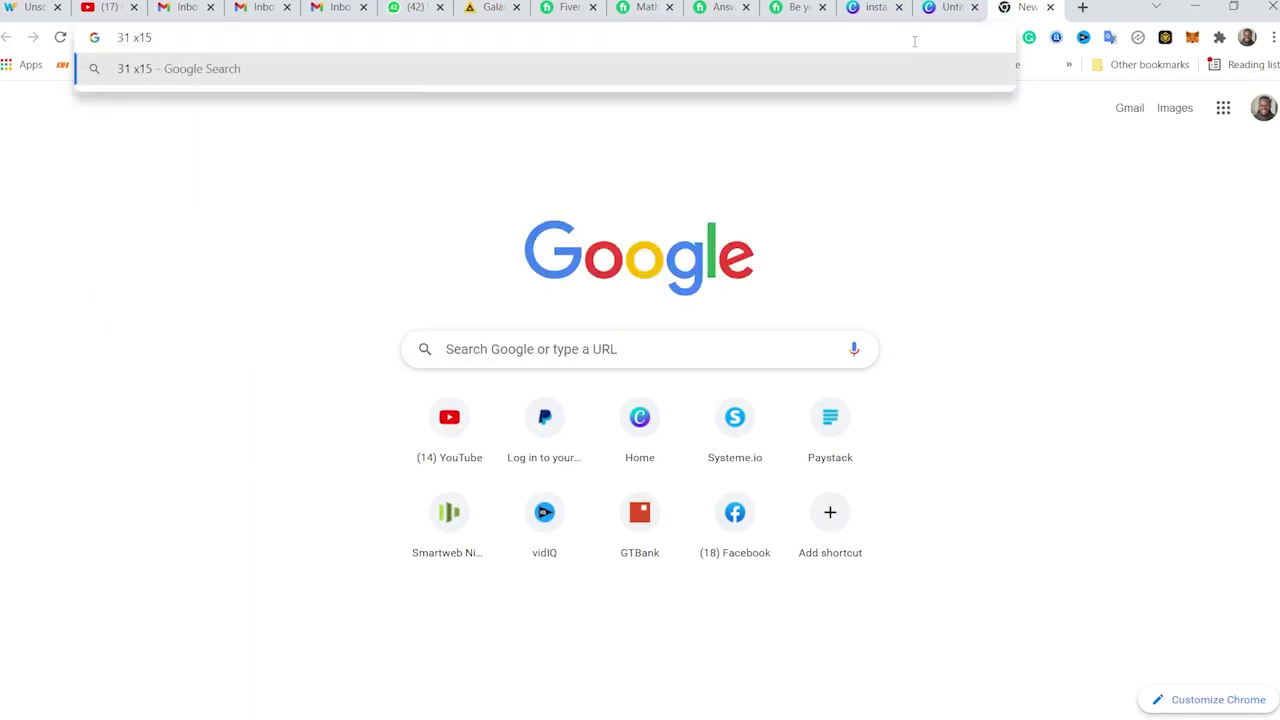
key(Return)
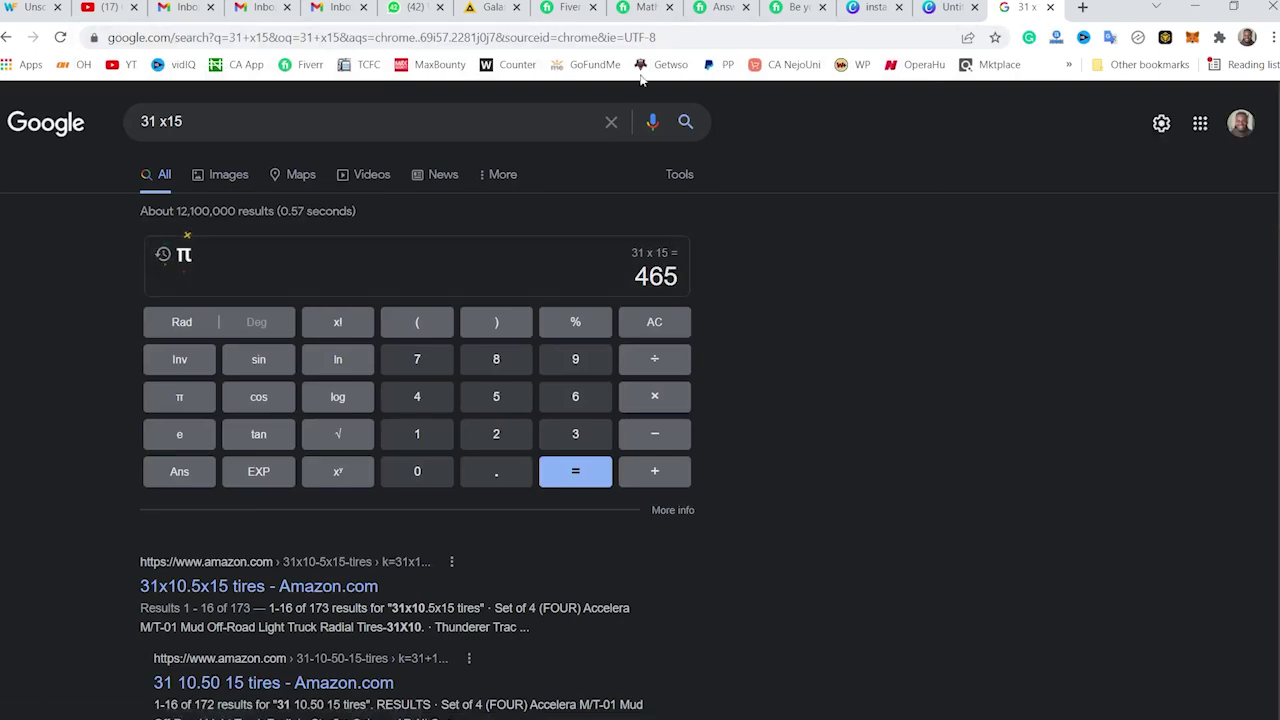
Show the Standard package of the gig that answers math problems with complete solution
click(570, 7)
click(633, 5)
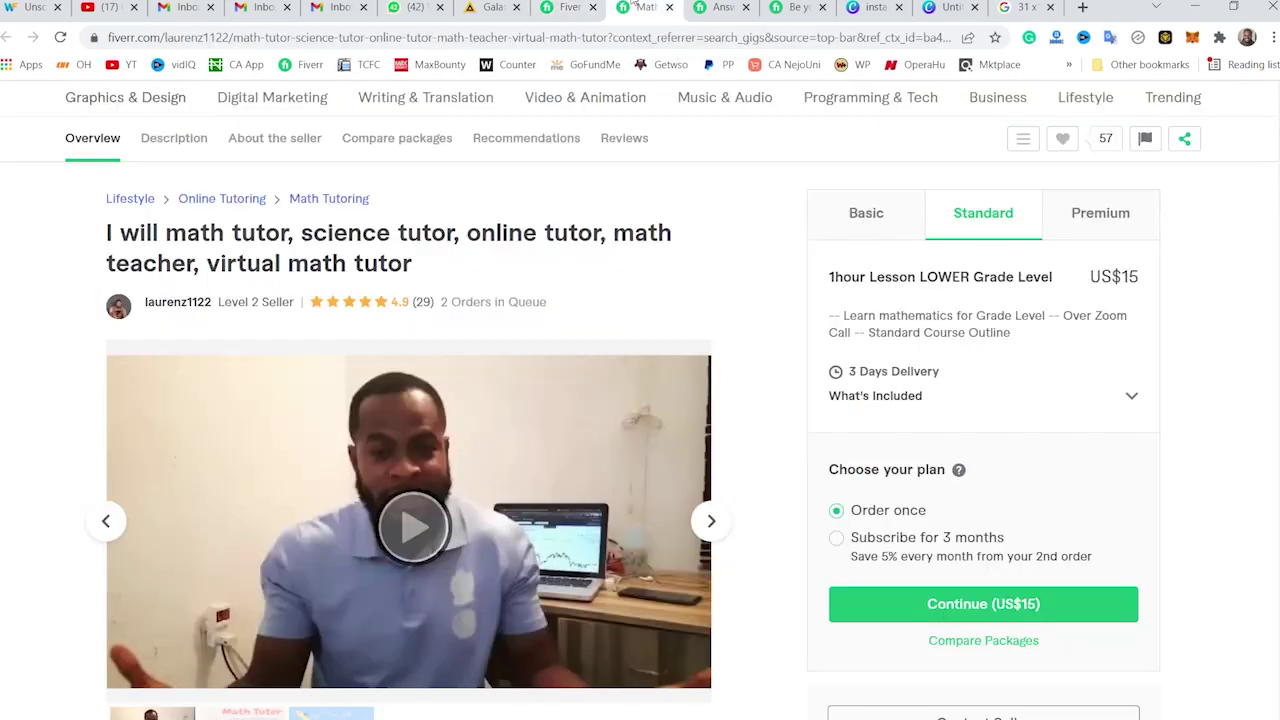
click(728, 7)
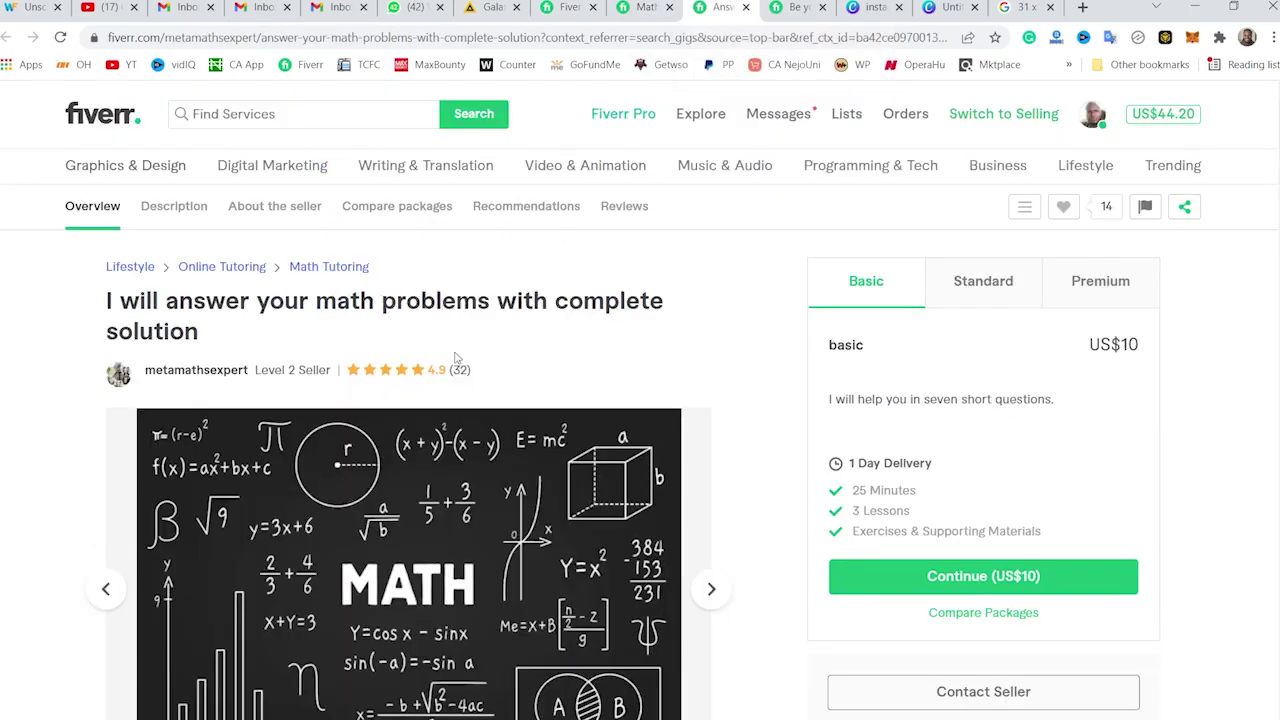
click(993, 289)
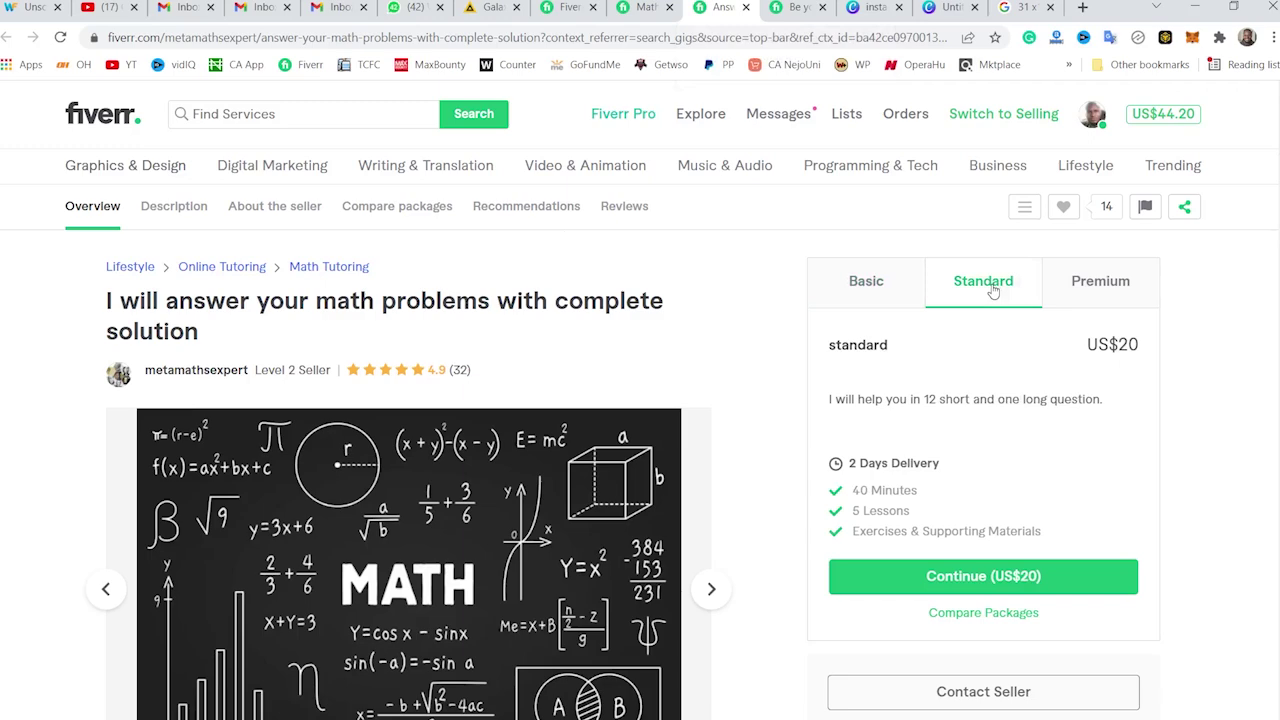
Calculate 32 x 20 in the open Google search tab
click(1015, 7)
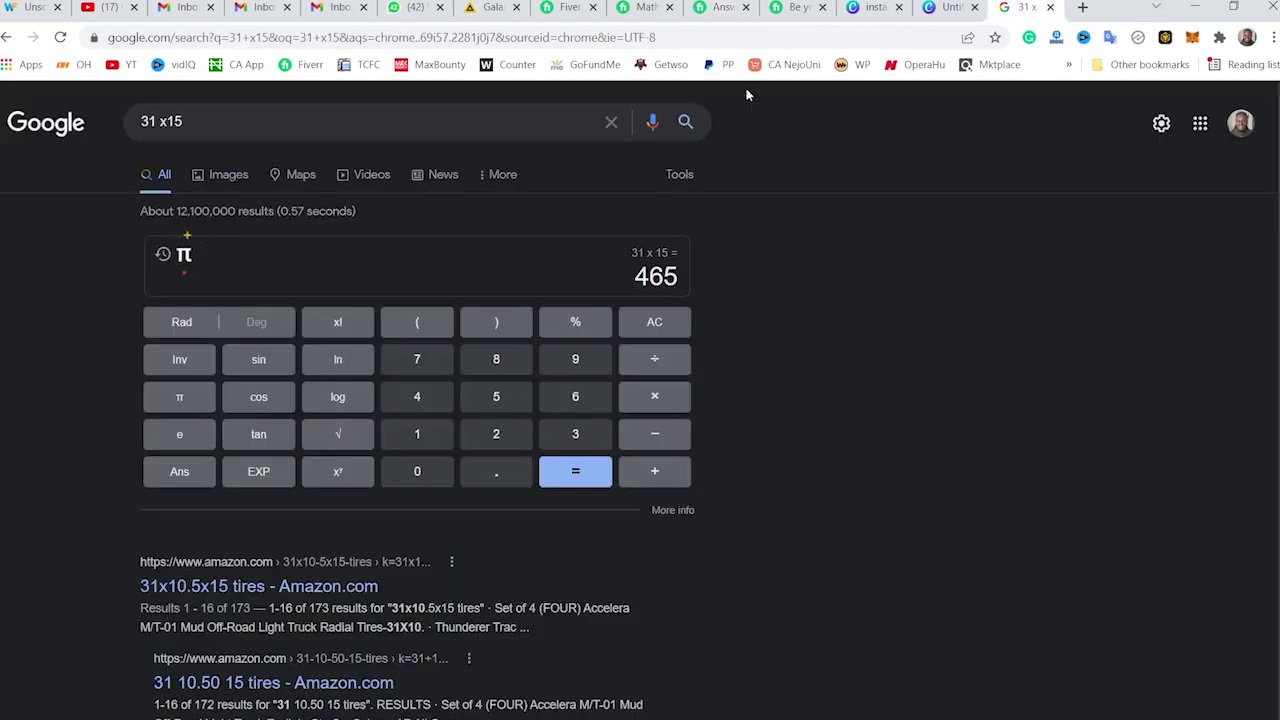
click(567, 122)
text(32 x 20)
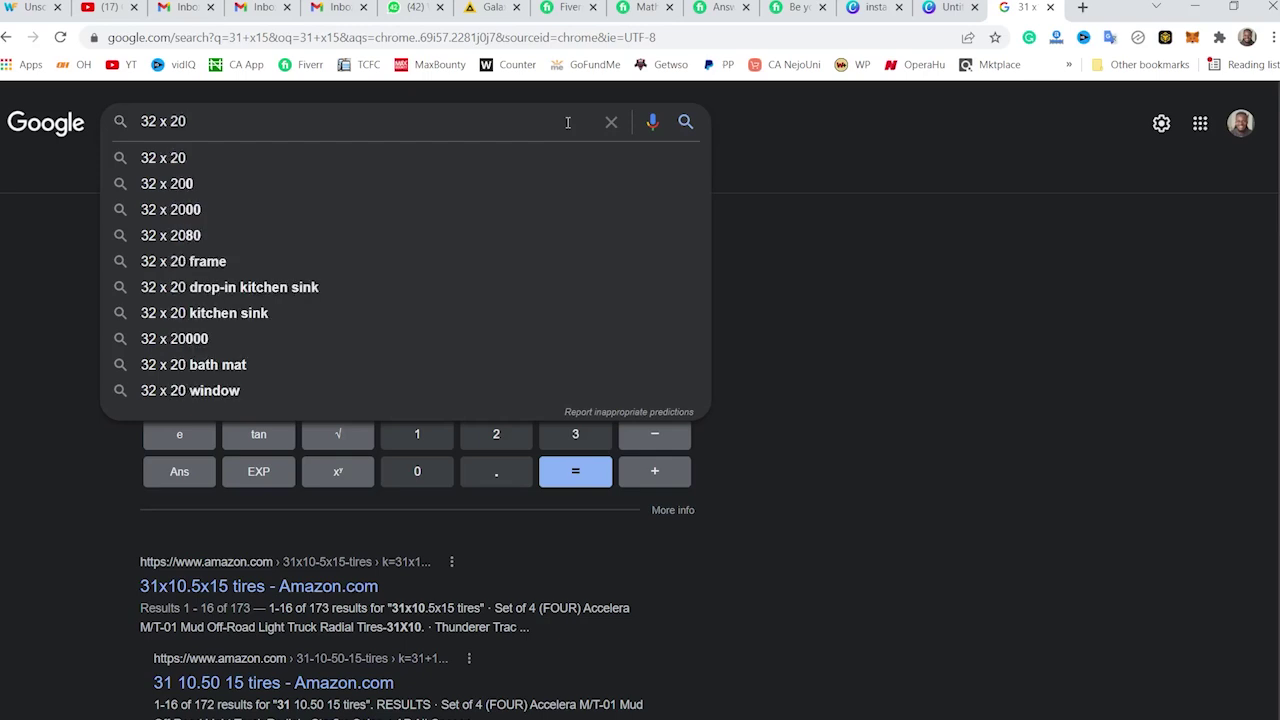
key(Return)
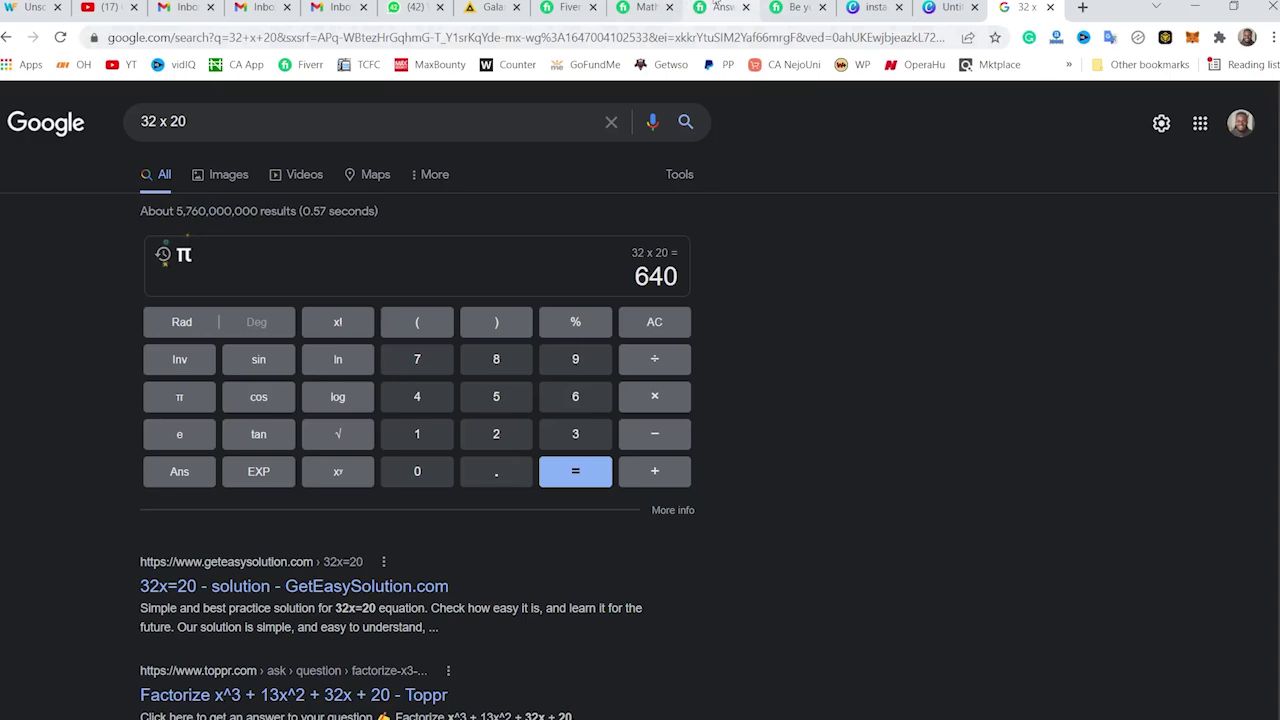
Review the seller's country in the algebra, calculus, trigonometry tutor gig and show its Standard package
click(723, 7)
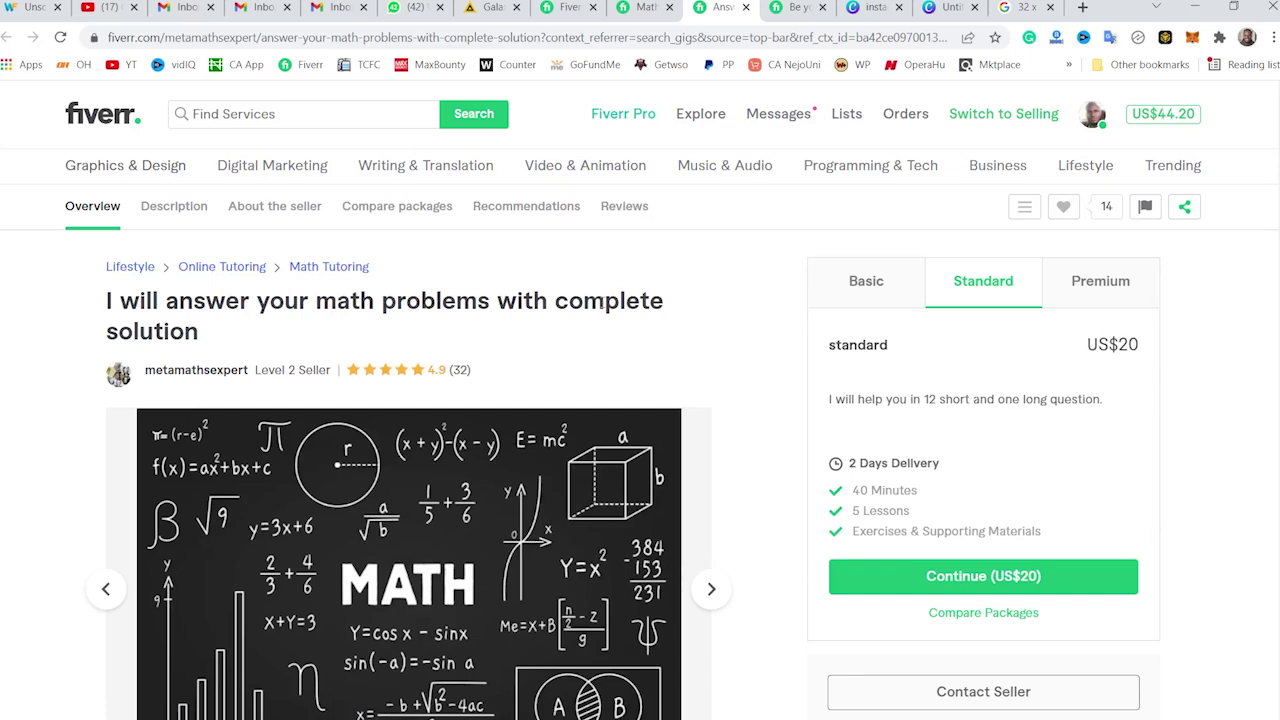
click(791, 7)
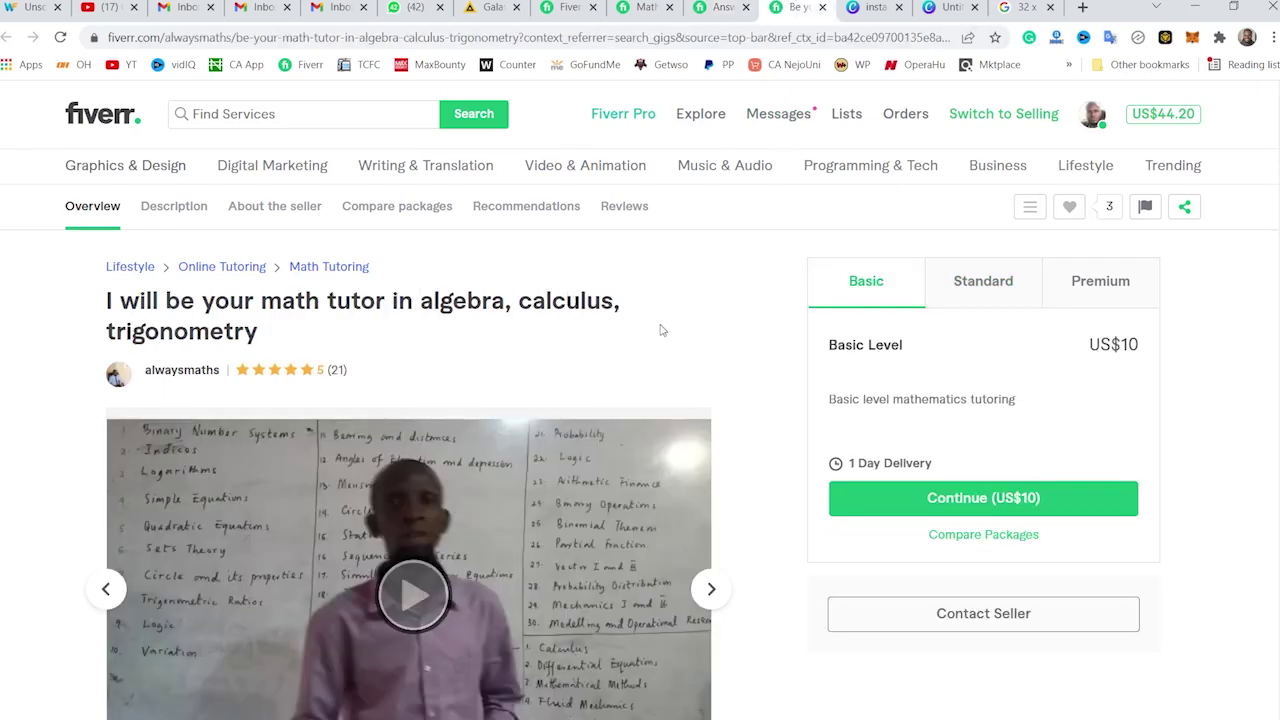
scroll(665, 330, down, 12)
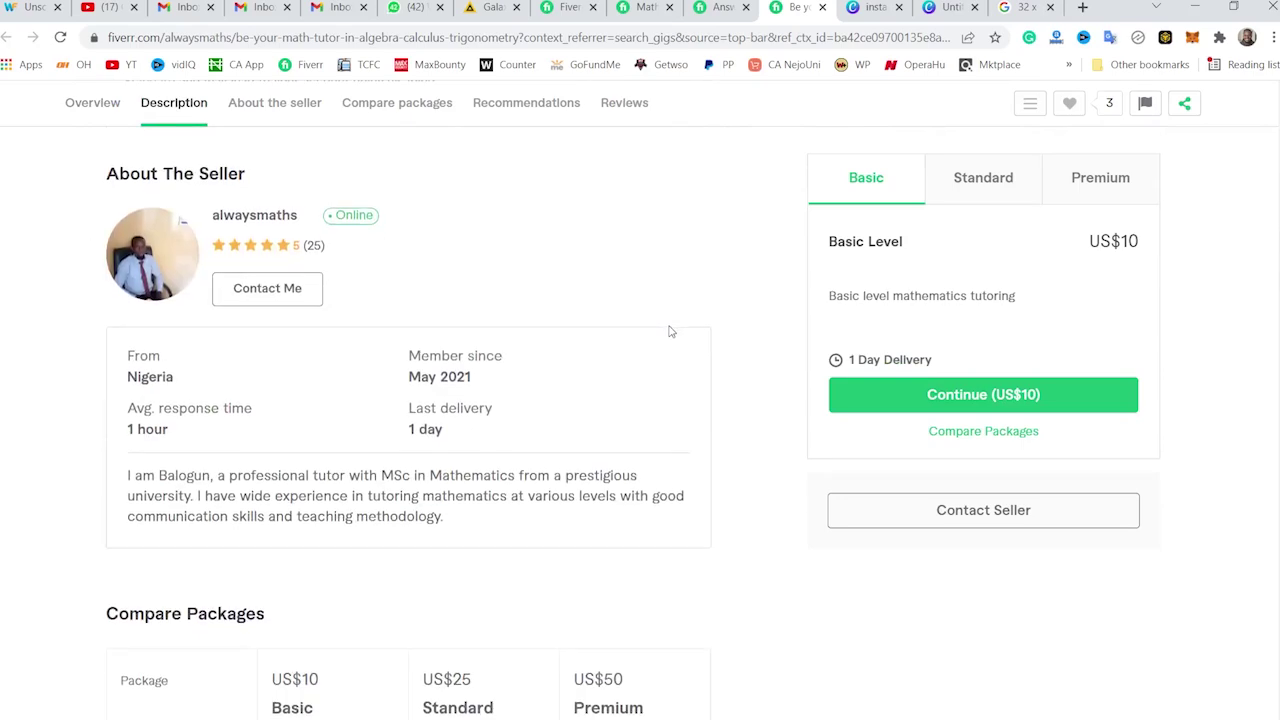
scroll(670, 330, down, 1)
scroll(669, 329, up, 2)
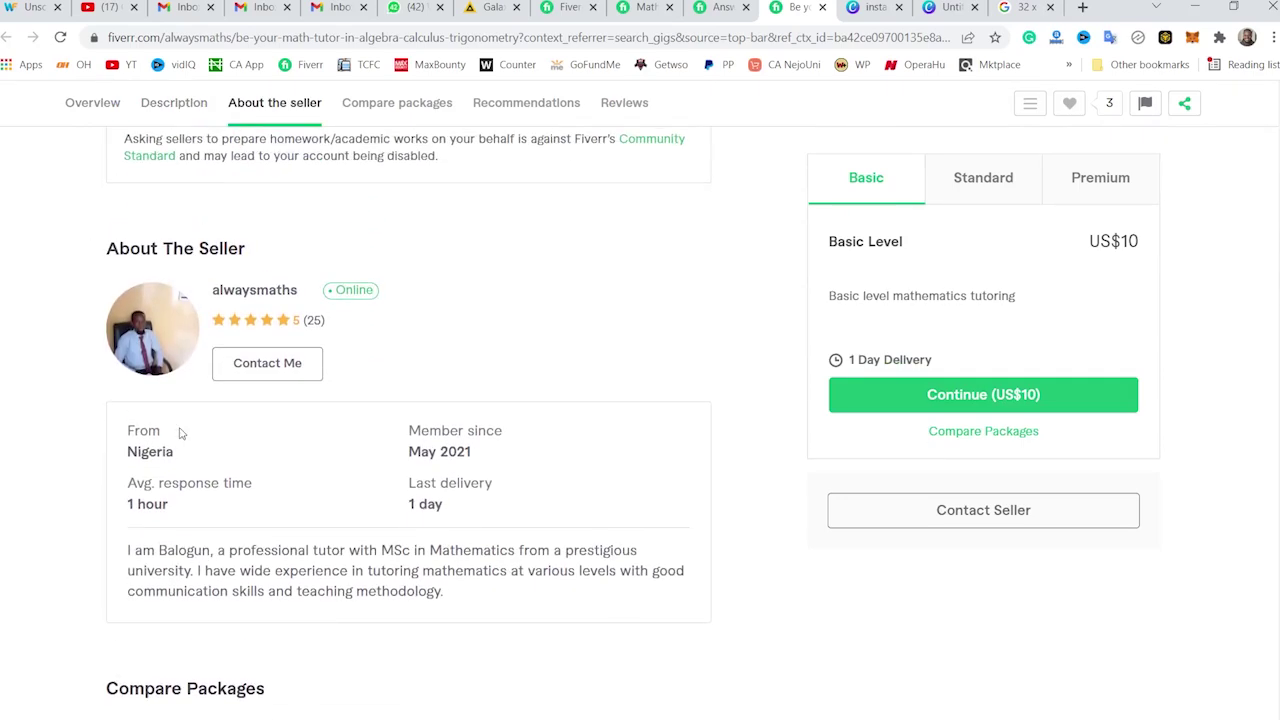
drag(178, 455, 127, 452)
click(617, 331)
scroll(618, 332, up, 10)
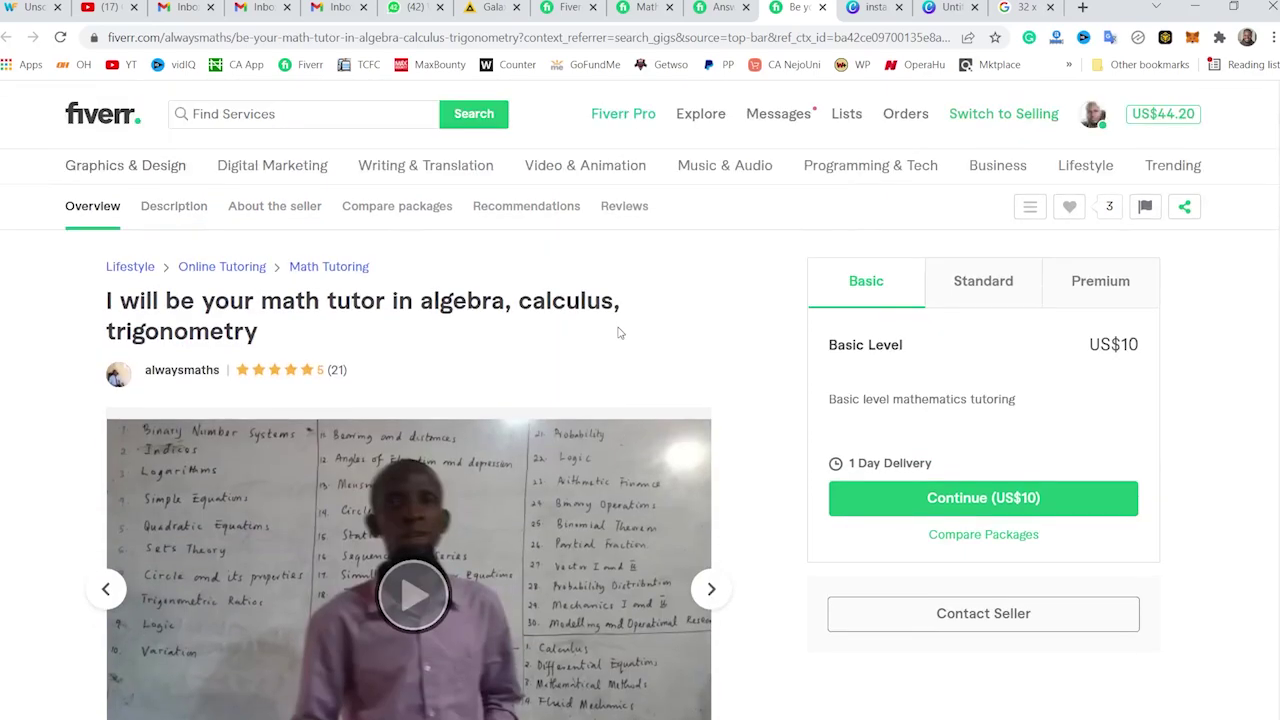
click(993, 302)
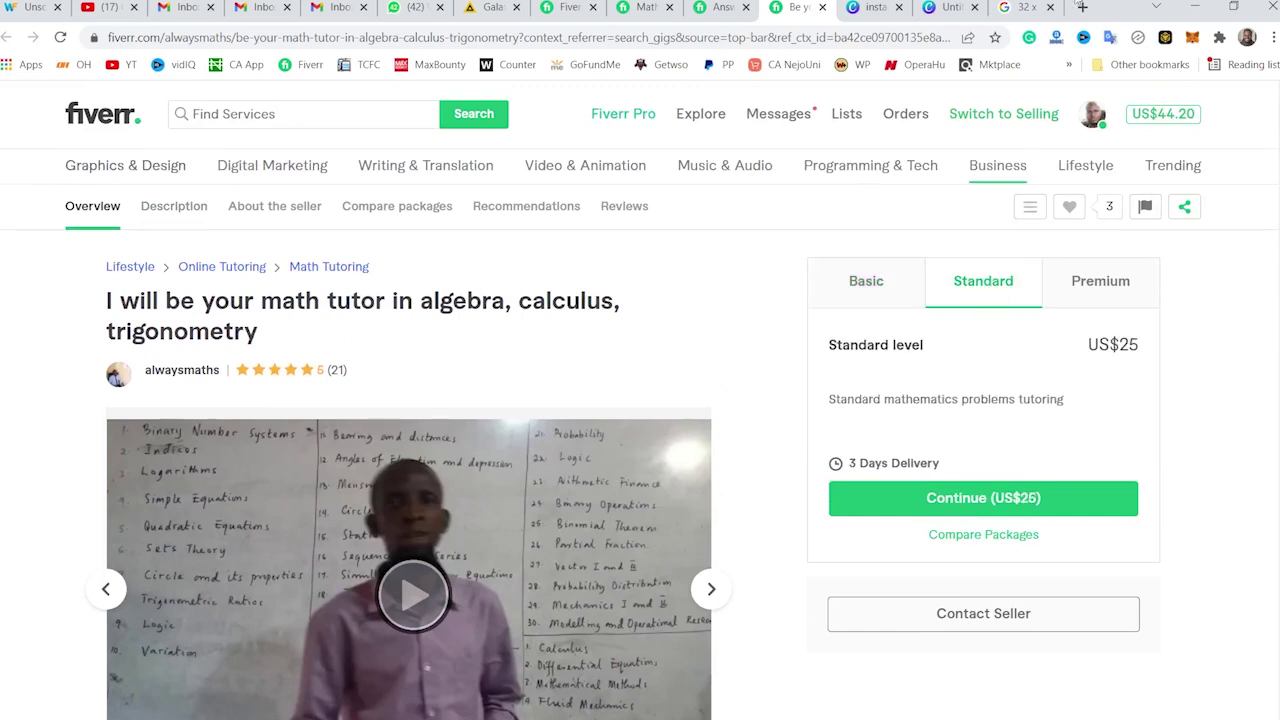
Calculate 21 x 25 in the open Google search tab
click(1029, 7)
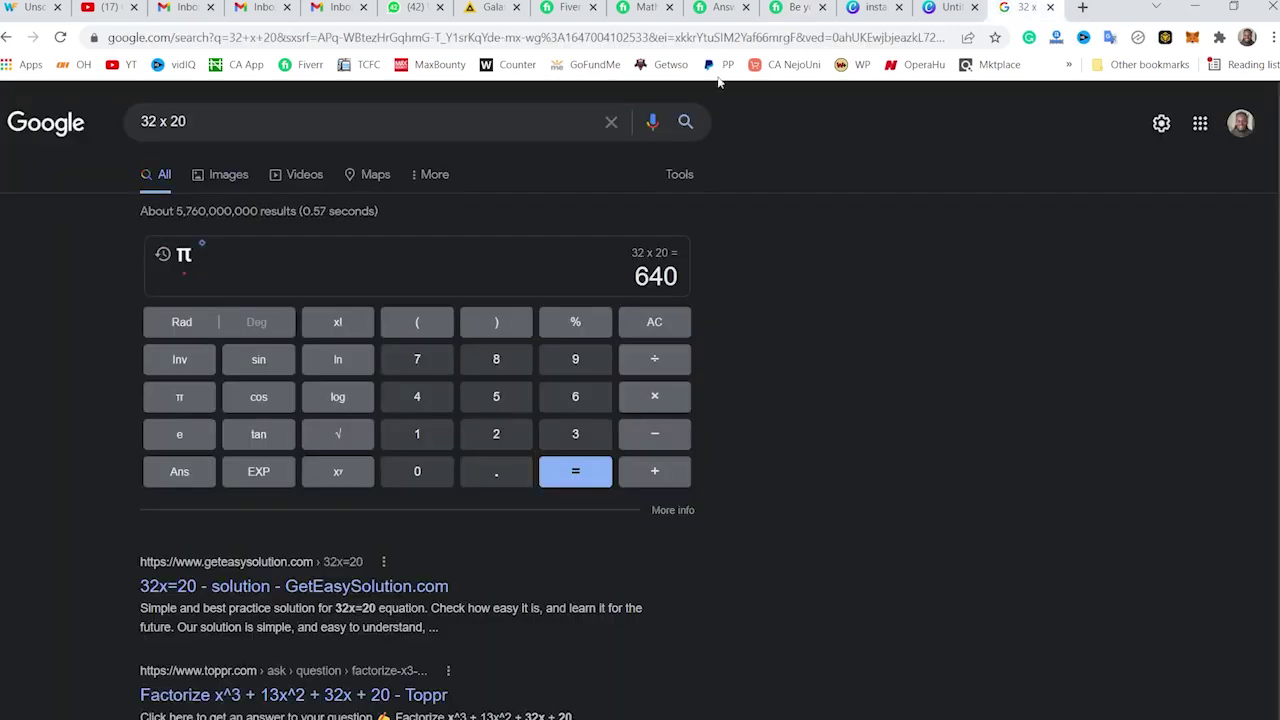
triple_click(570, 118)
text(21 x 25)
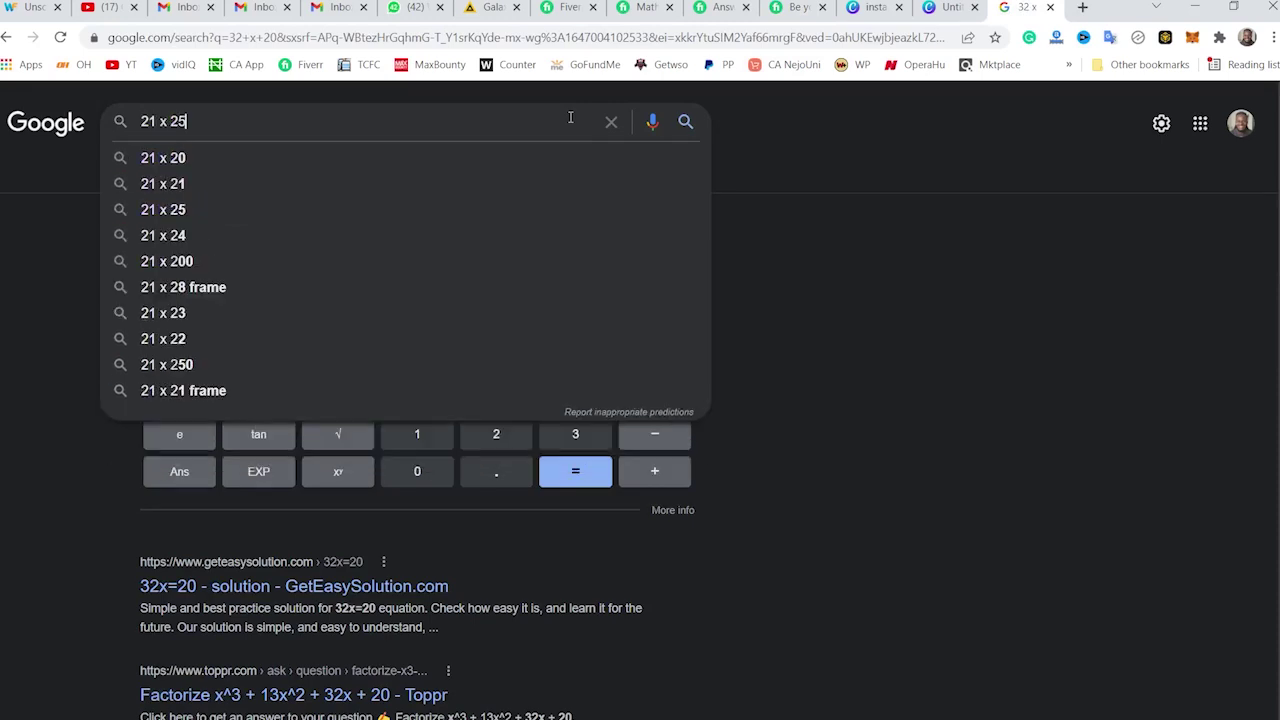
key(Return)
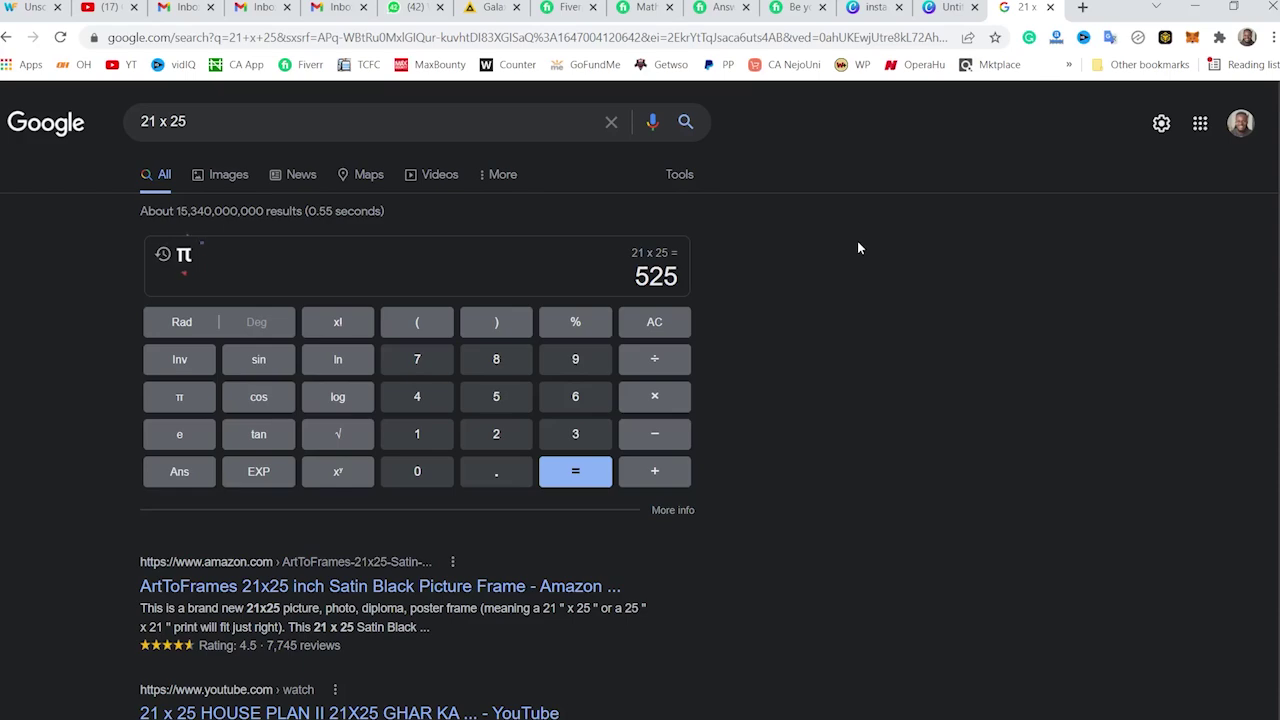
Return to the Fiverr maths results and switch the account to selling mode
click(568, 7)
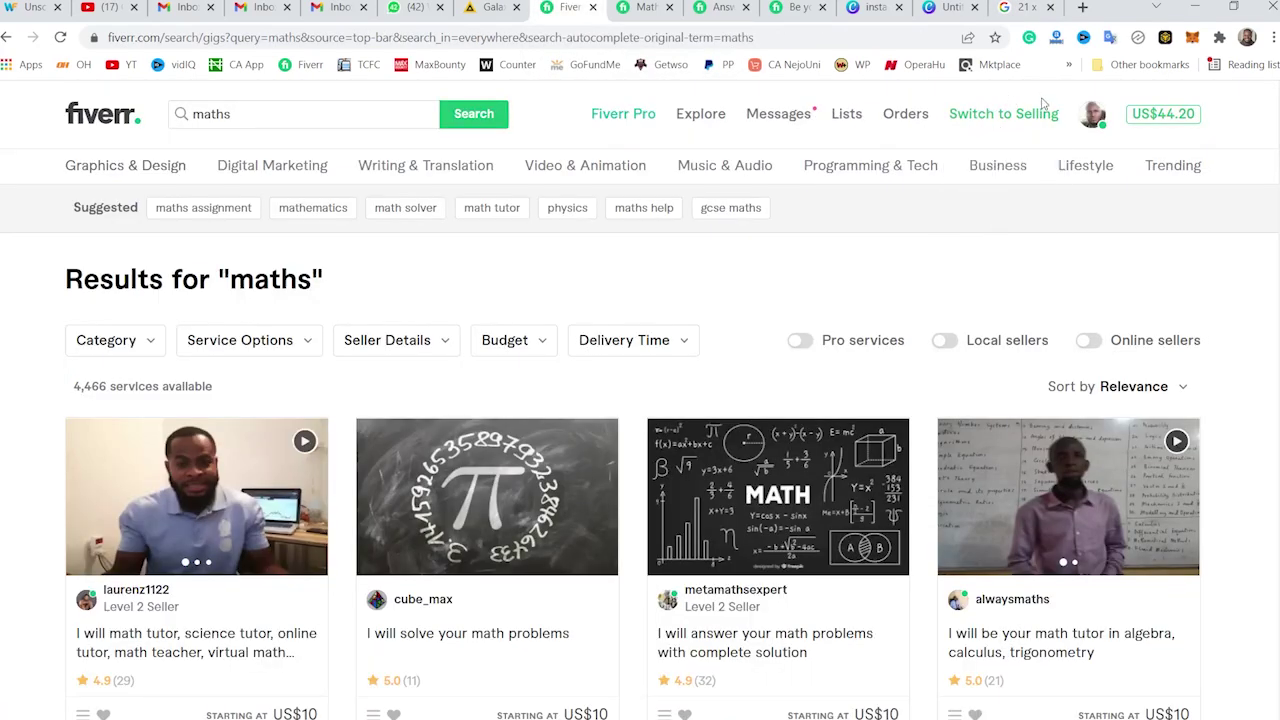
click(1003, 116)
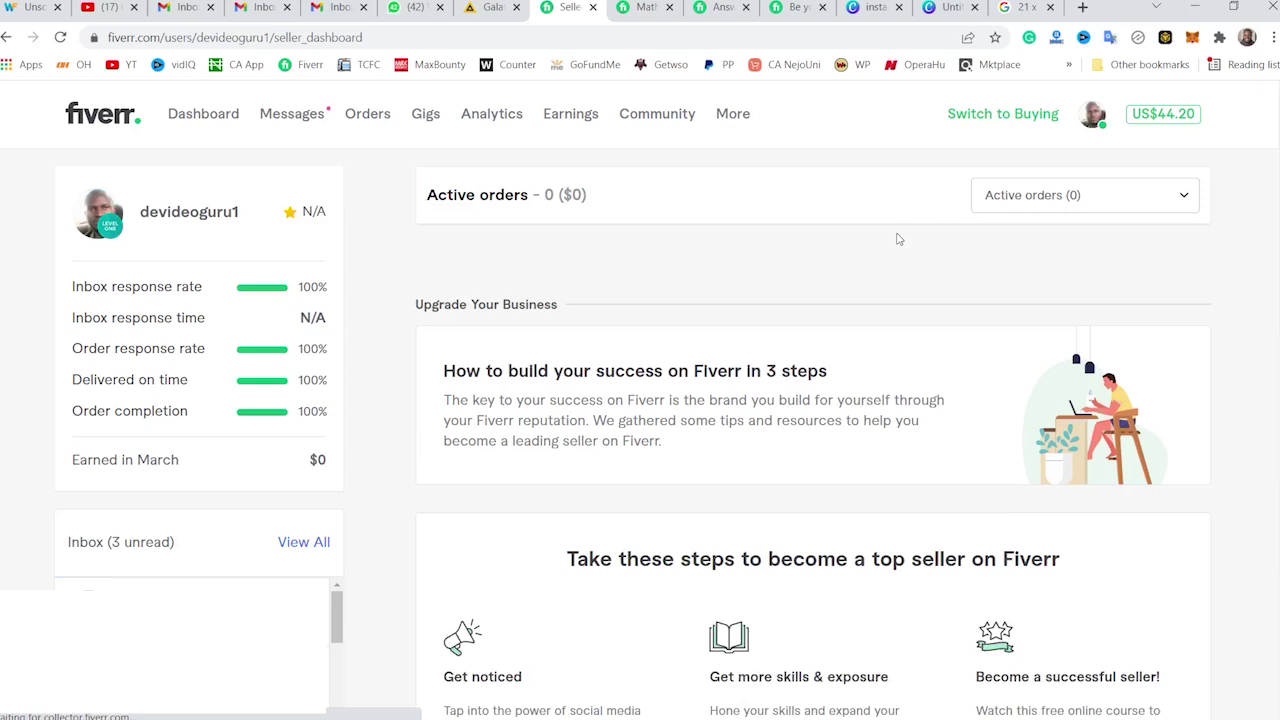
Open the account's gig list and start creating a new gig
click(425, 118)
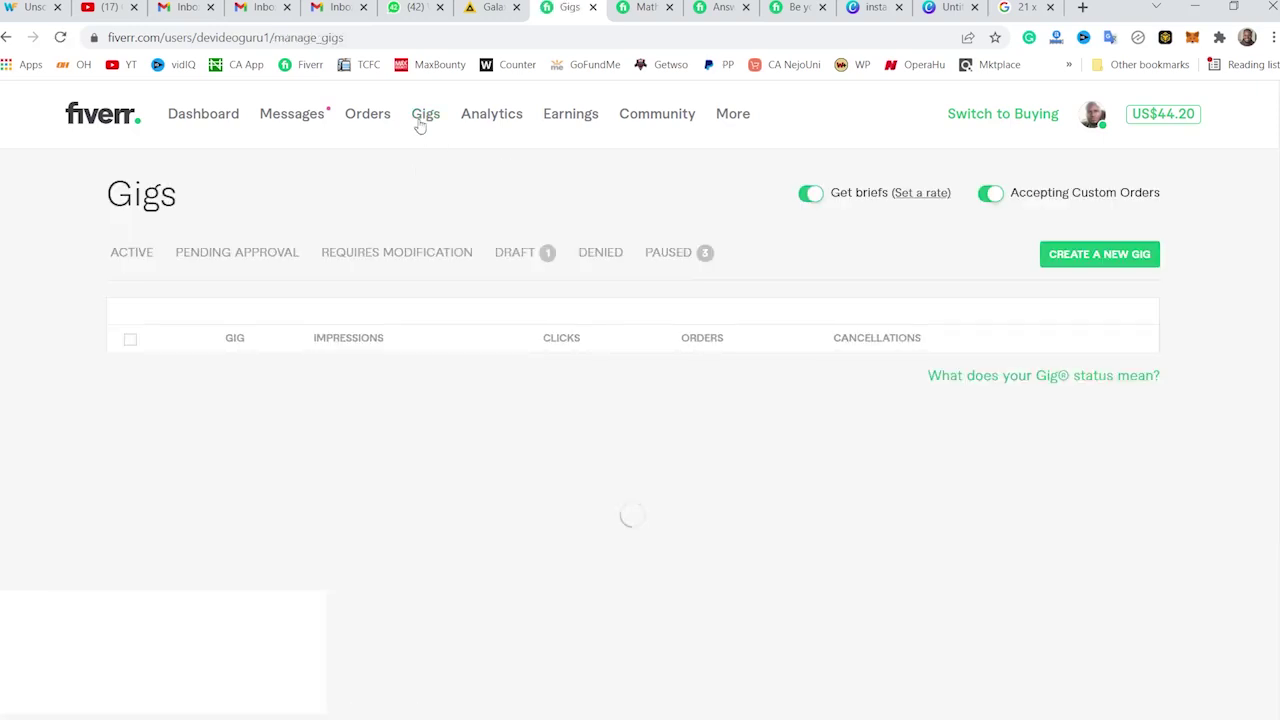
click(1092, 256)
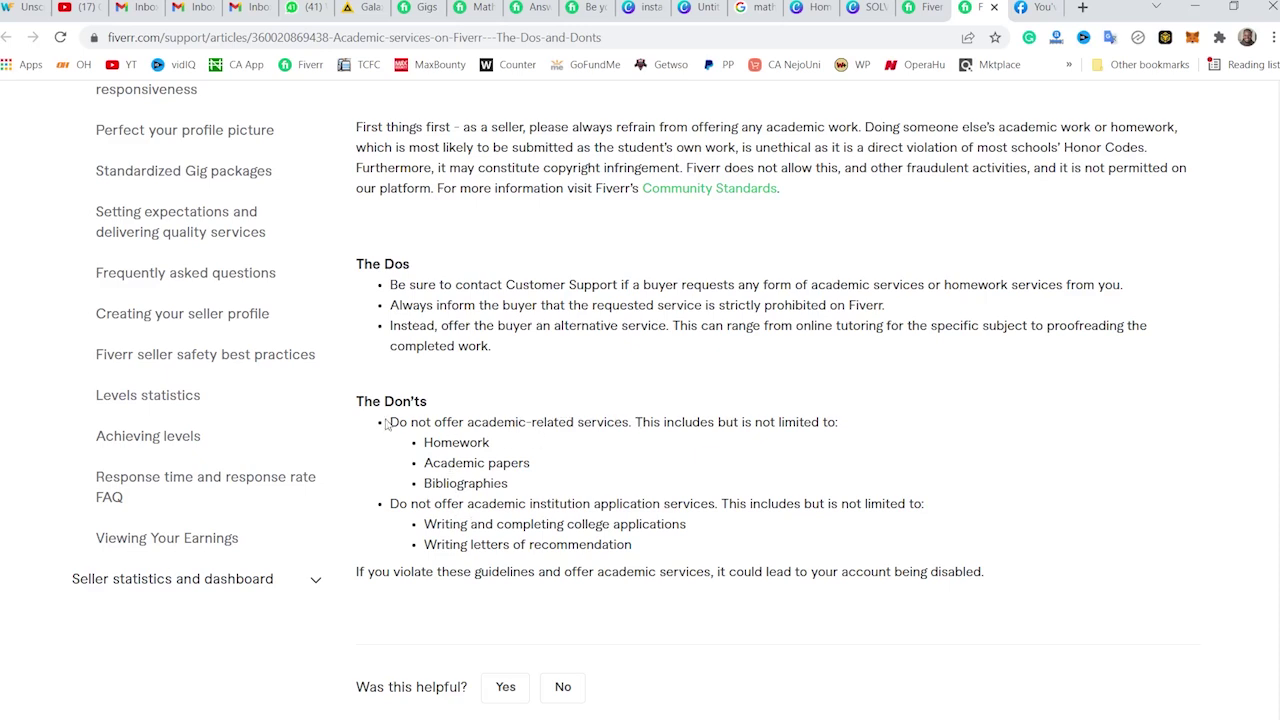
Copy the list under "The Don'ts" from Fiverr's academic services article and switch to the gig description draft in Notepad
drag(390, 421, 674, 550)
key(ctrl+c)
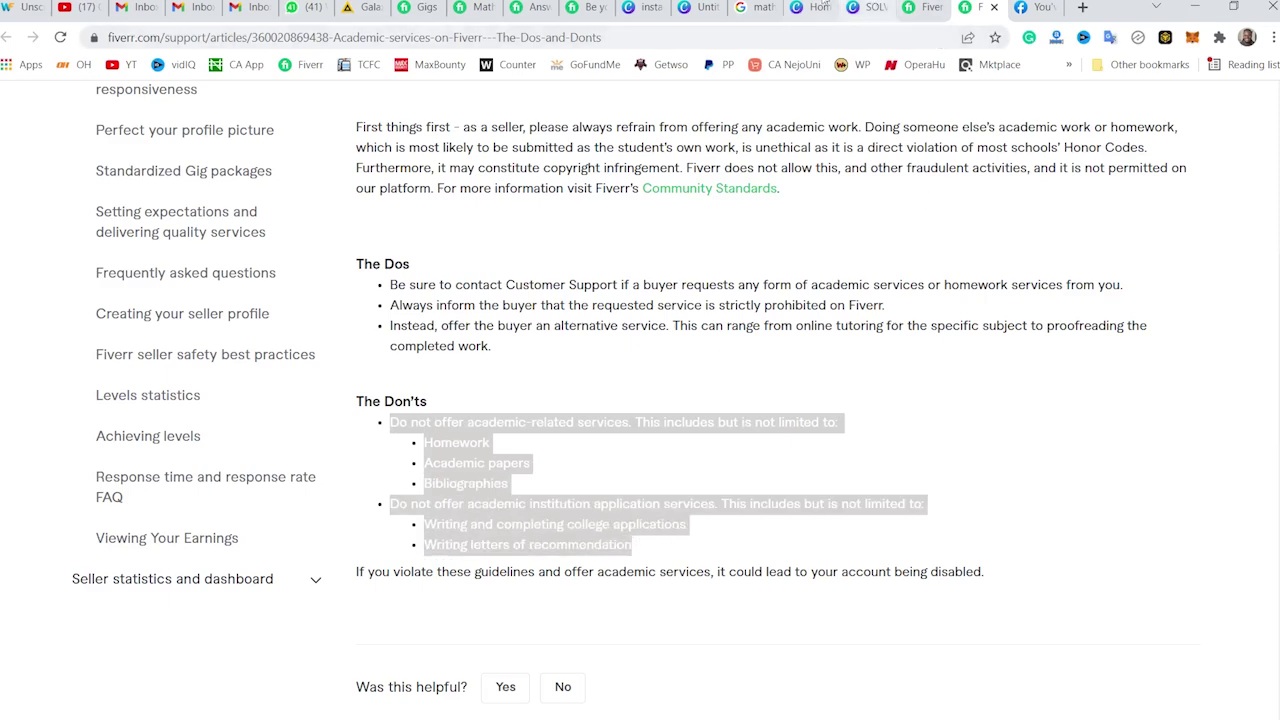
click(428, 7)
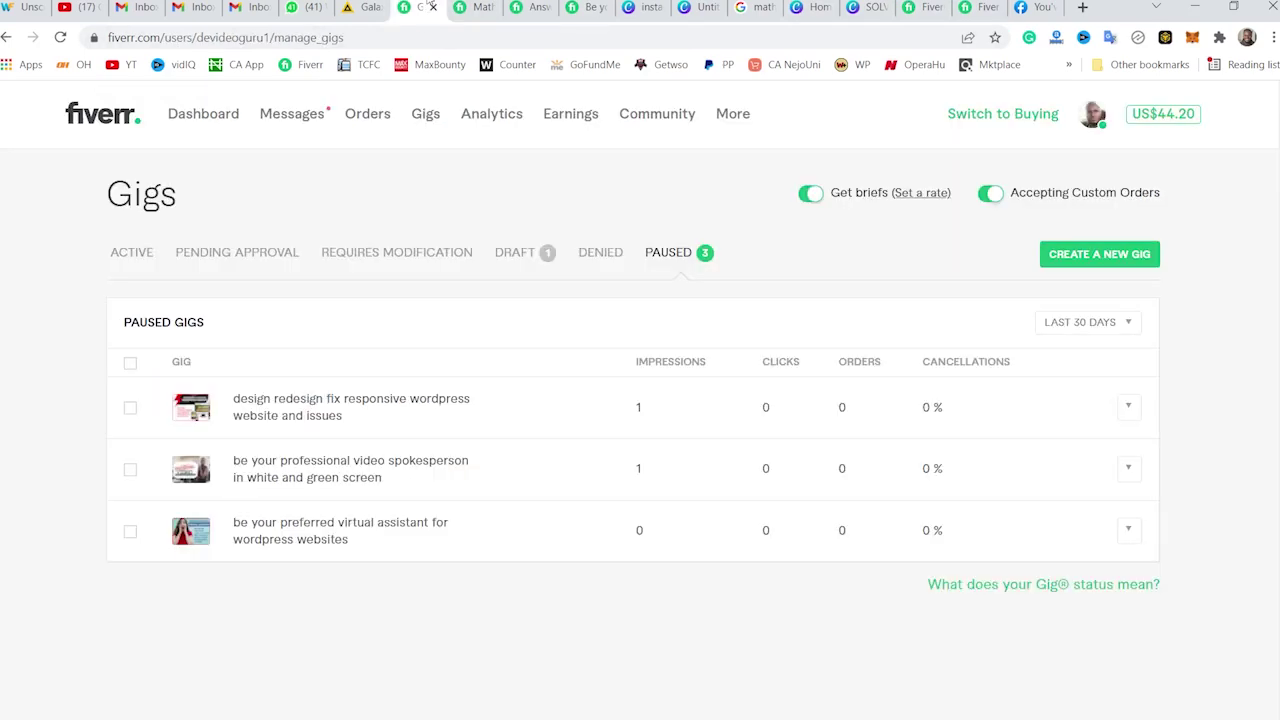
click(495, 6)
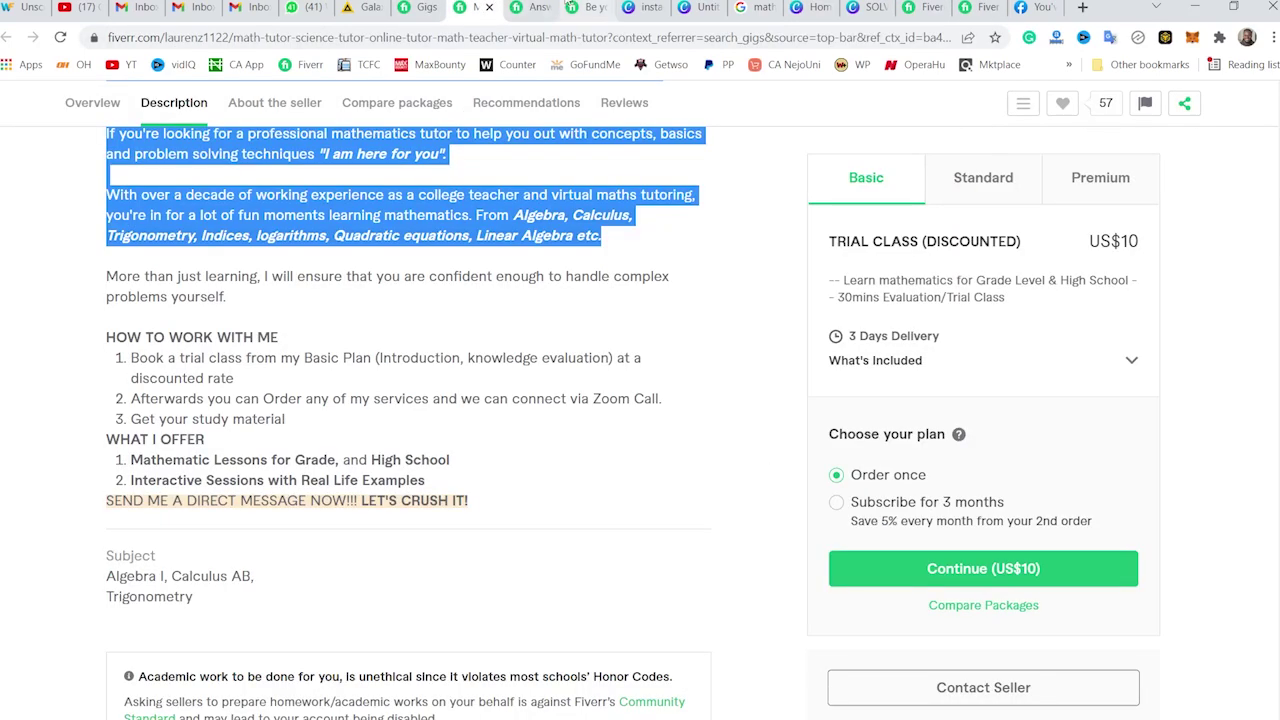
click(922, 706)
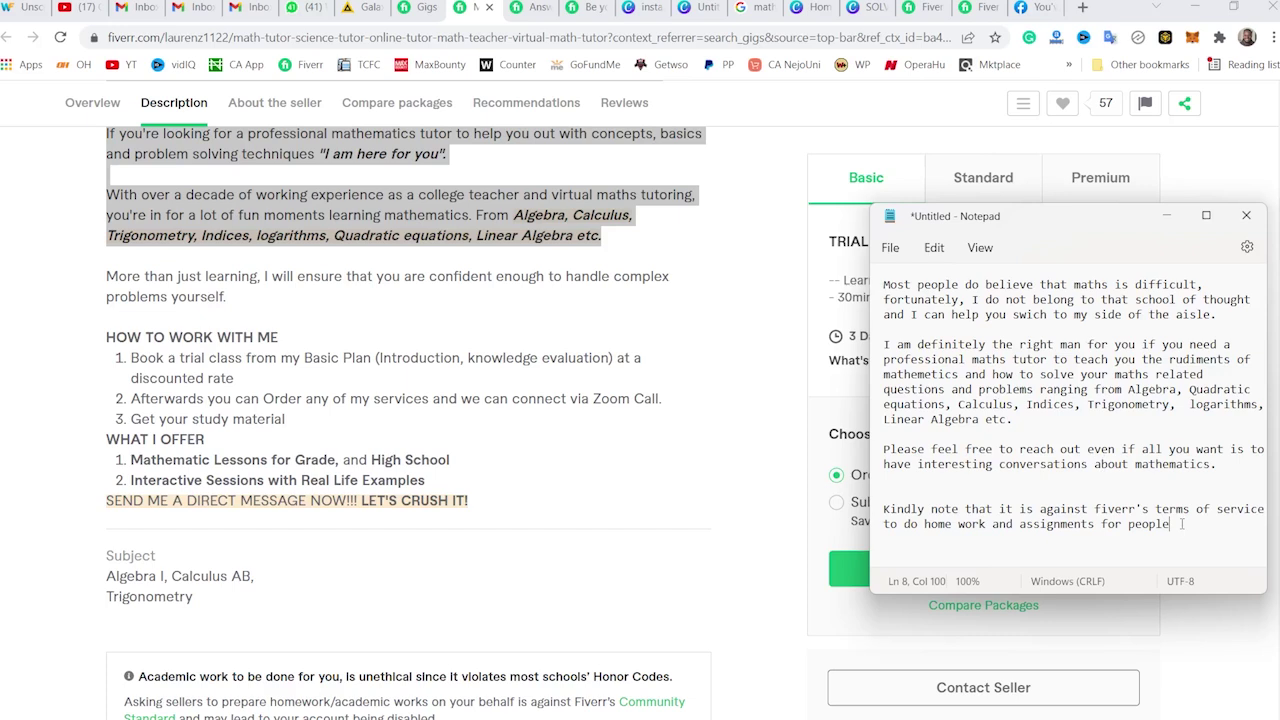
Replace "do home work and assignments for people" with "offer services like" and paste the copied list two lines below it
drag(1179, 524, 903, 531)
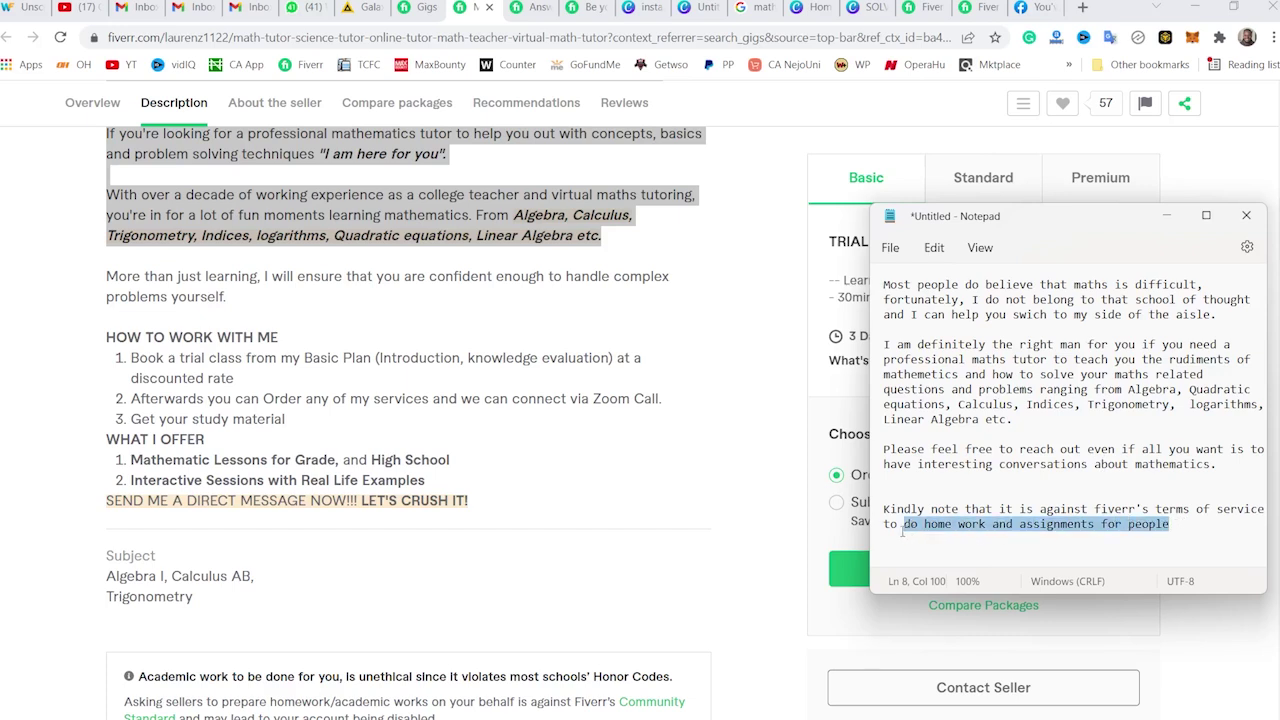
text(offer )
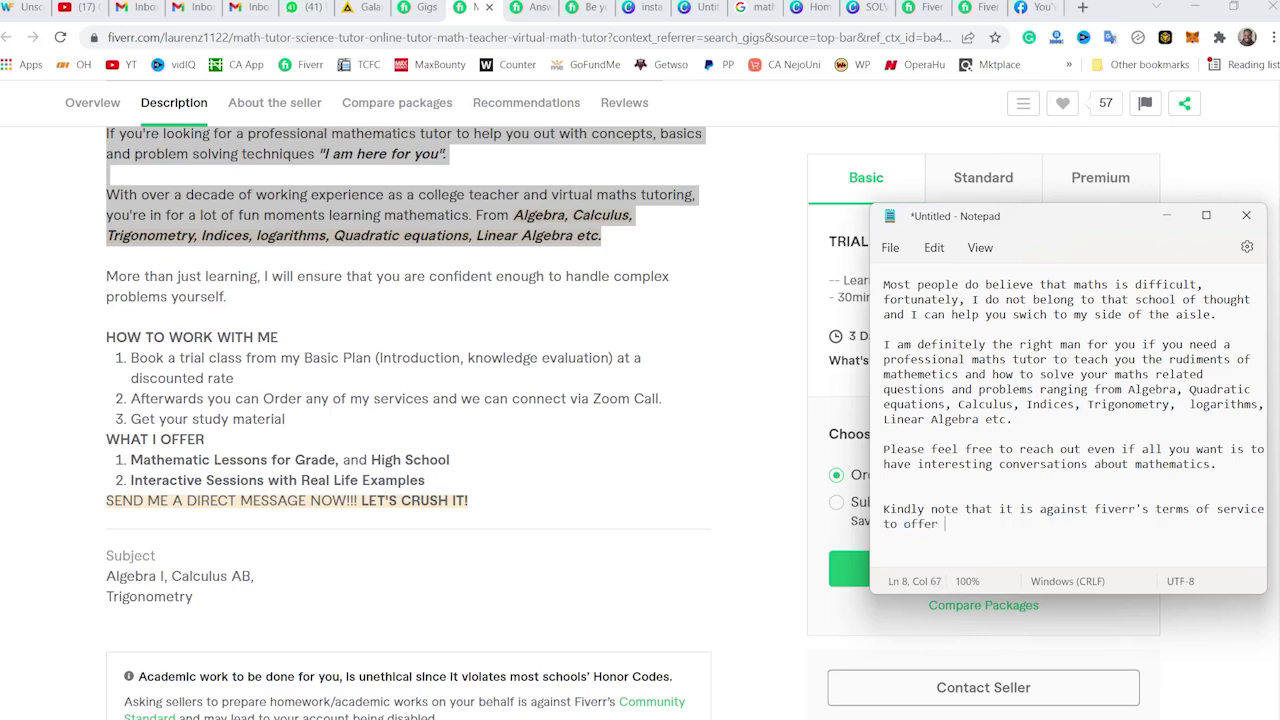
text(services like)
key(Return)
key(Return)
key(ctrl+v)
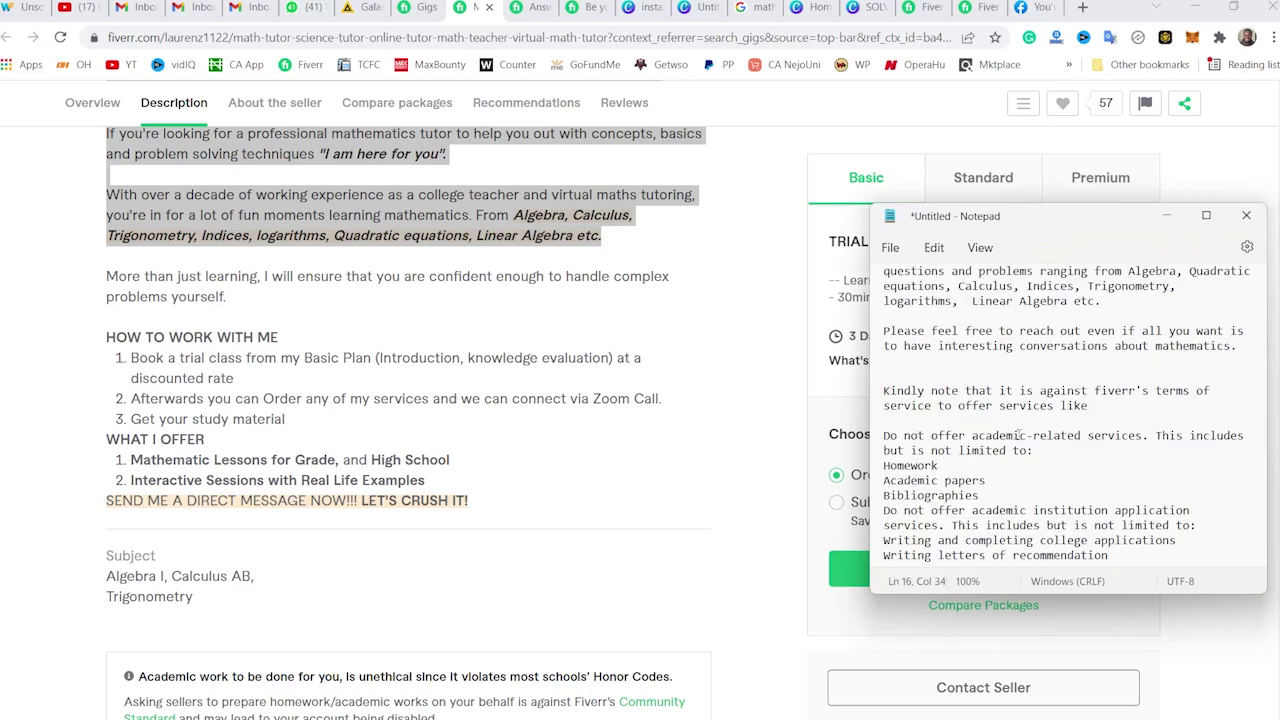
Join the note into "to offer academic-related services" and delete the "Do not offer academic institution application services" passage with its follow-on sentence
drag(971, 436, 1002, 405)
key(BackSpace)
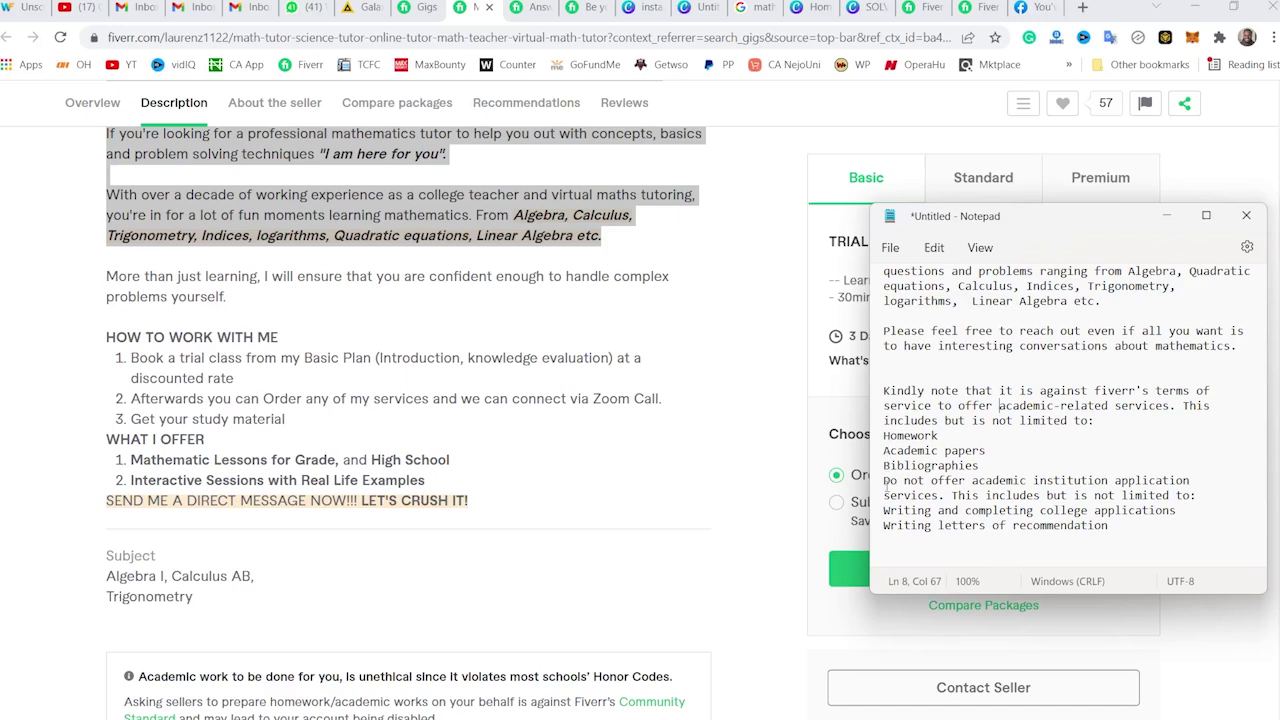
drag(884, 481, 1205, 496)
key(BackSpace)
key(BackSpace)
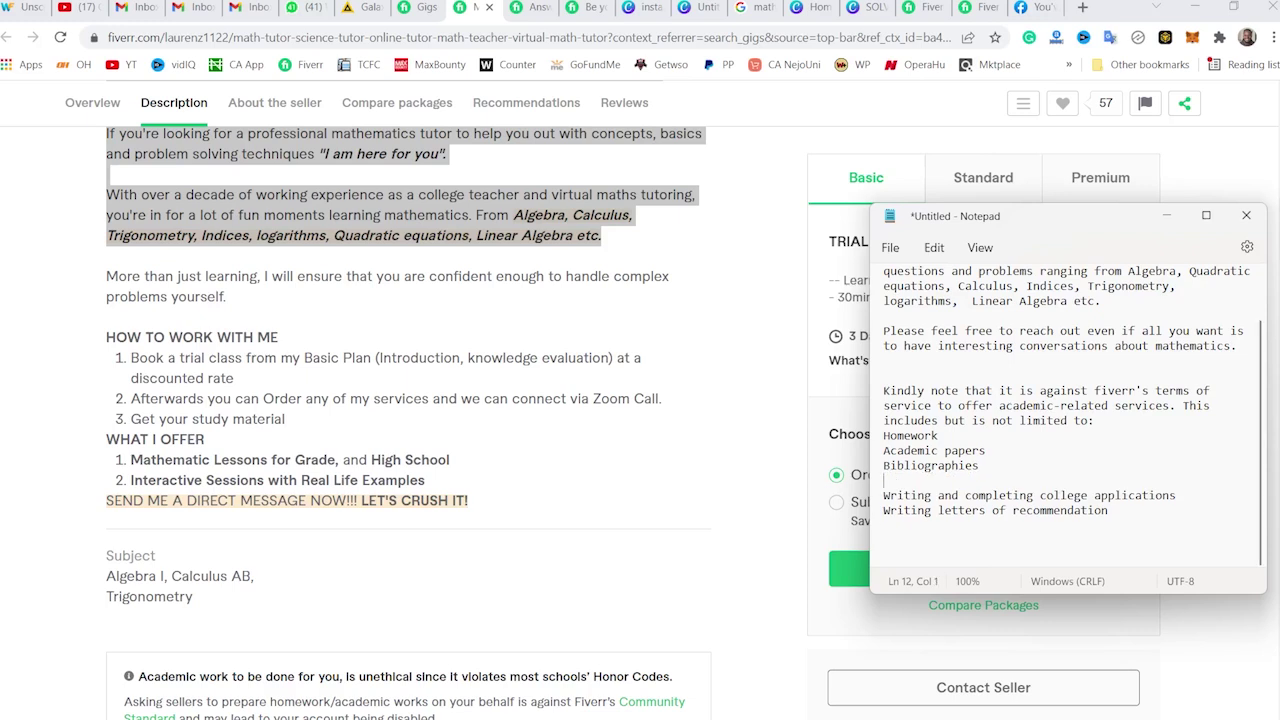
Add the closing line "Thanks as i look forward to working with you" below the list, separated by a blank line
click(1136, 502)
key(Return)
key(Return)
text(Thanks as )
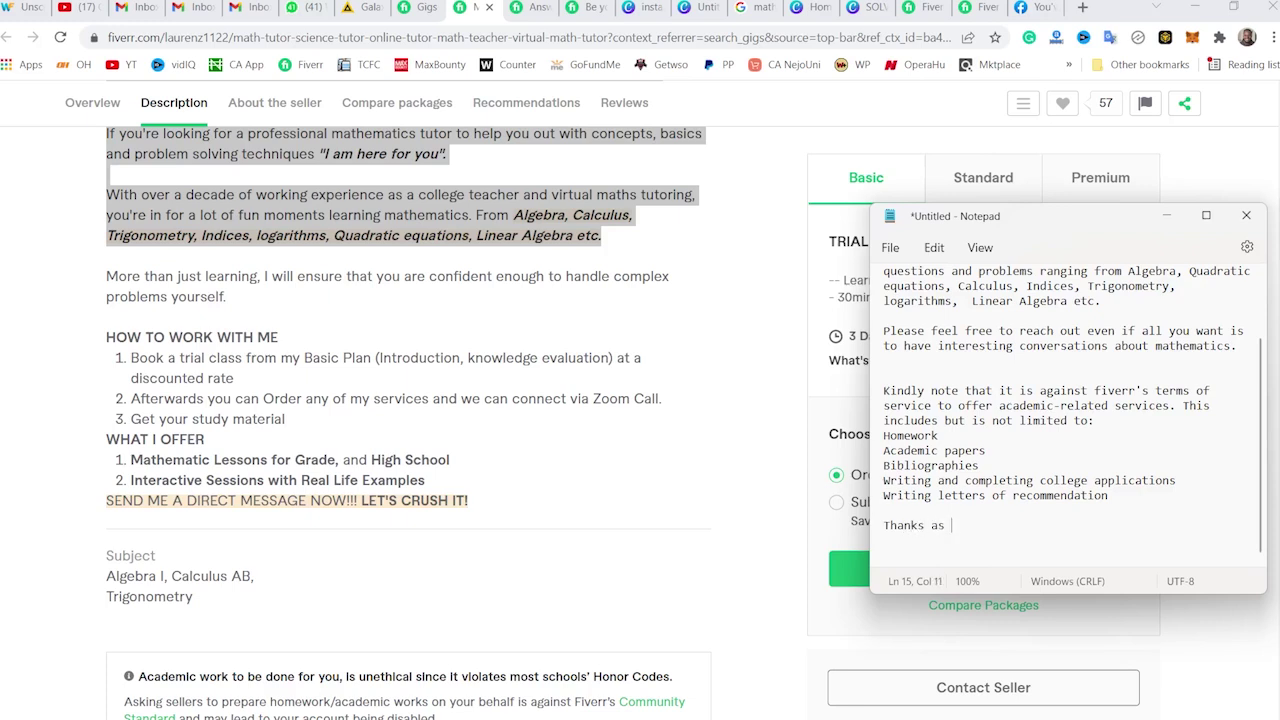
text(i look forward to worki)
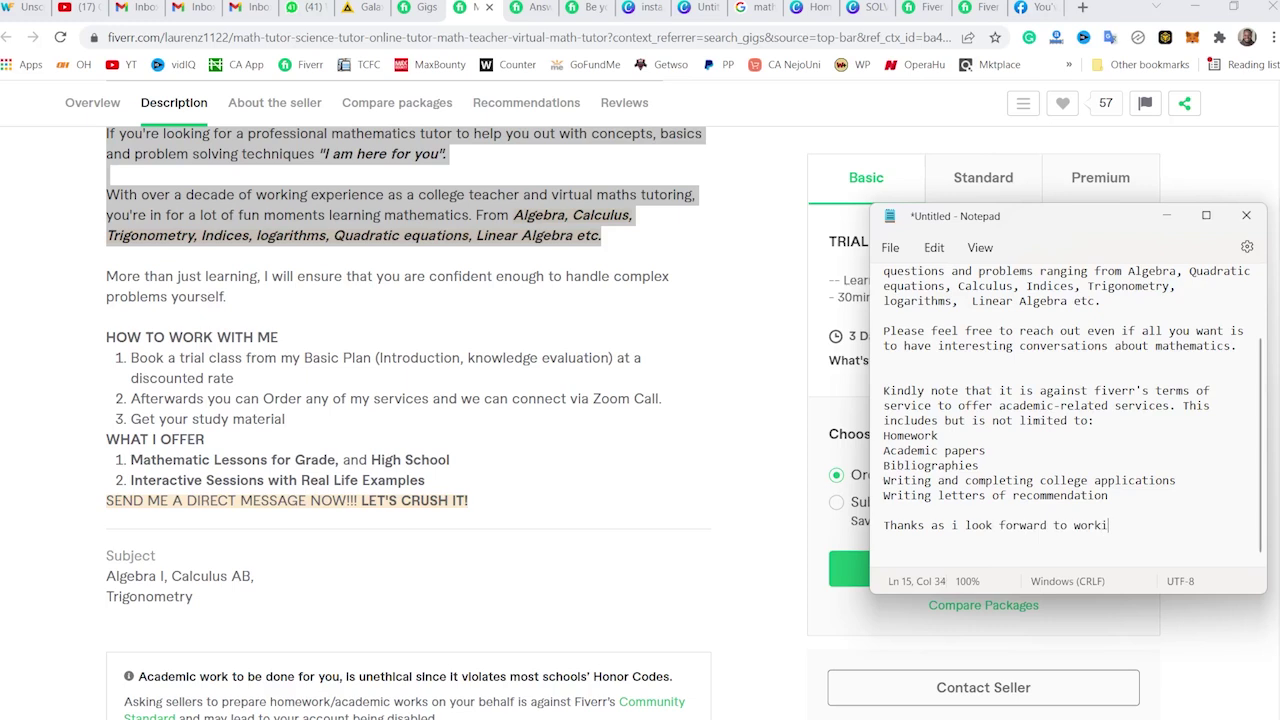
text(ng with you)
Start a new gig from the Fiverr gig list and check the math problem solver's gig title as a reference
click(424, 6)
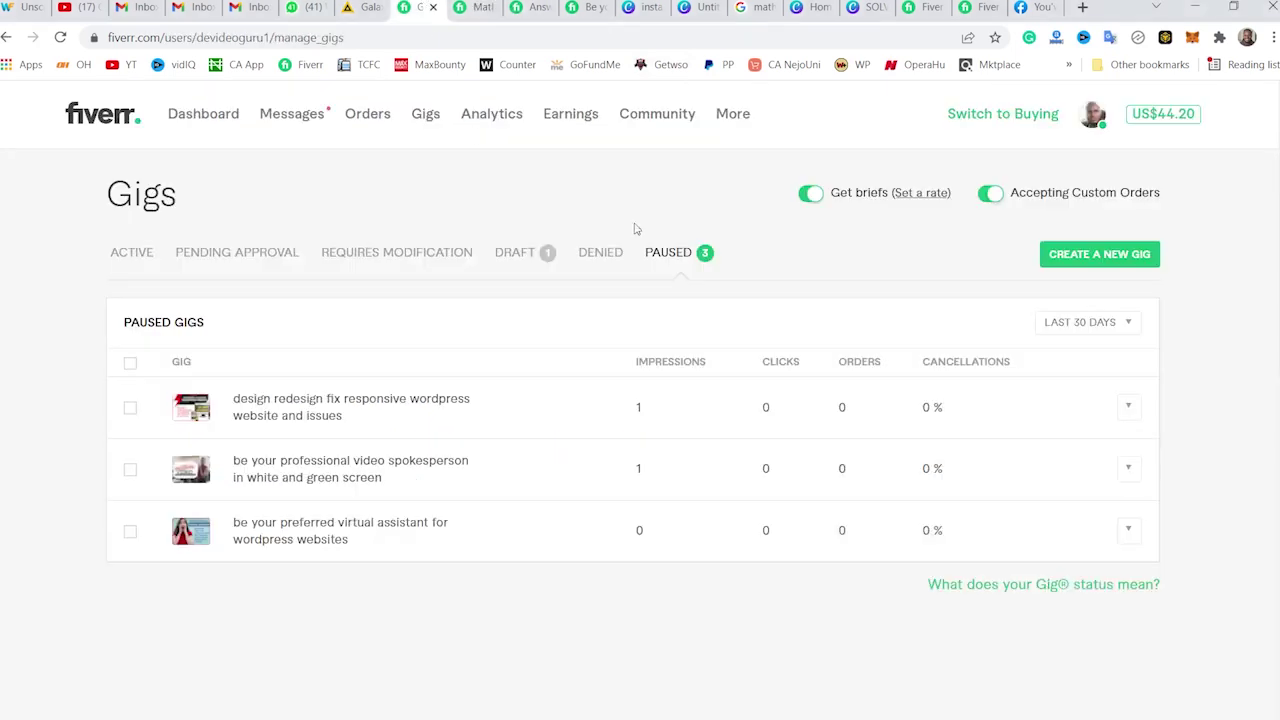
click(1099, 259)
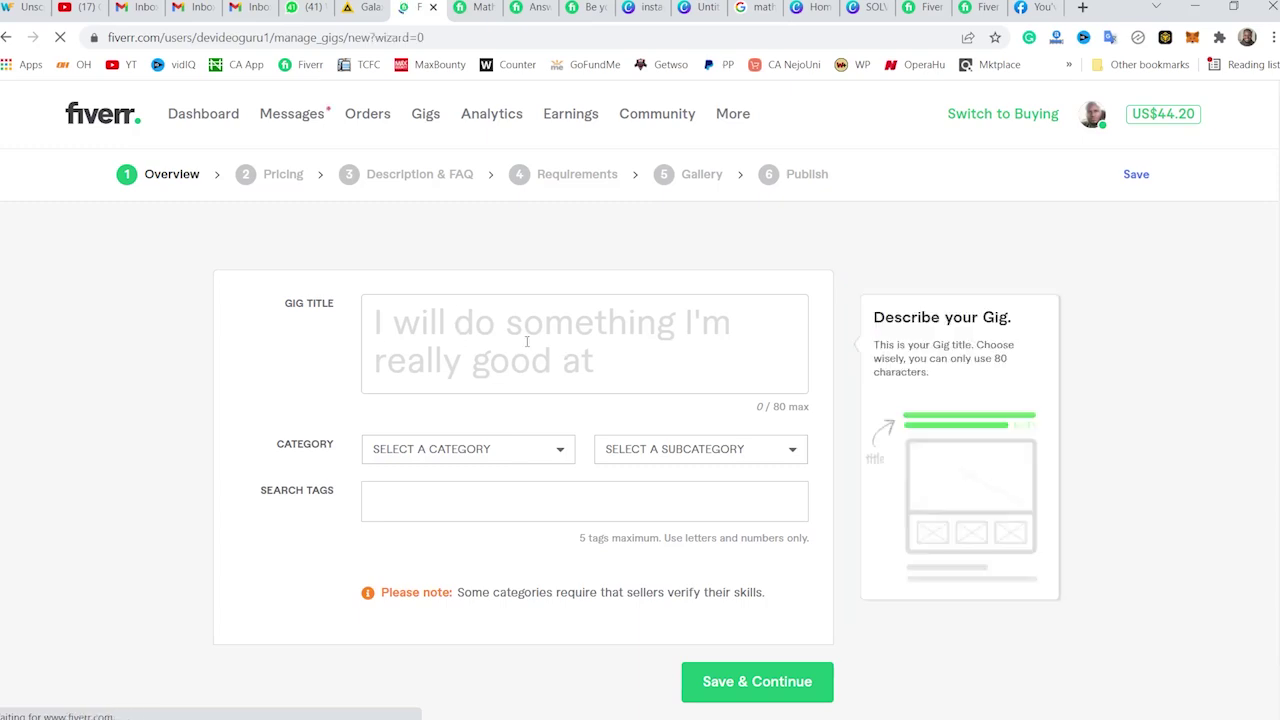
click(528, 7)
scroll(643, 384, up, 10)
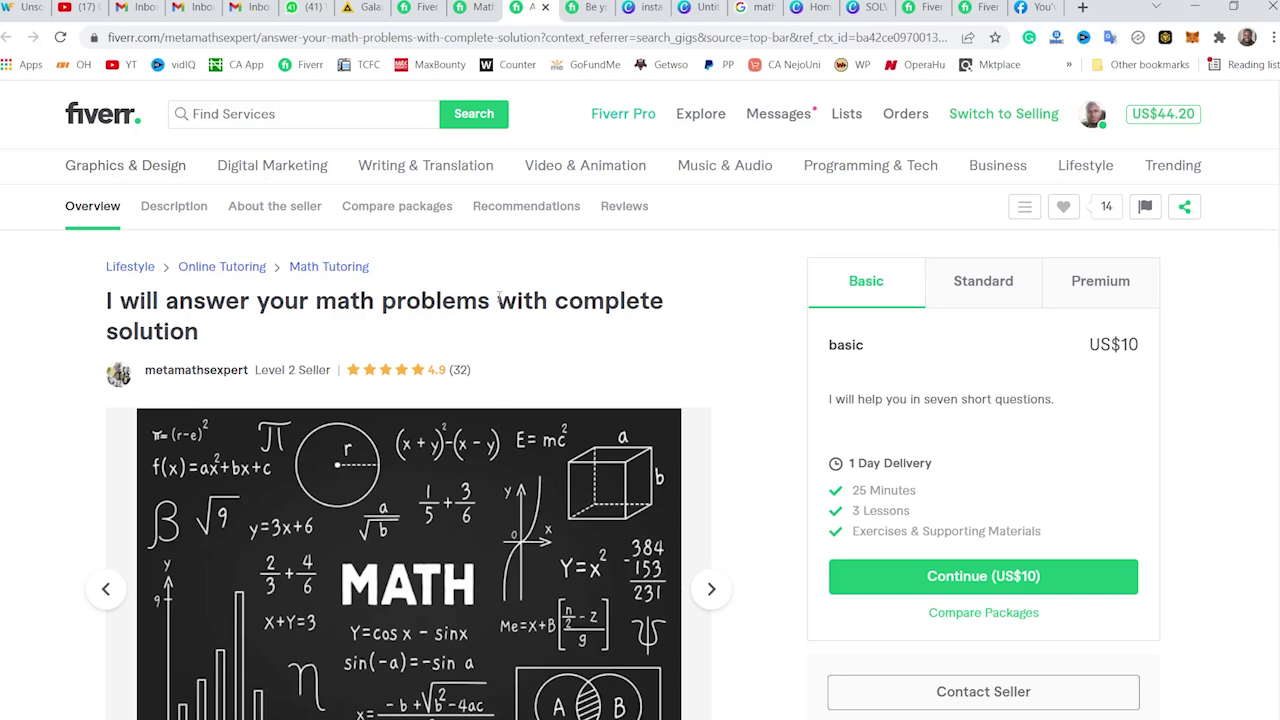
click(427, 7)
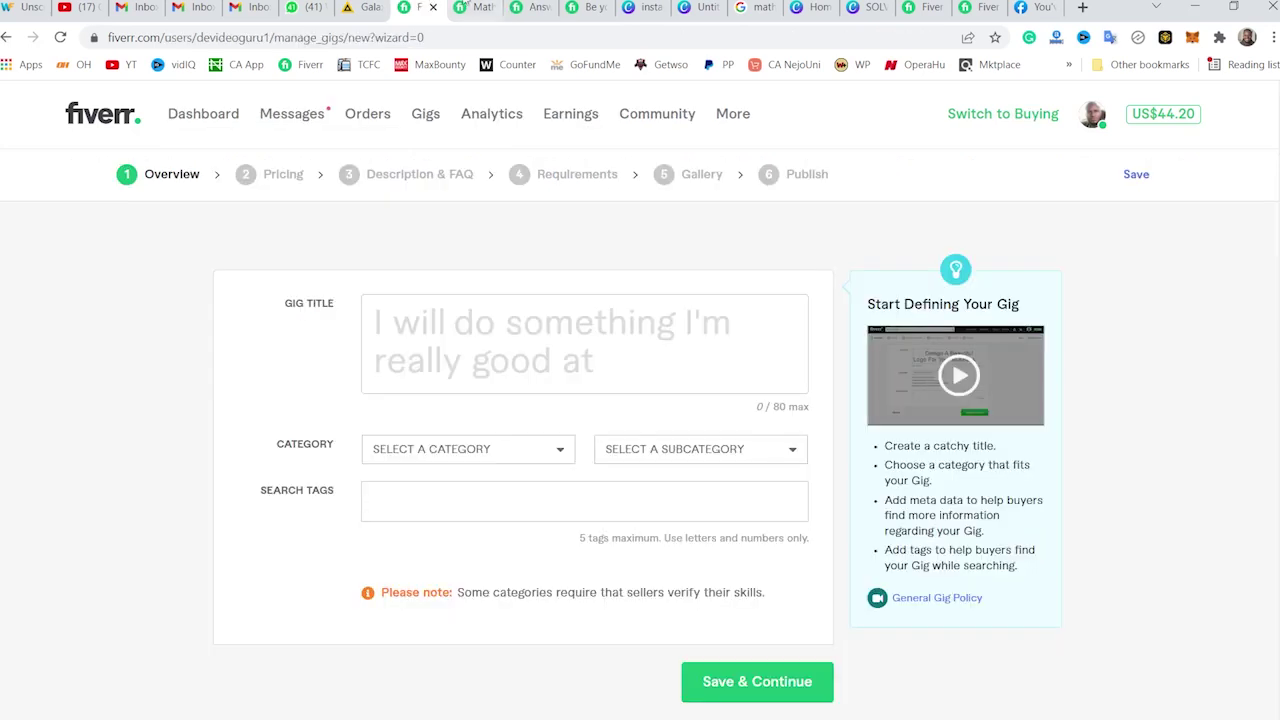
Enter the gig title "answer your maths problems with complete solutions in 30mins", correcting the misspelled "solutions"
click(532, 332)
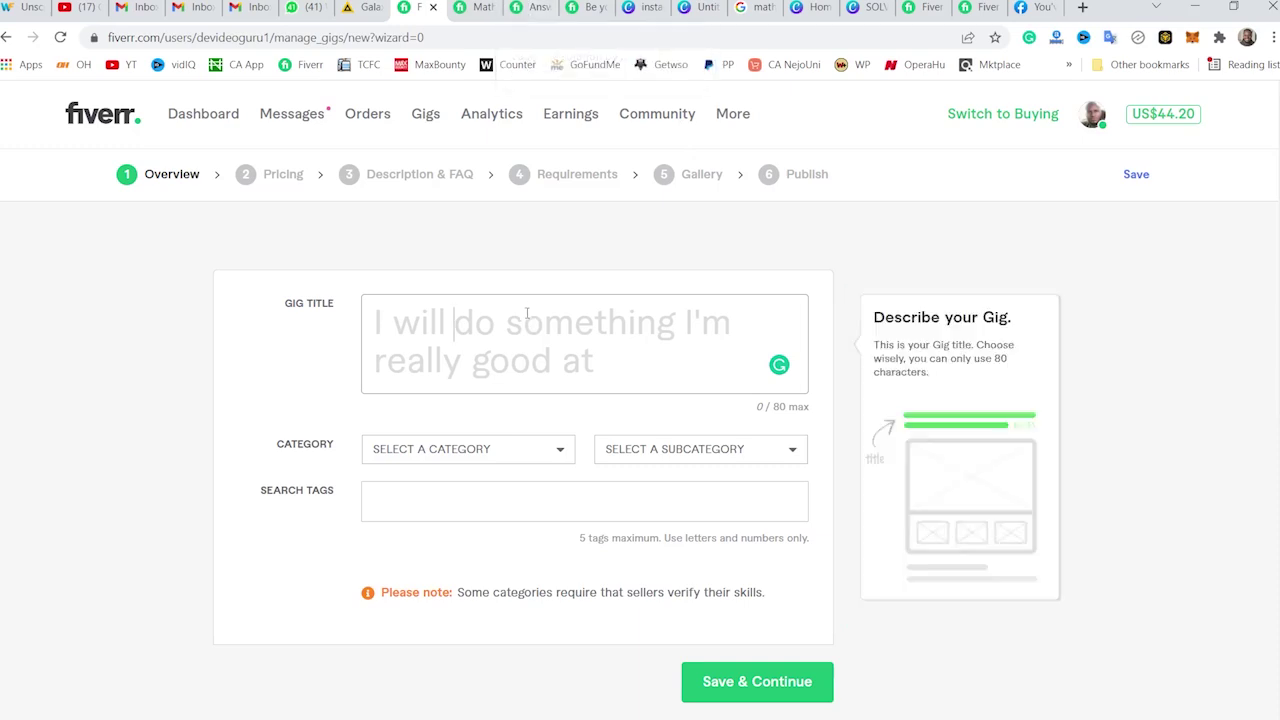
text(answer yo)
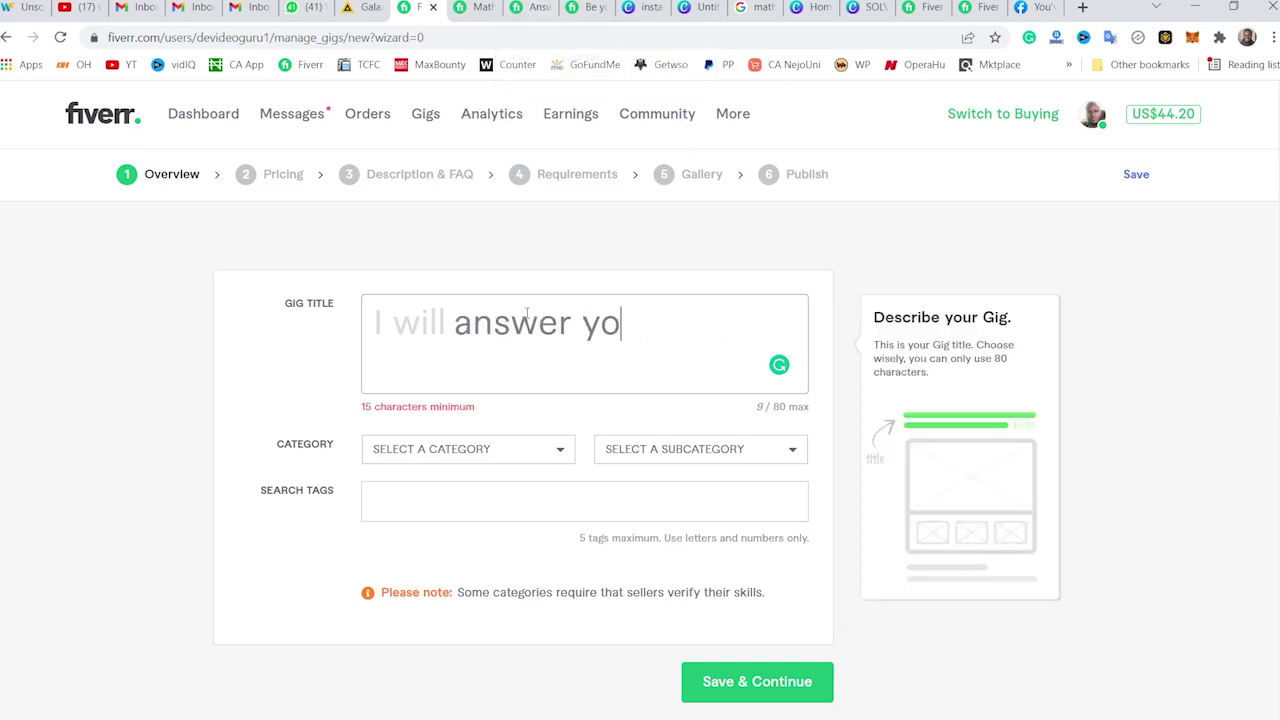
text(ur maths )
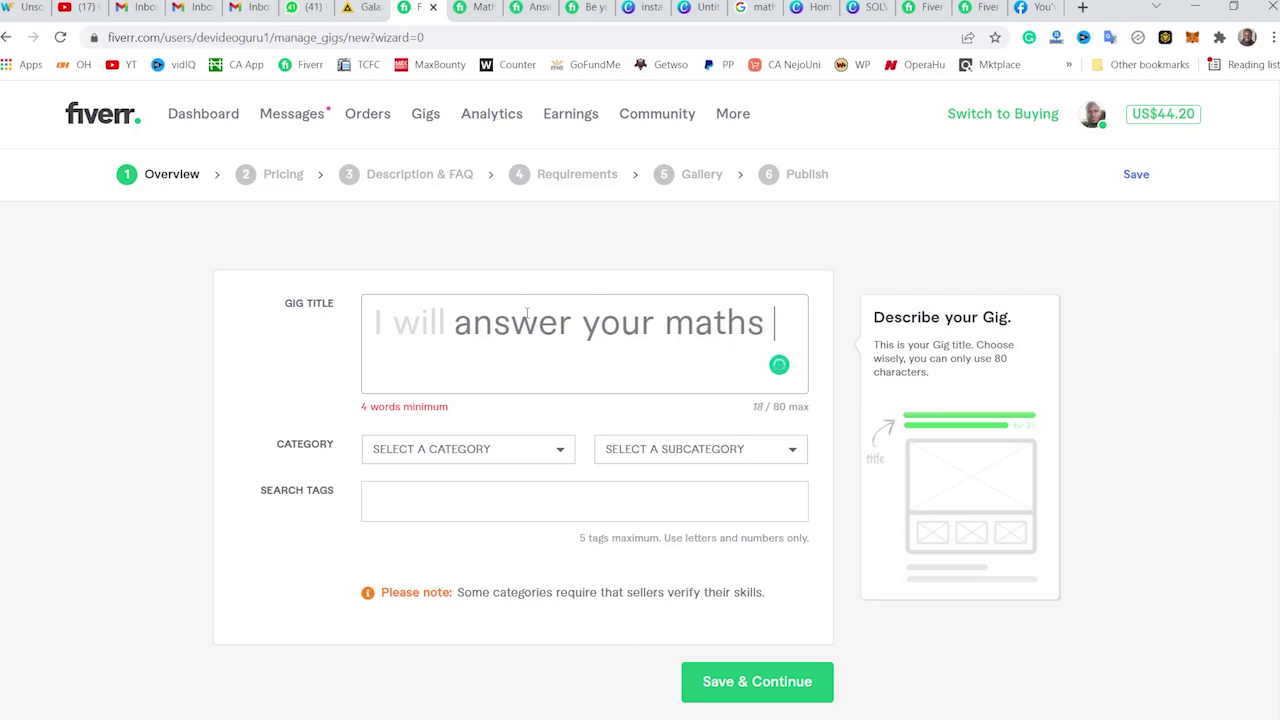
text(problems)
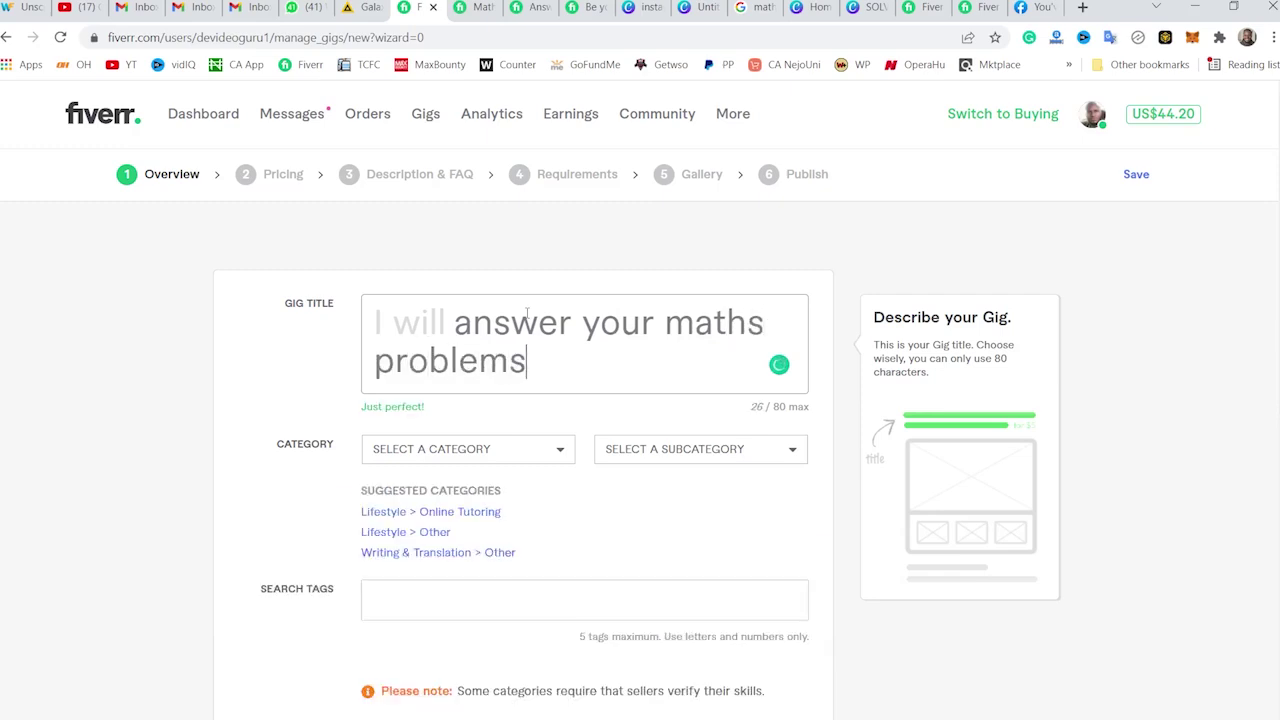
text( with complete si)
key(BackSpace)
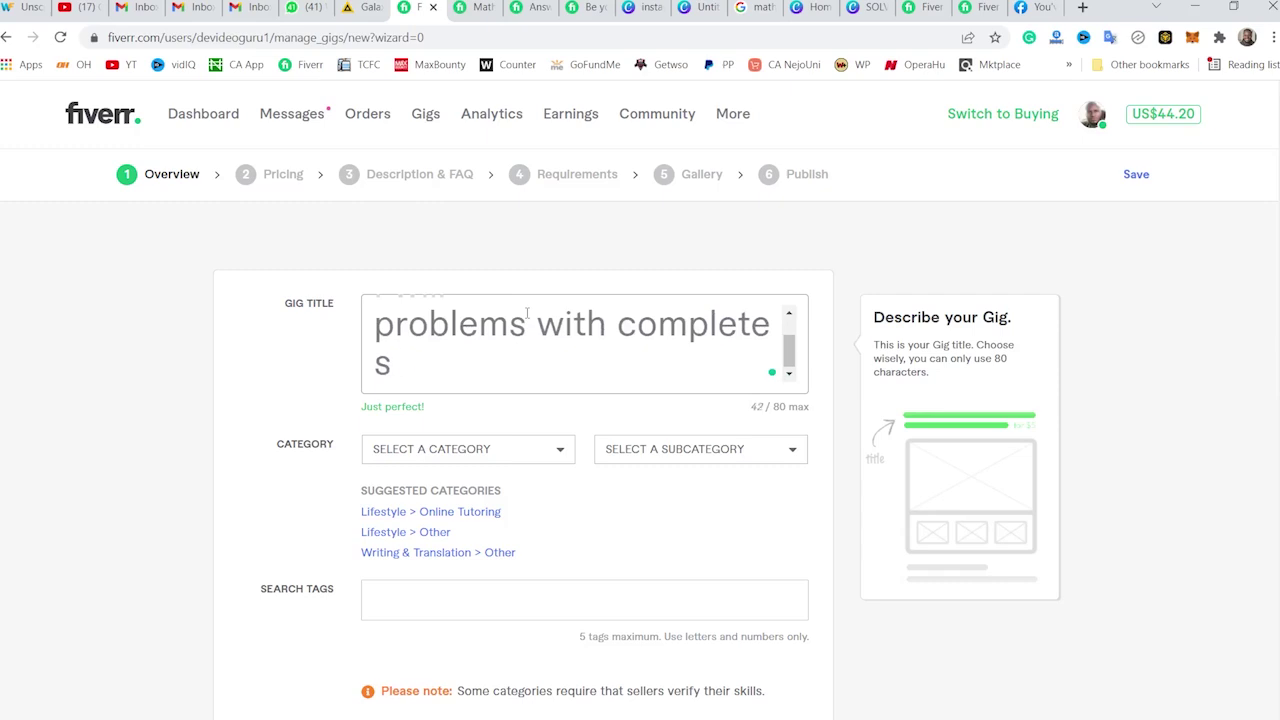
text(olutiuons in 30)
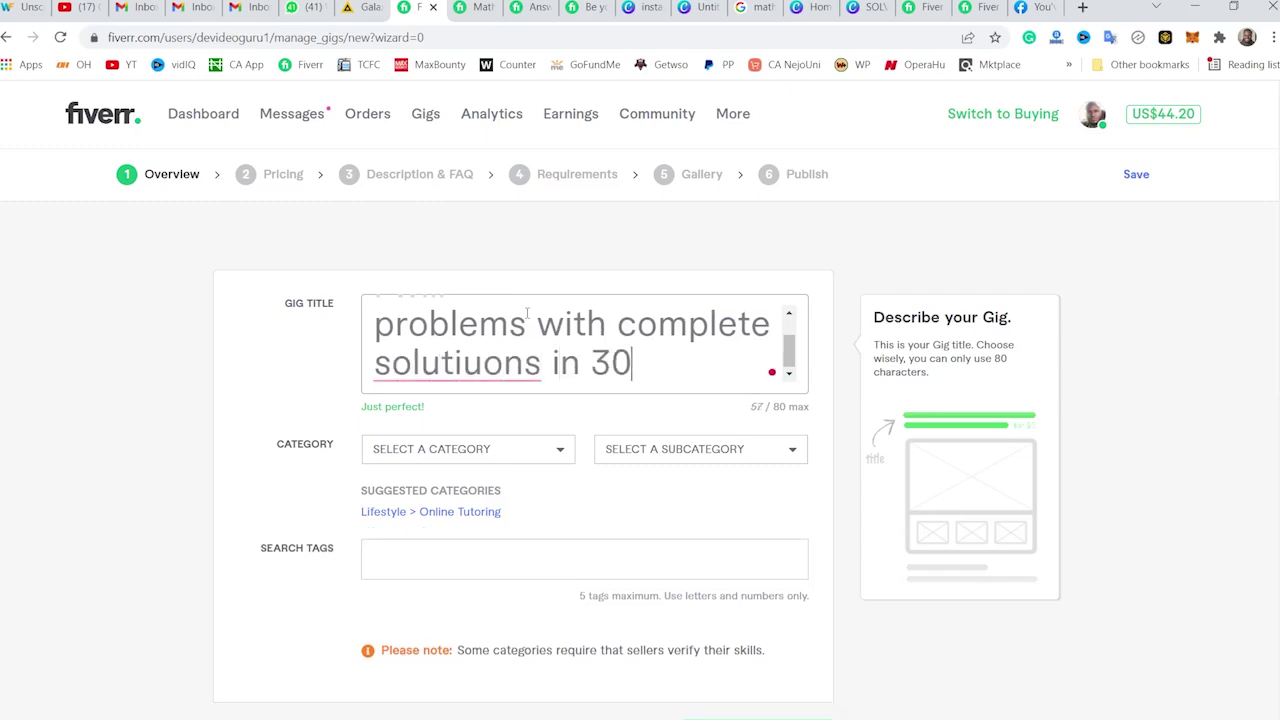
text(mins)
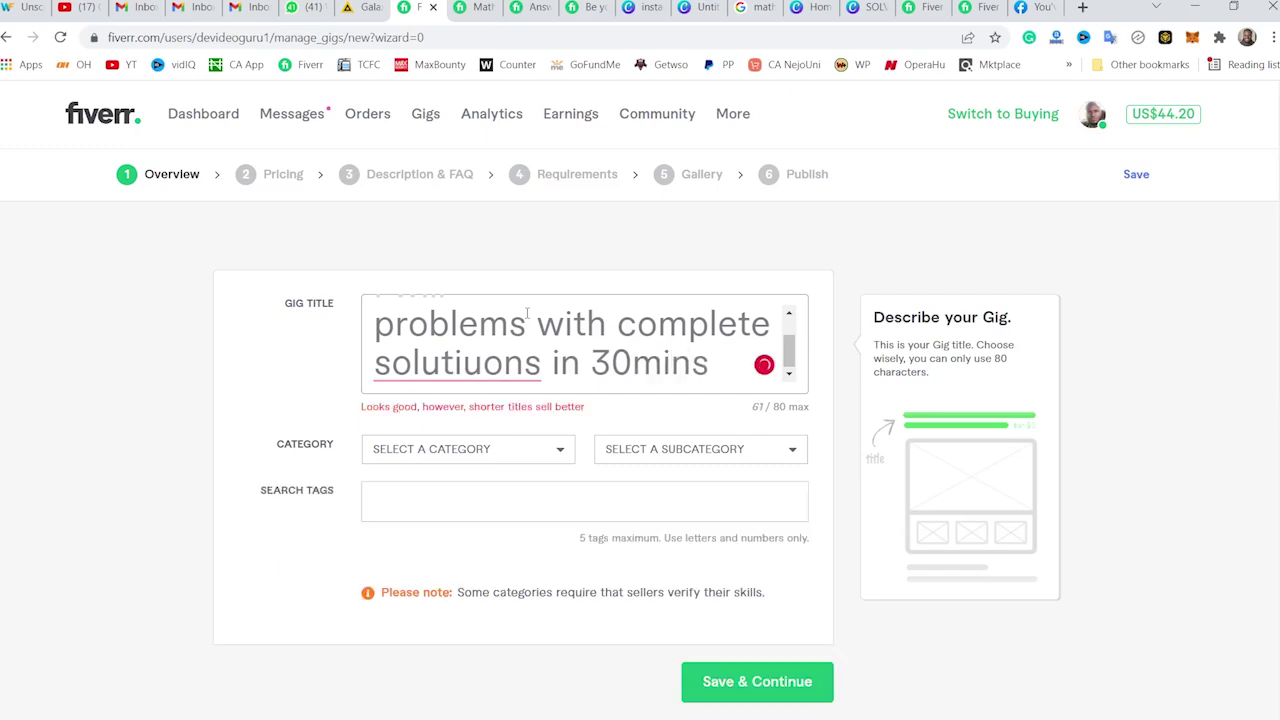
mouse_move(458, 365)
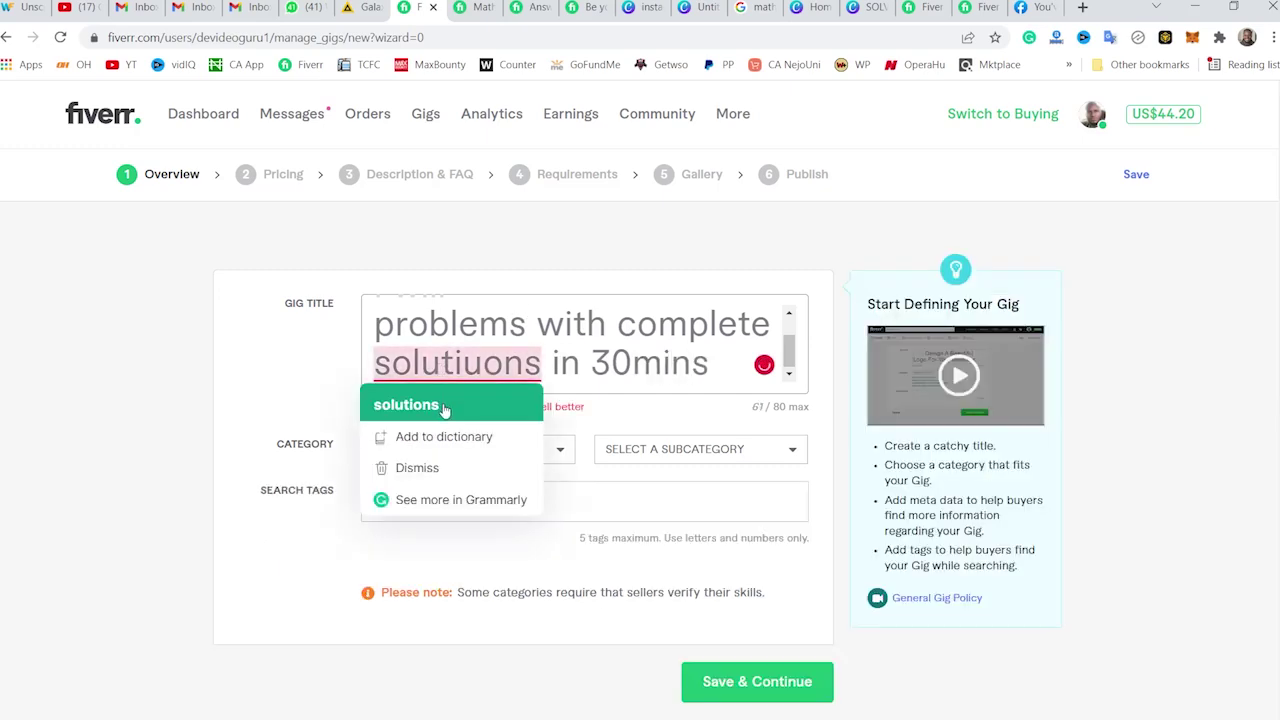
click(406, 405)
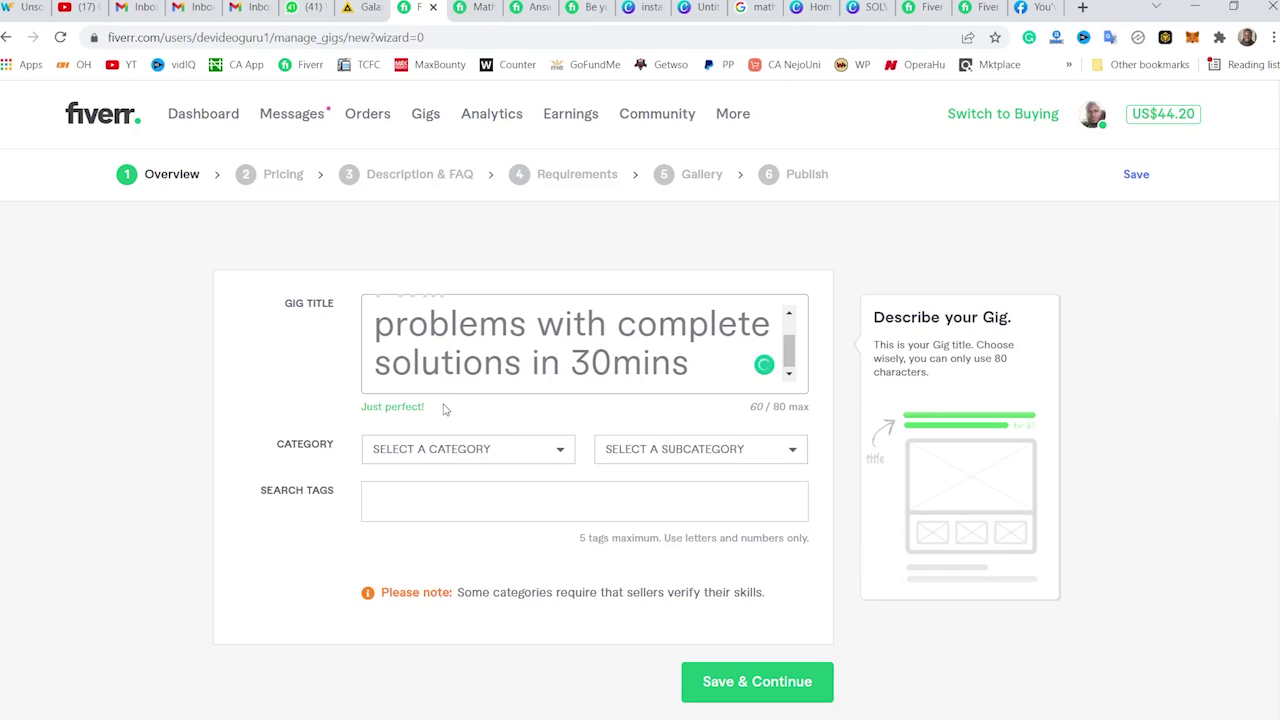
Set the gig's category to Lifestyle, its subcategory to Online Tutoring and its service type to Math Tutoring
mouse_move(702, 717)
click(553, 451)
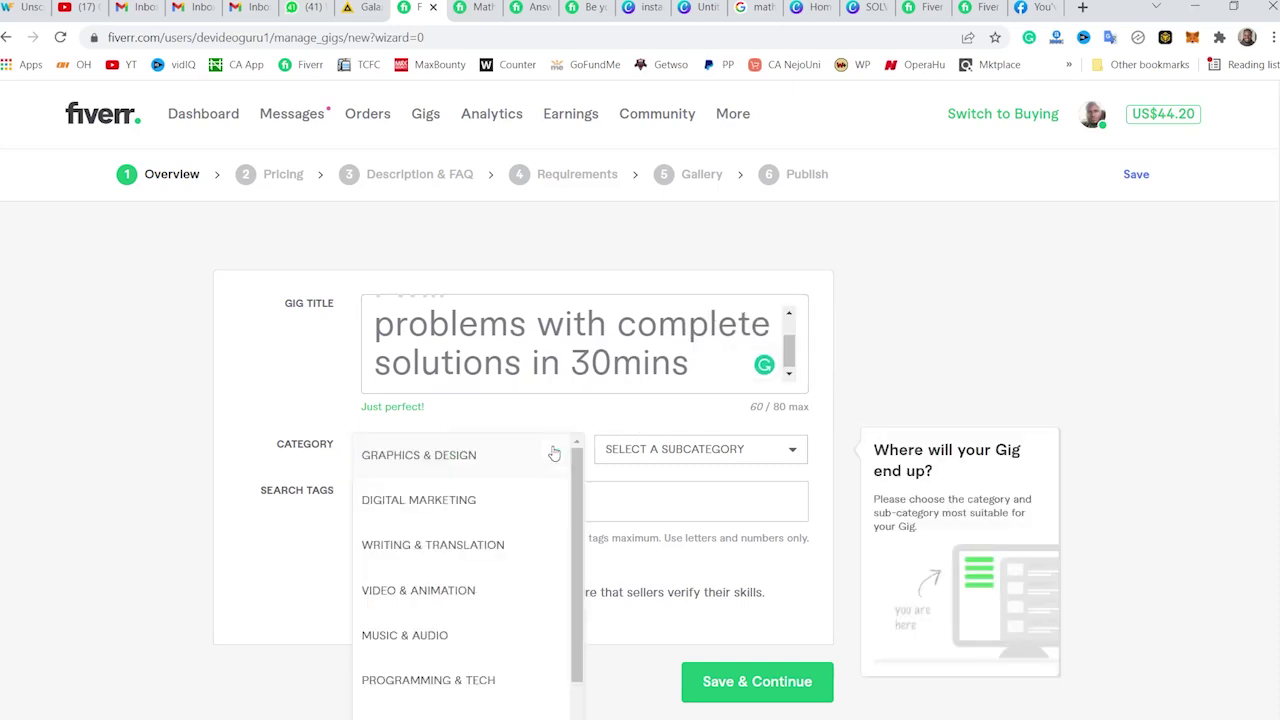
scroll(491, 551, down, 2)
scroll(449, 651, down, 3)
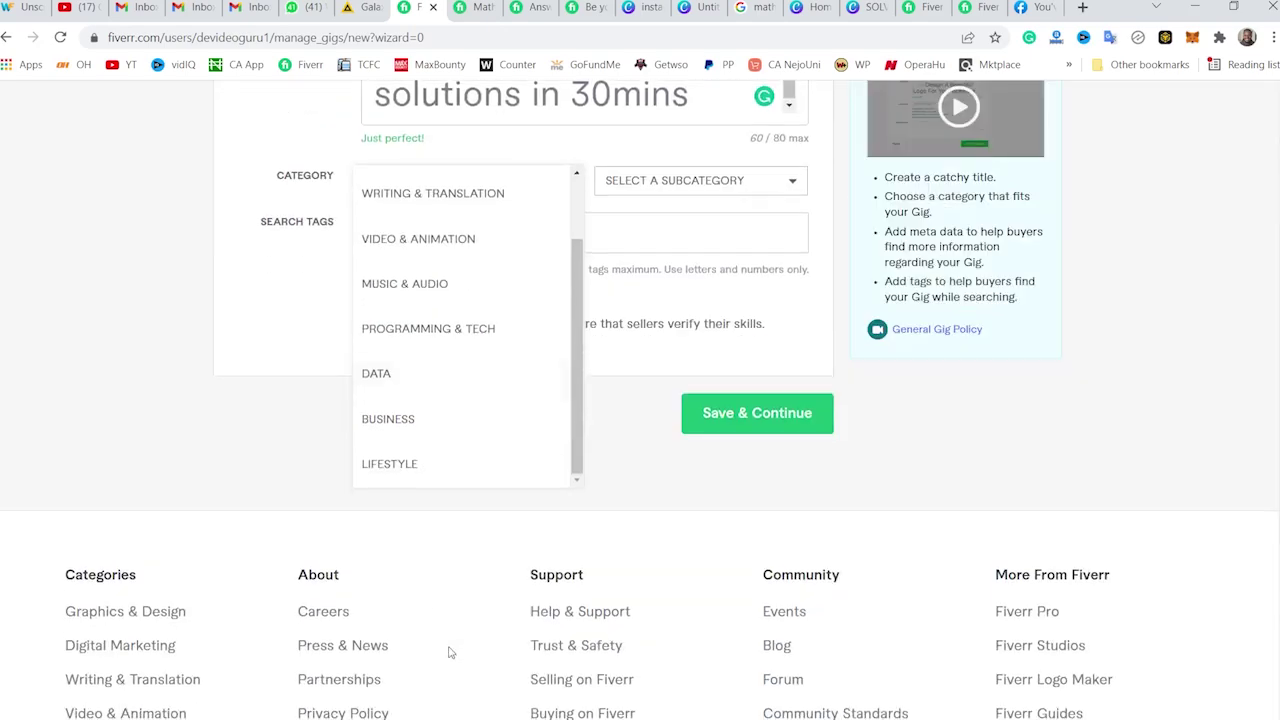
click(392, 466)
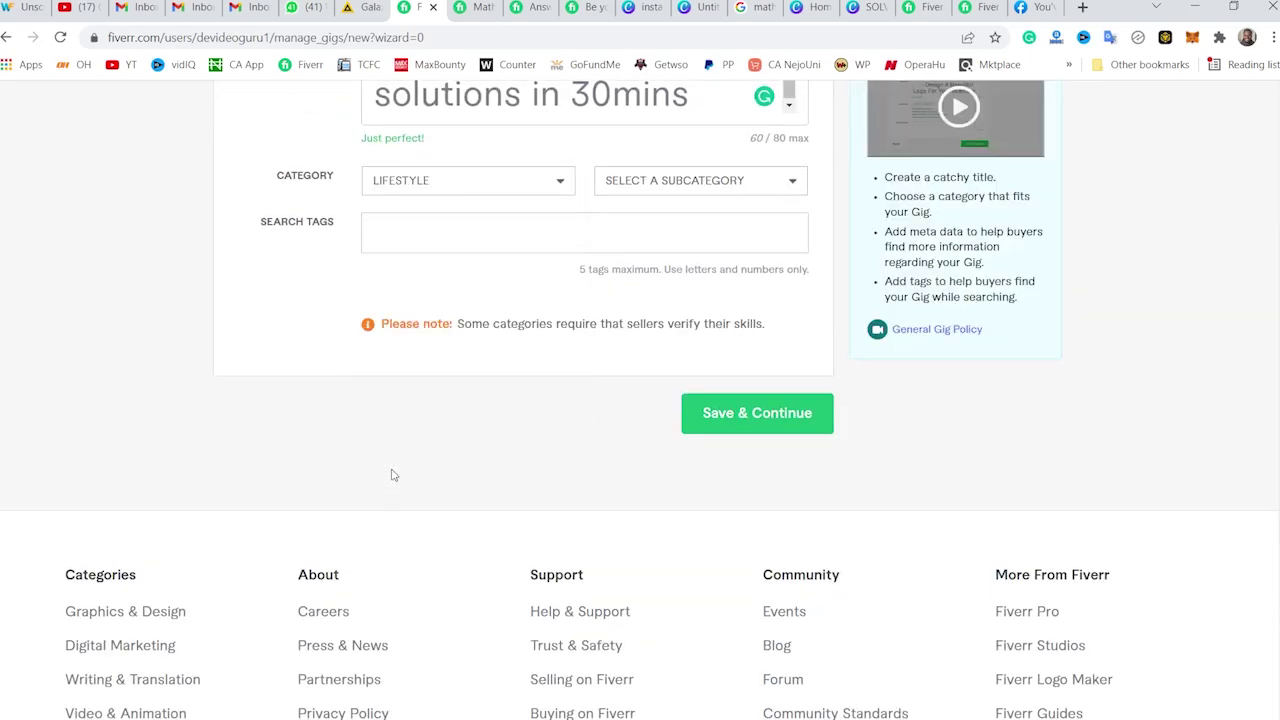
click(740, 188)
click(689, 240)
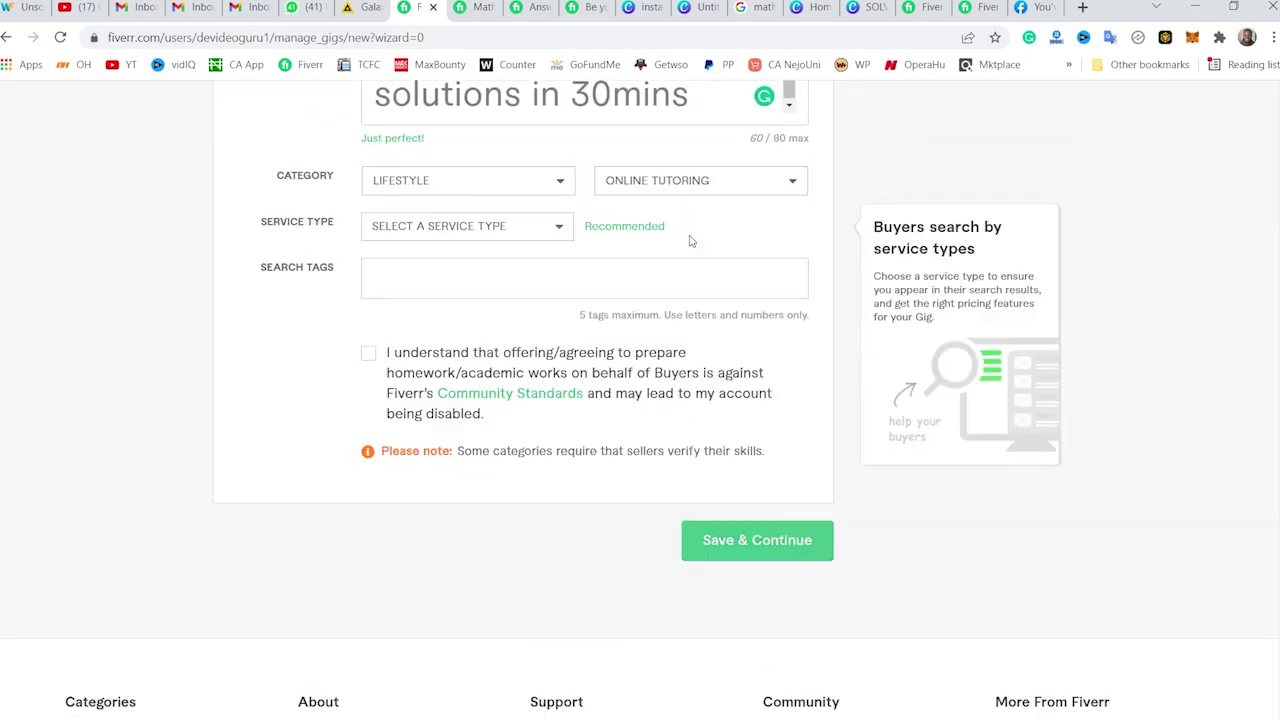
click(489, 225)
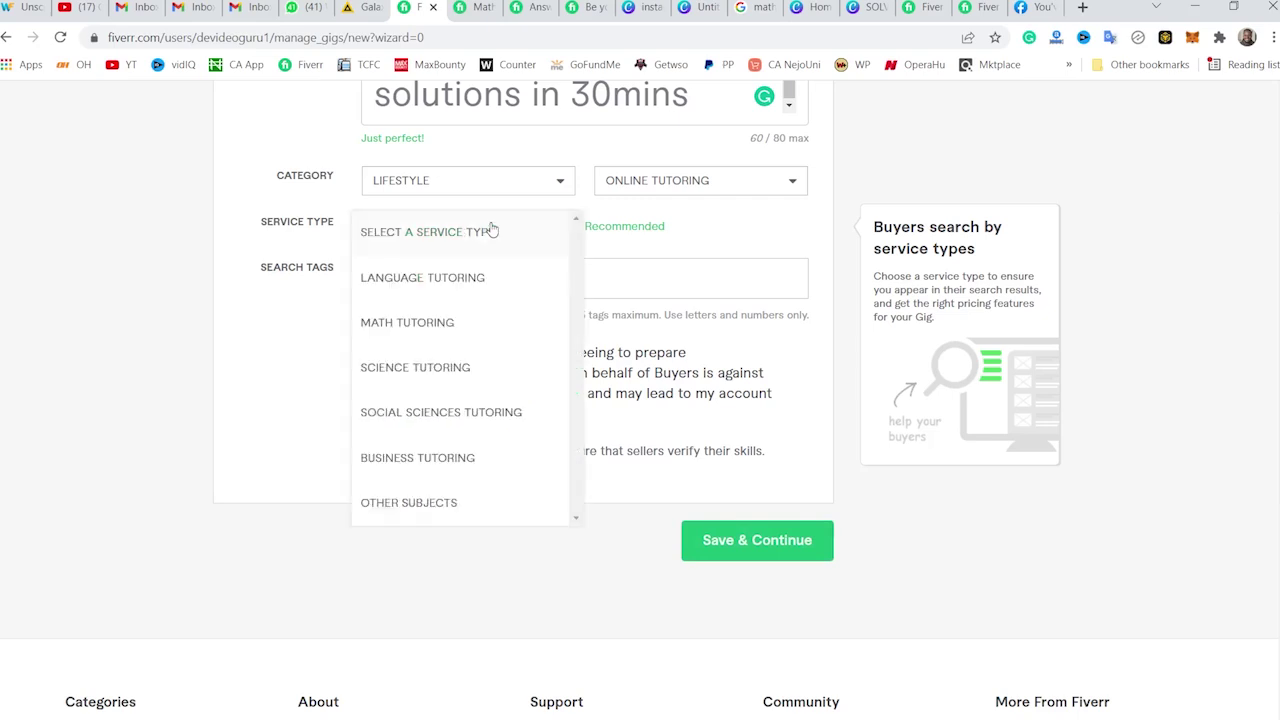
click(429, 337)
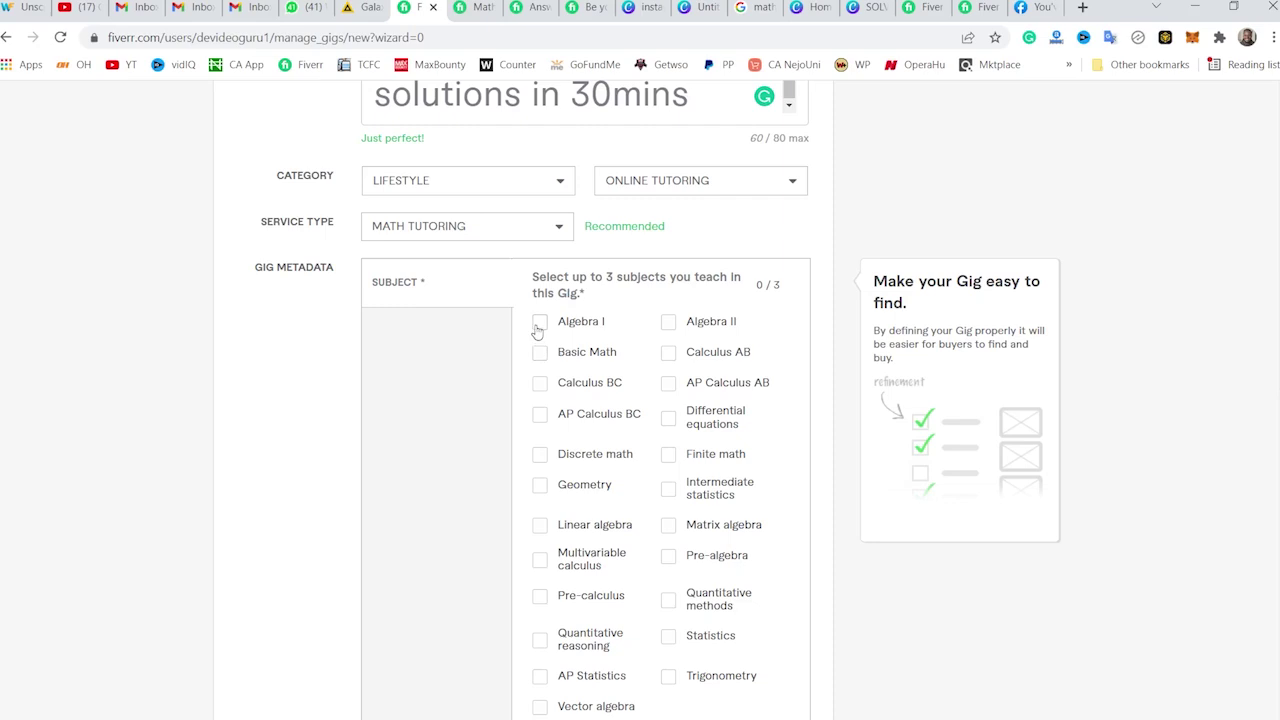
Select Algebra I, Algebra II and Basic Math as the subjects taught in the gig
click(538, 324)
click(669, 324)
click(572, 356)
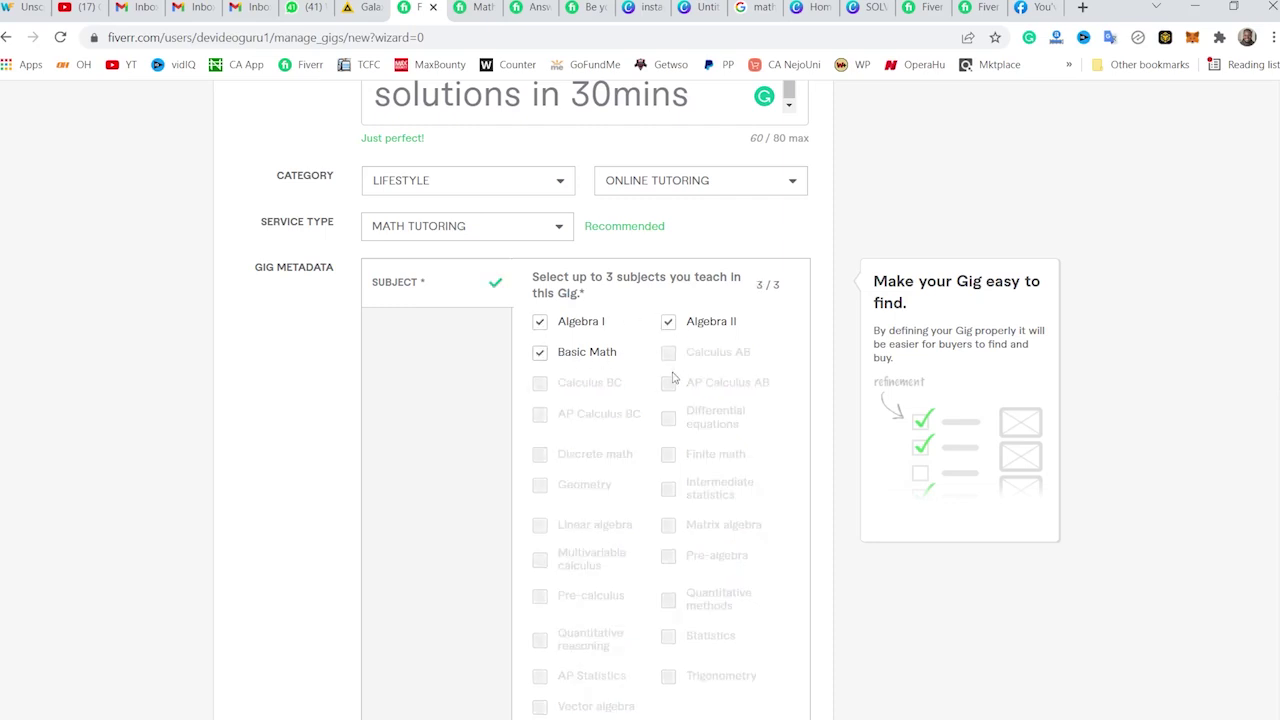
Add the search tags maths and teaching to the gig and save the overview
scroll(672, 400, down, 5)
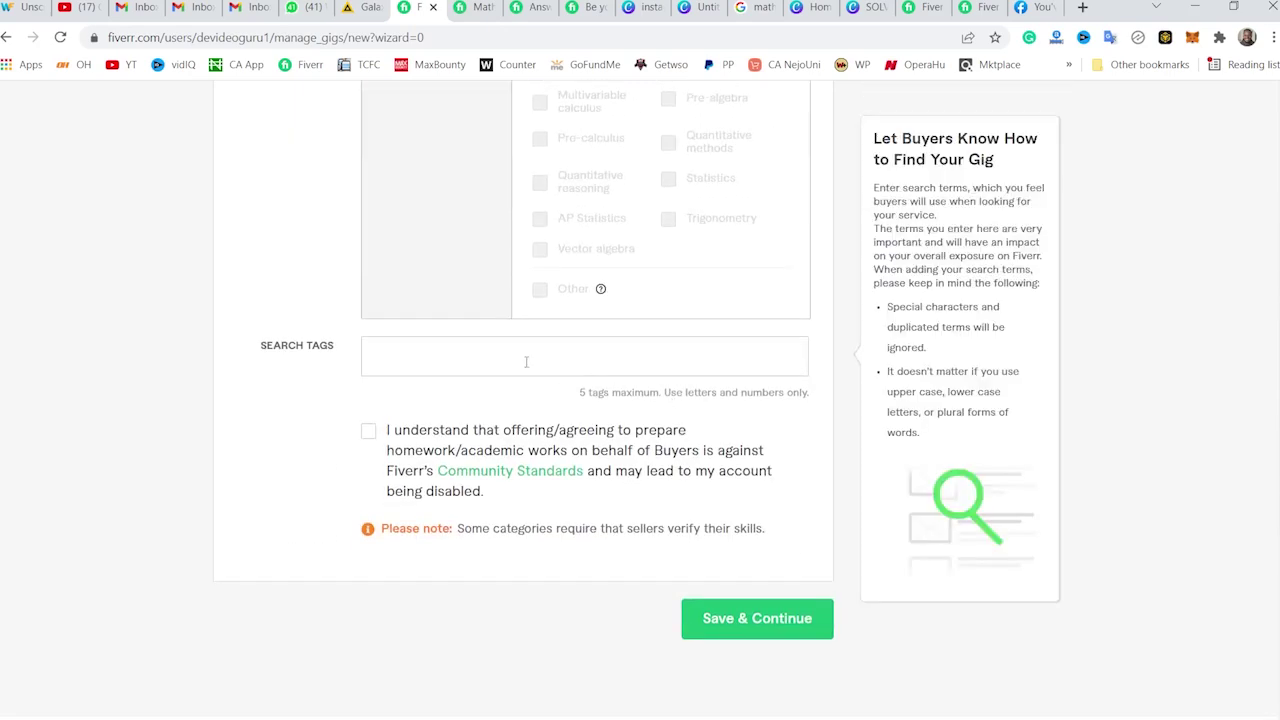
click(513, 357)
text(maths)
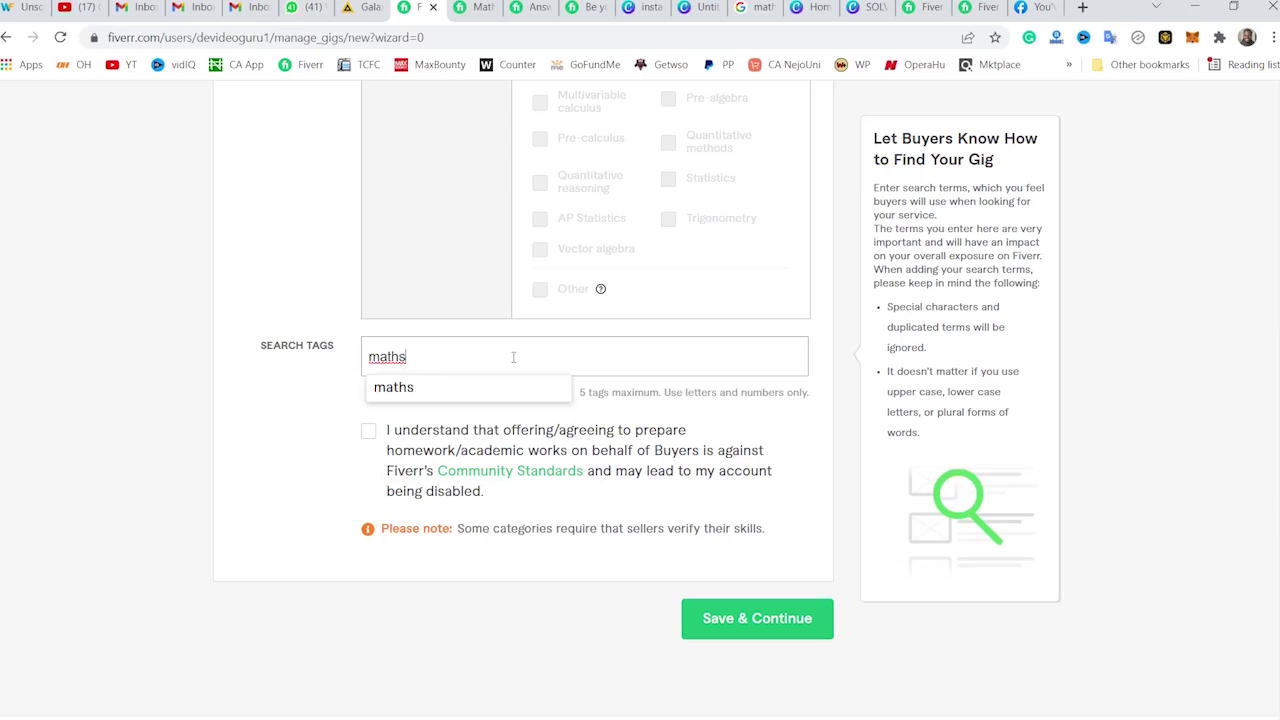
click(528, 387)
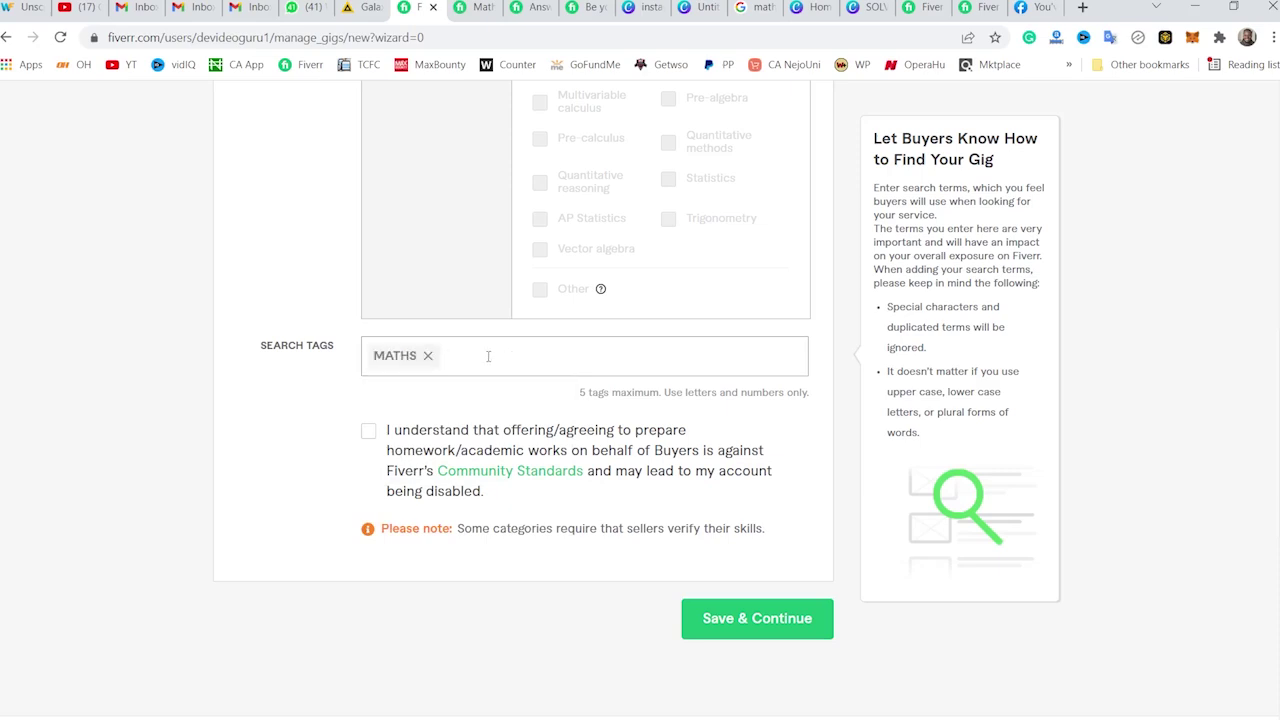
text(teach)
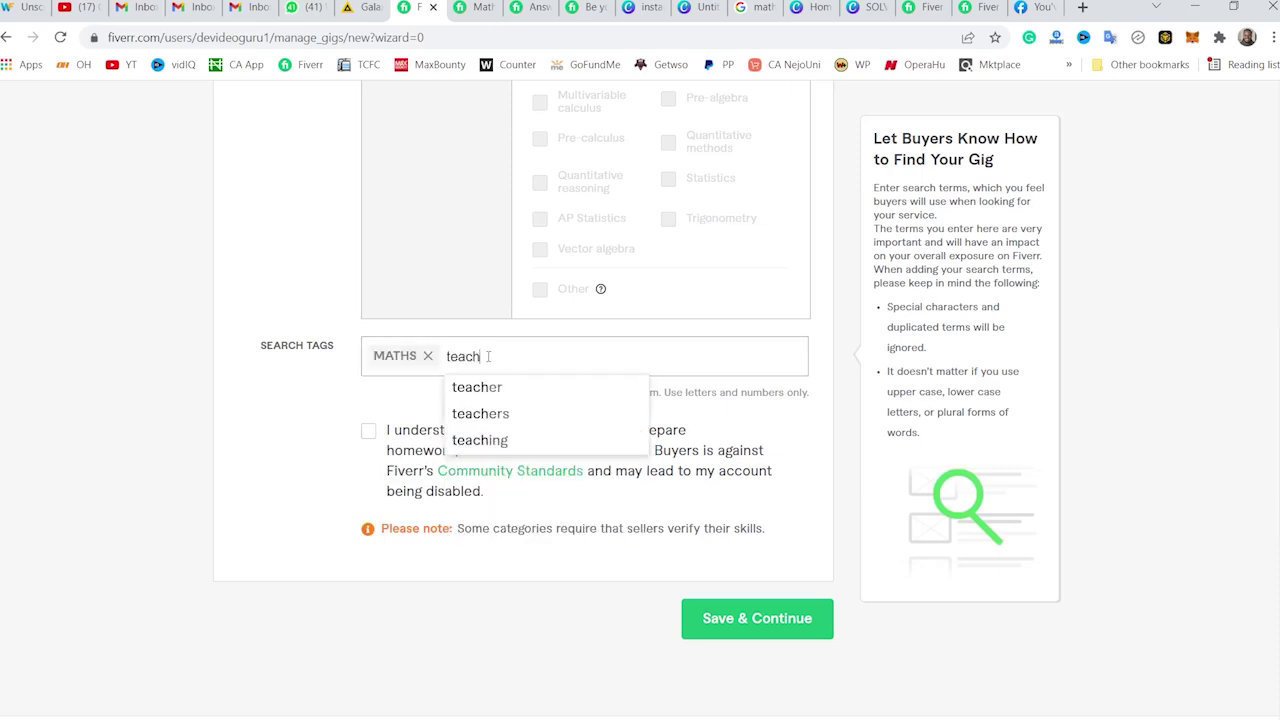
click(503, 441)
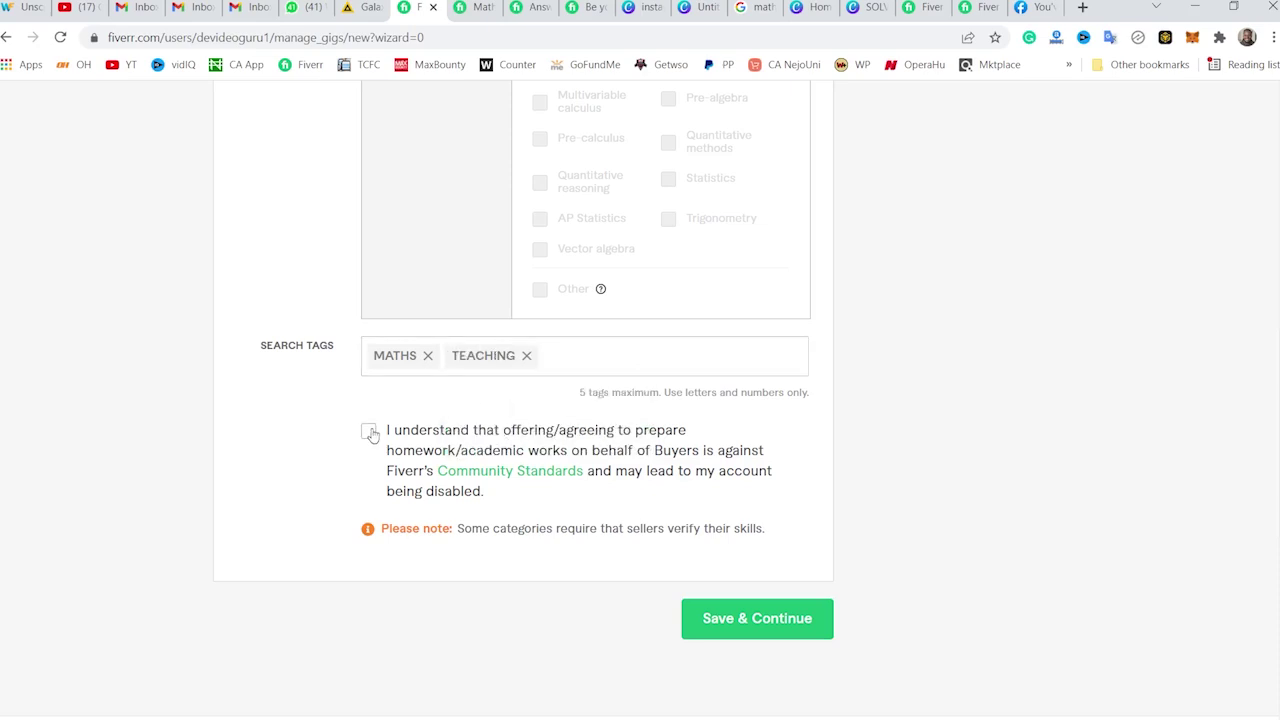
click(754, 632)
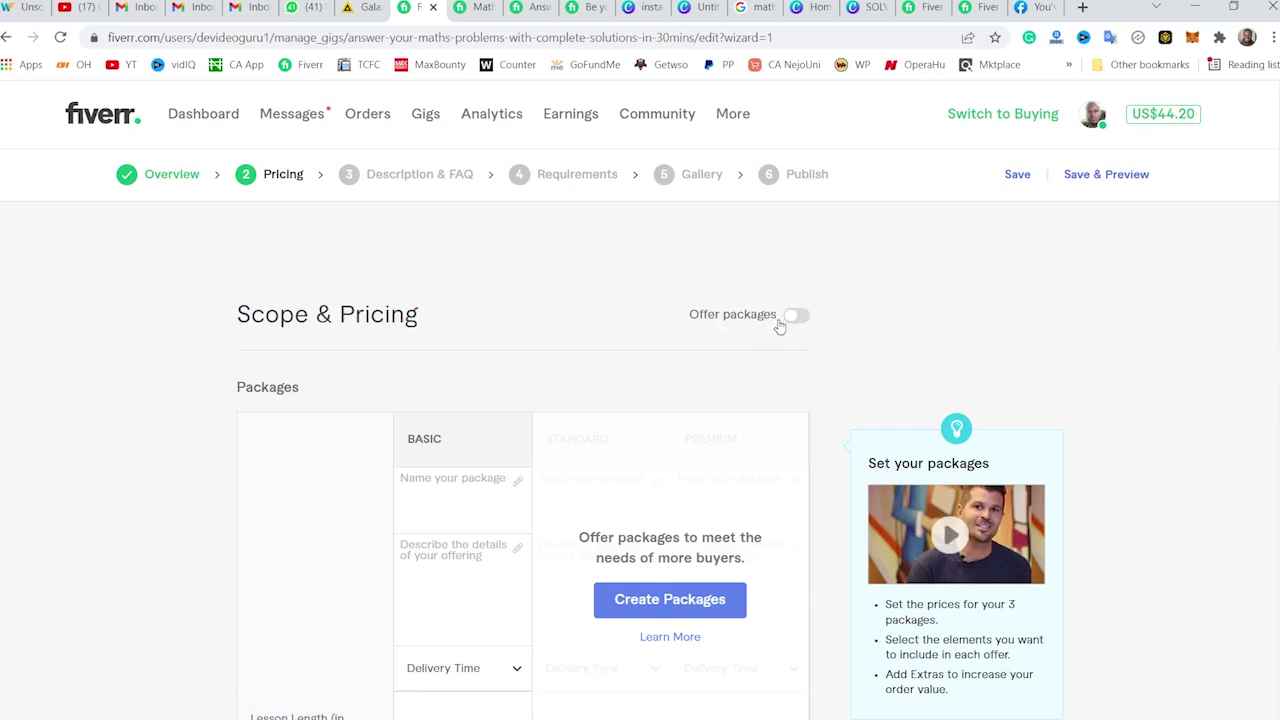
click(797, 316)
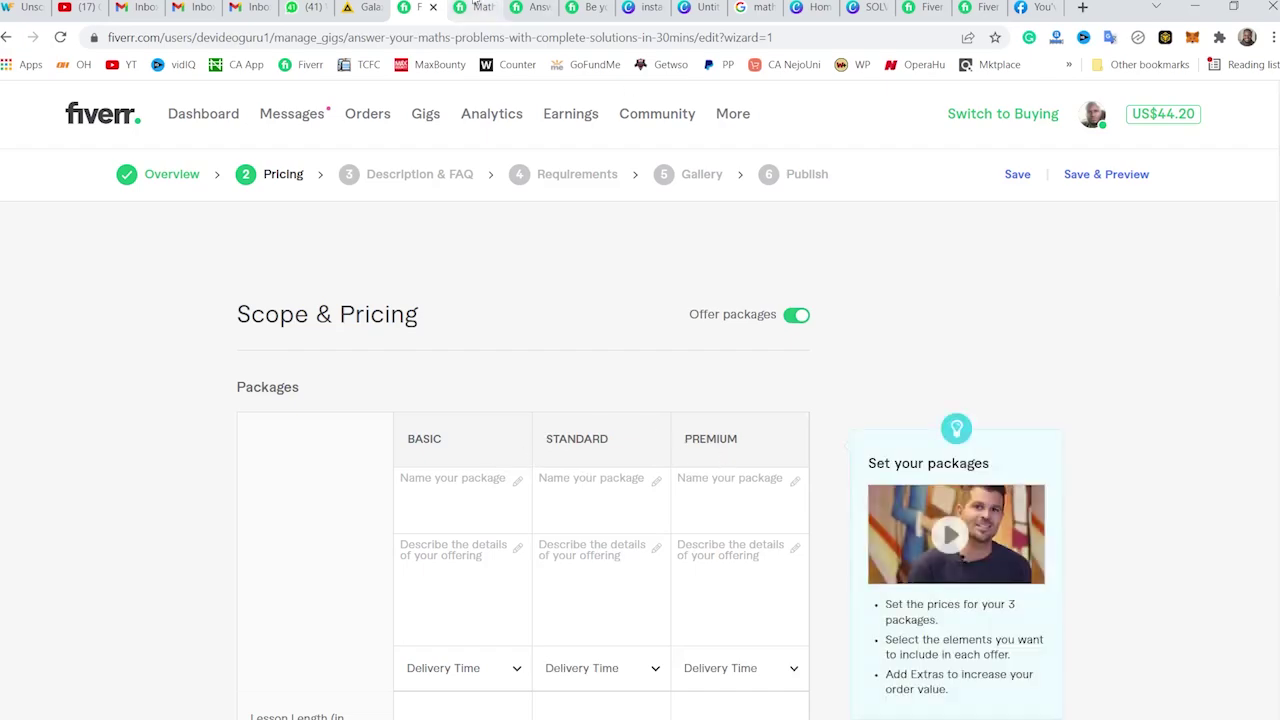
key(ctrl+Tab)
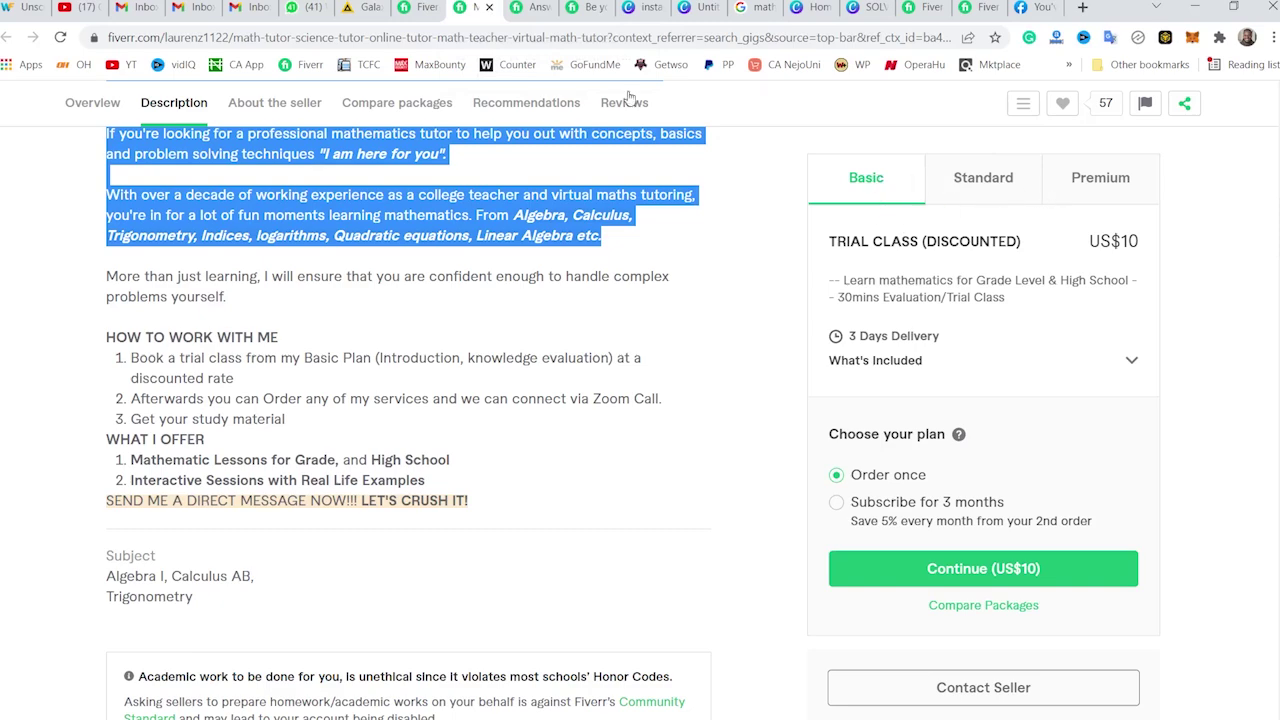
click(418, 8)
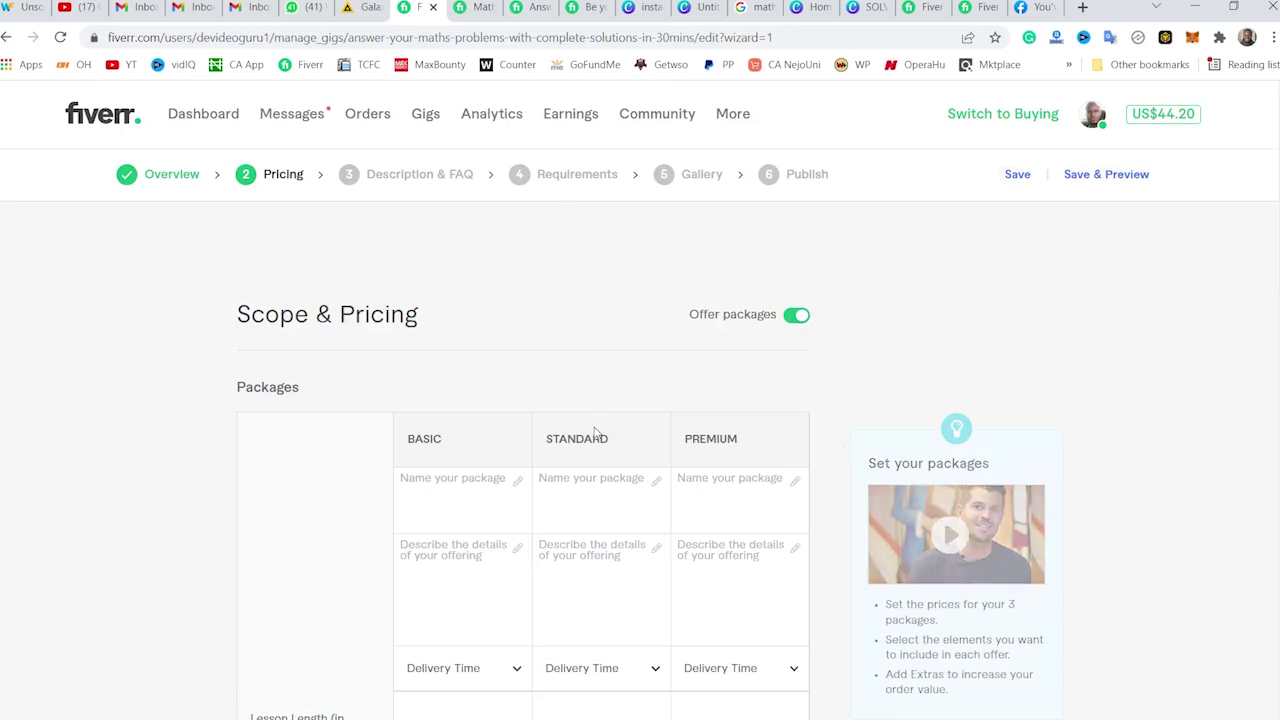
click(468, 496)
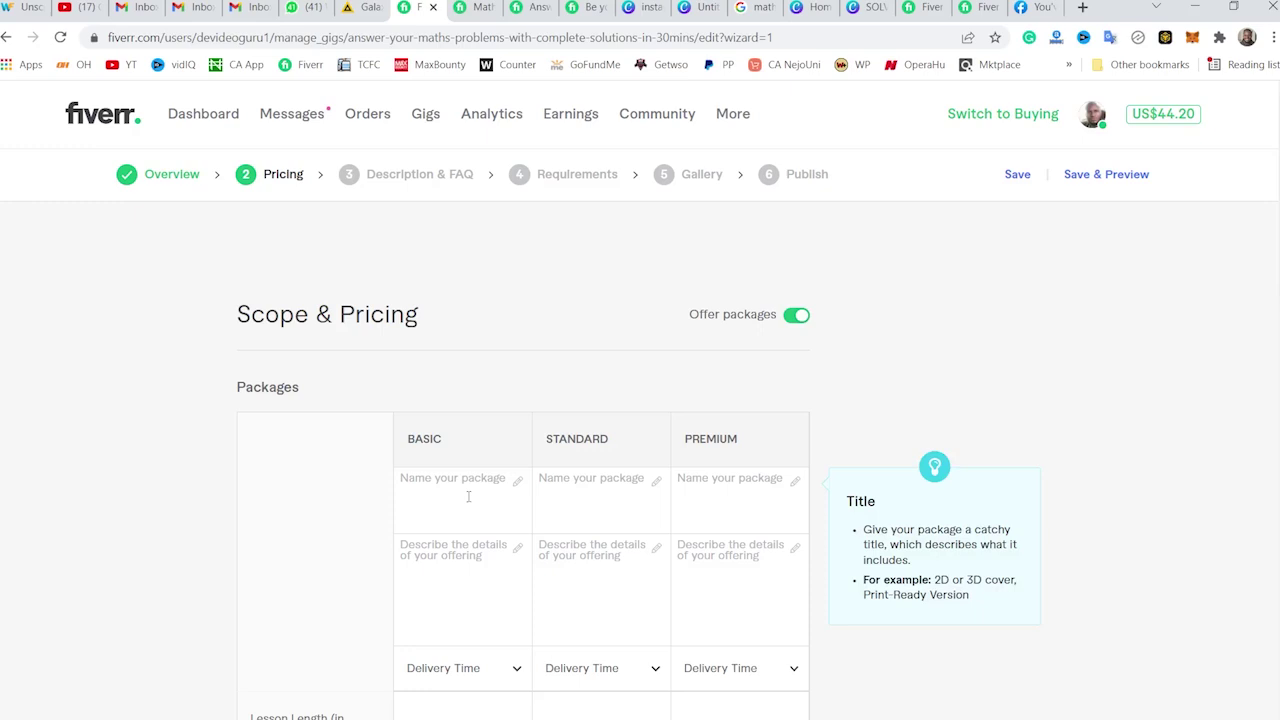
click(794, 315)
click(463, 496)
text(I wi)
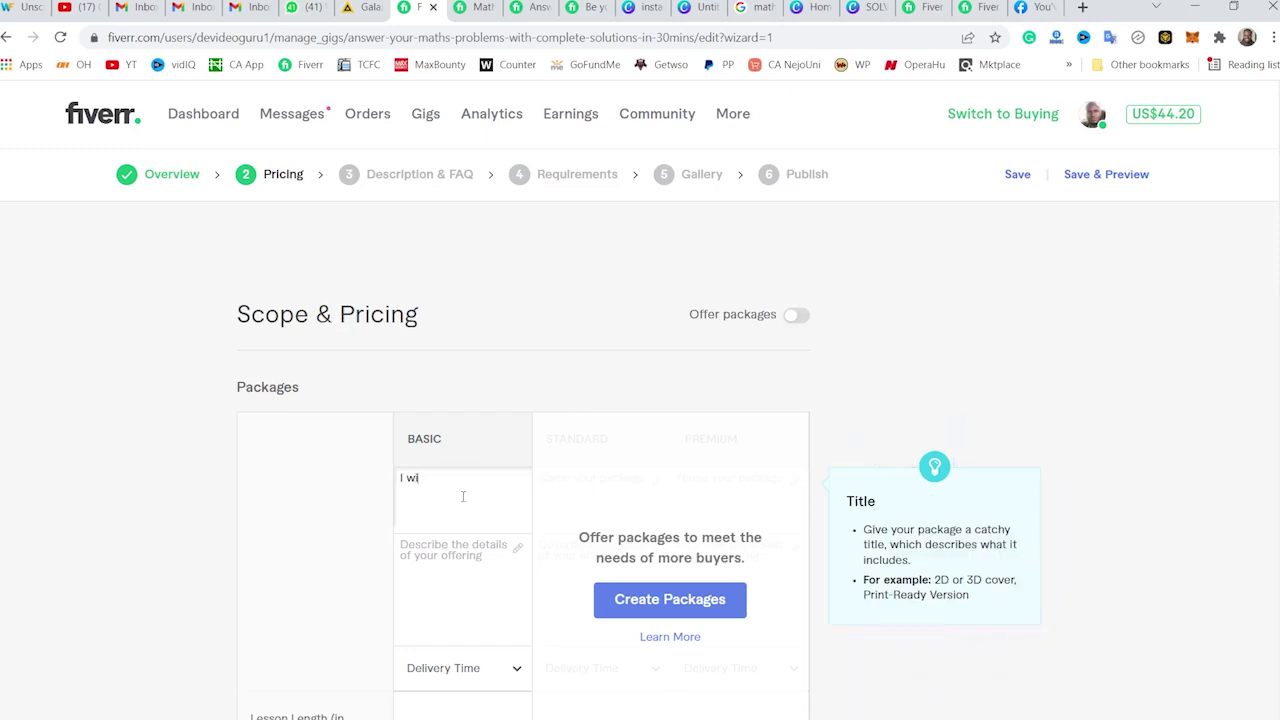
text(ll answer all your maths quest)
drag(503, 494, 357, 477)
key(BackSpace)
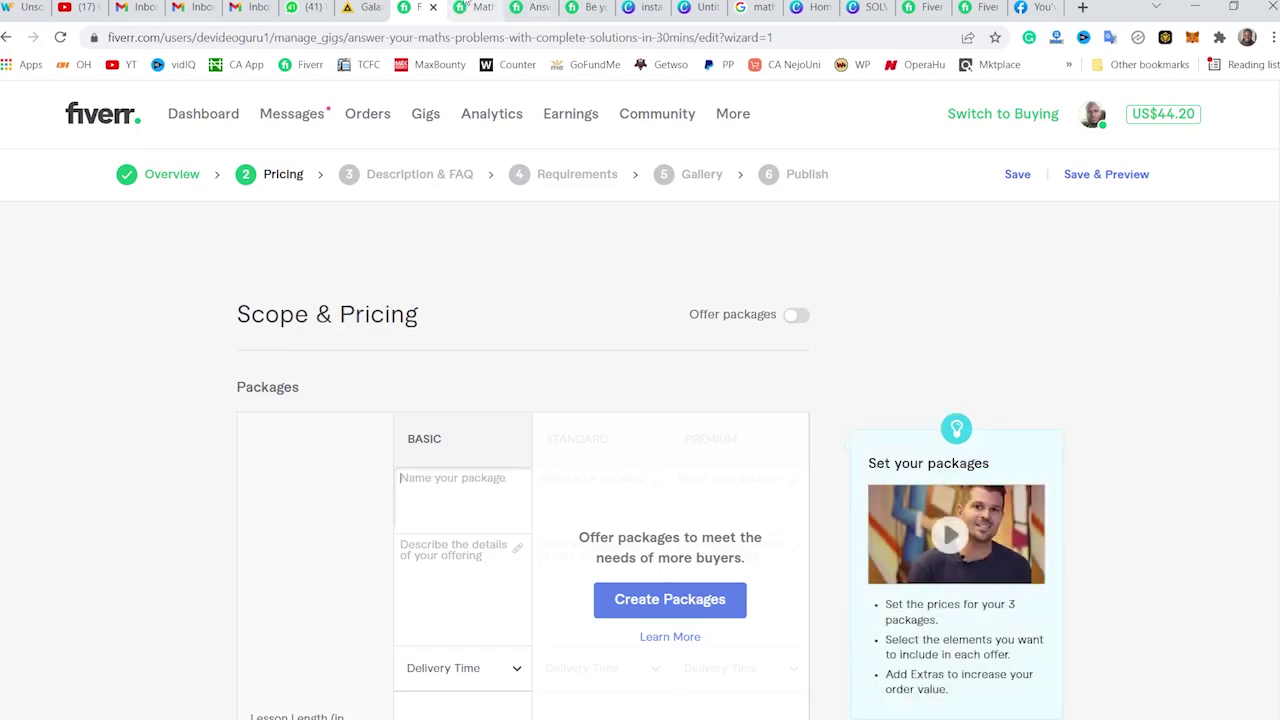
Using the math problem solver's gig as a reference, name the package "Basic" and describe it as "I will answer 10 short questions"
click(468, 7)
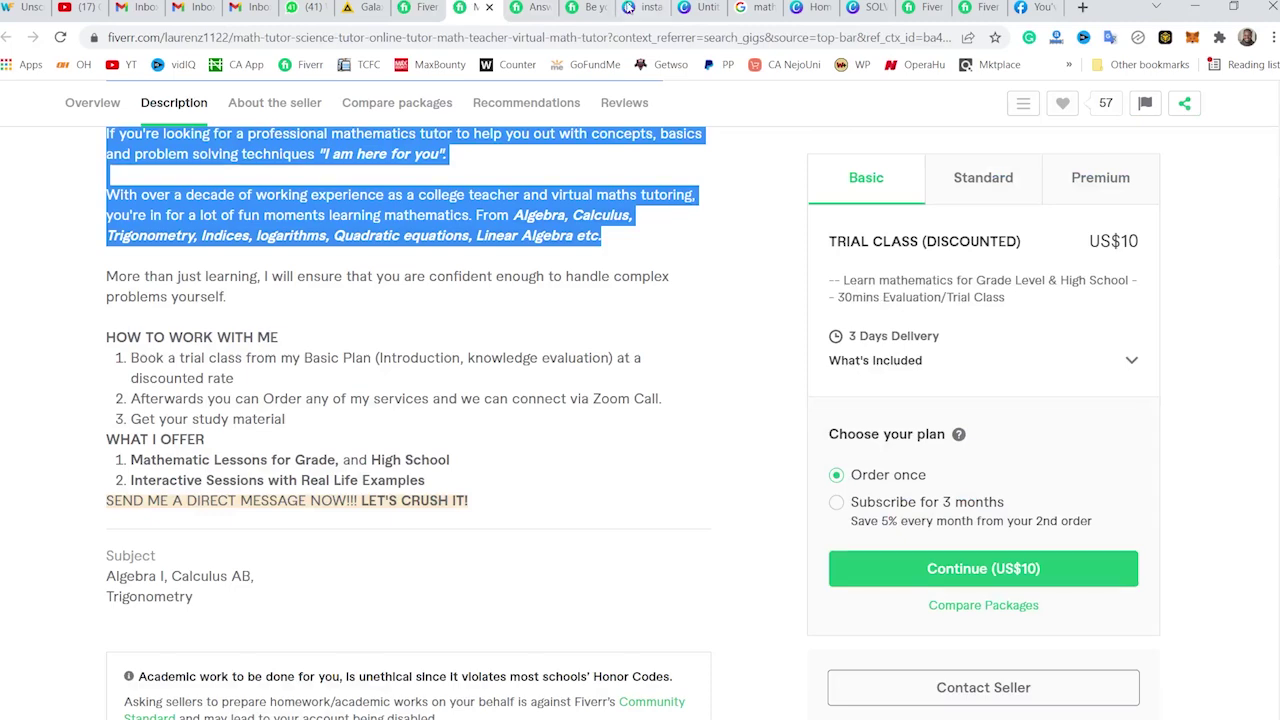
click(537, 7)
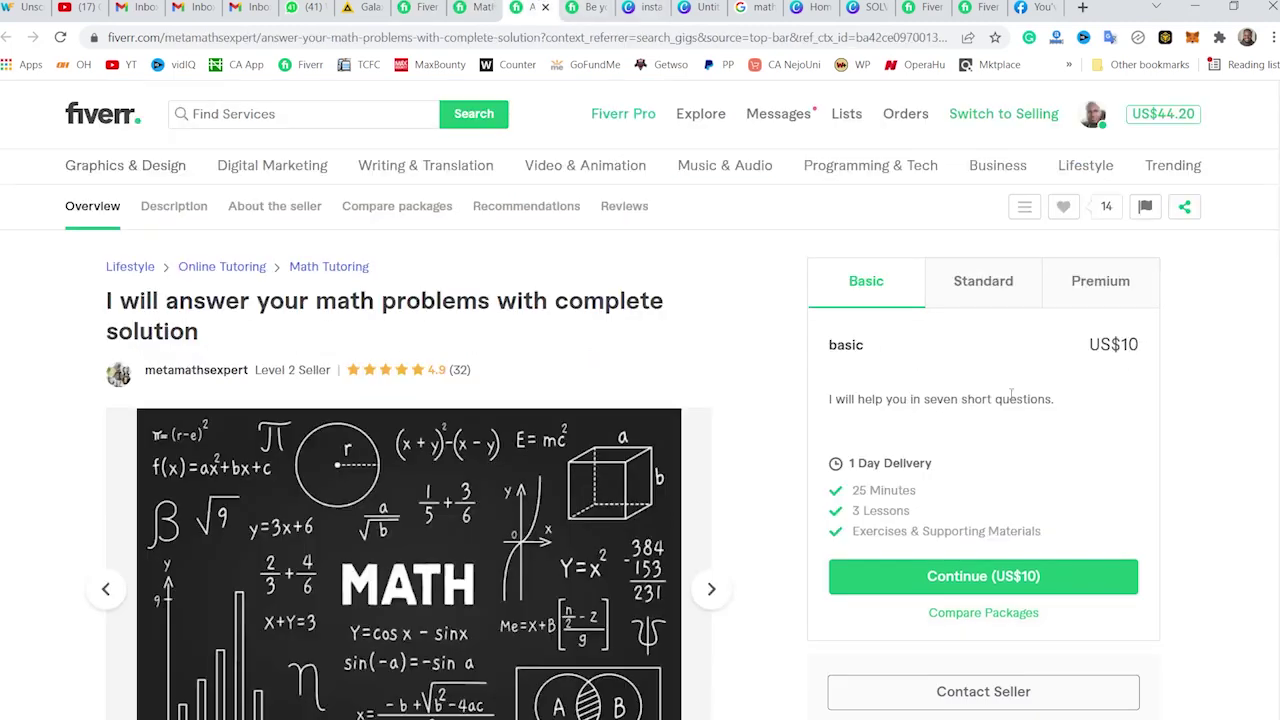
click(412, 7)
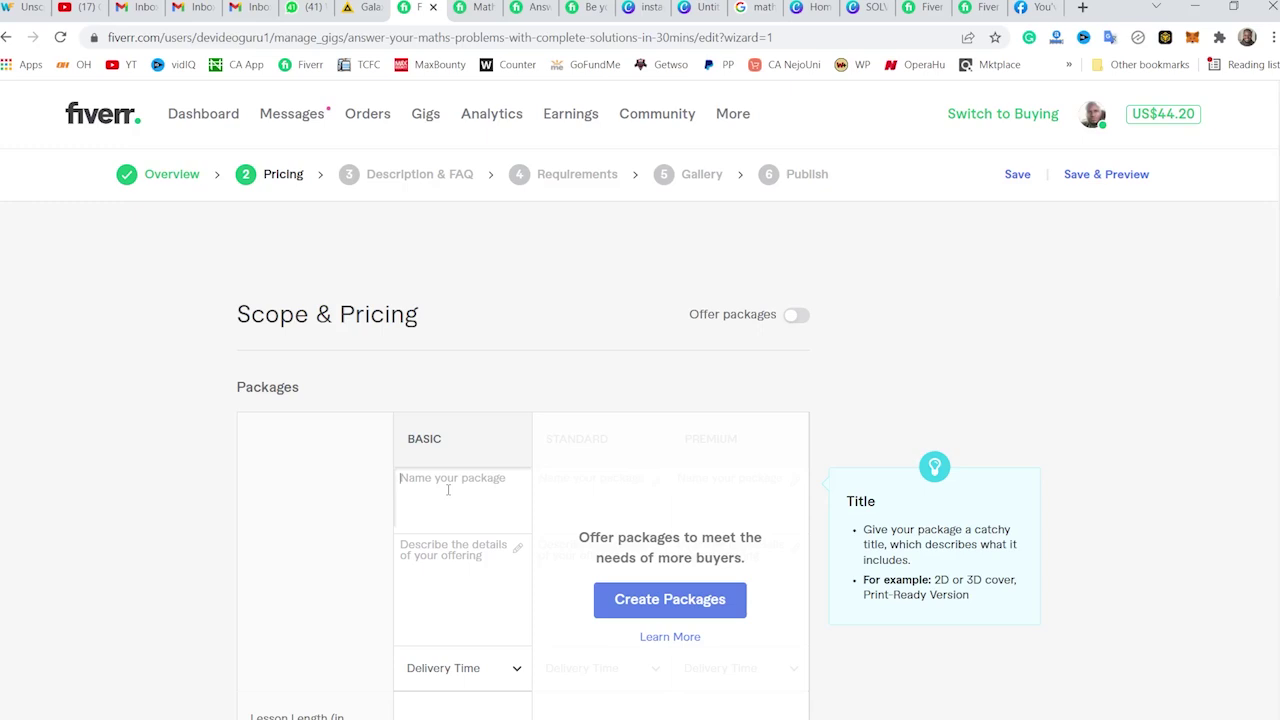
text(Basic)
click(457, 570)
text(I wi)
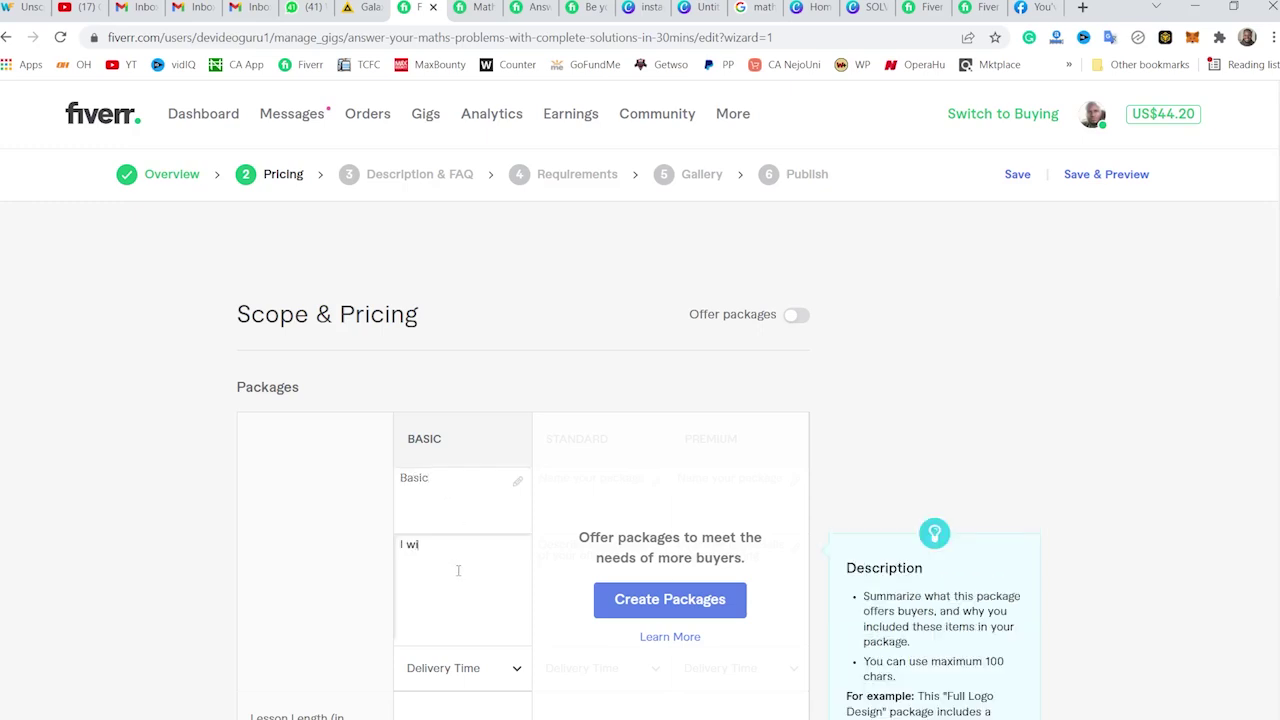
text(ll answer 10 short questions)
Set the basic package's delivery time to 1 day and its price to $10, checking the math tutor's gig for comparison
scroll(458, 570, down, 3)
click(472, 416)
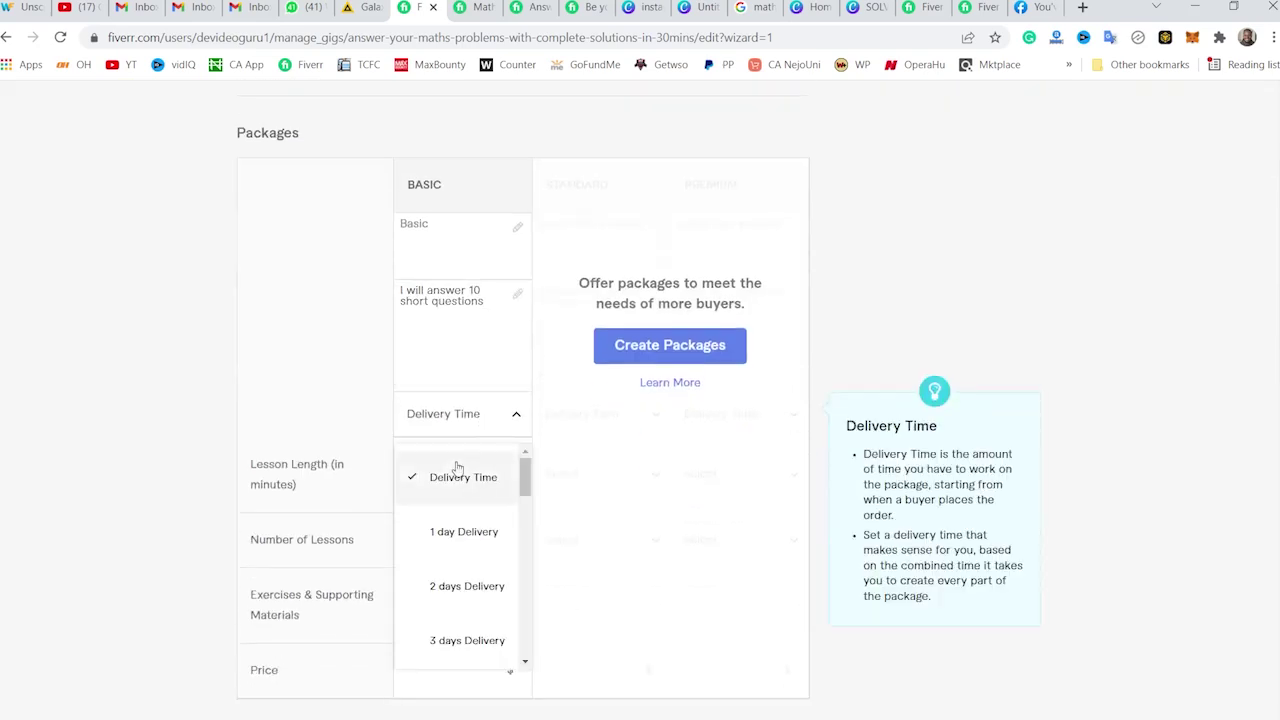
click(450, 531)
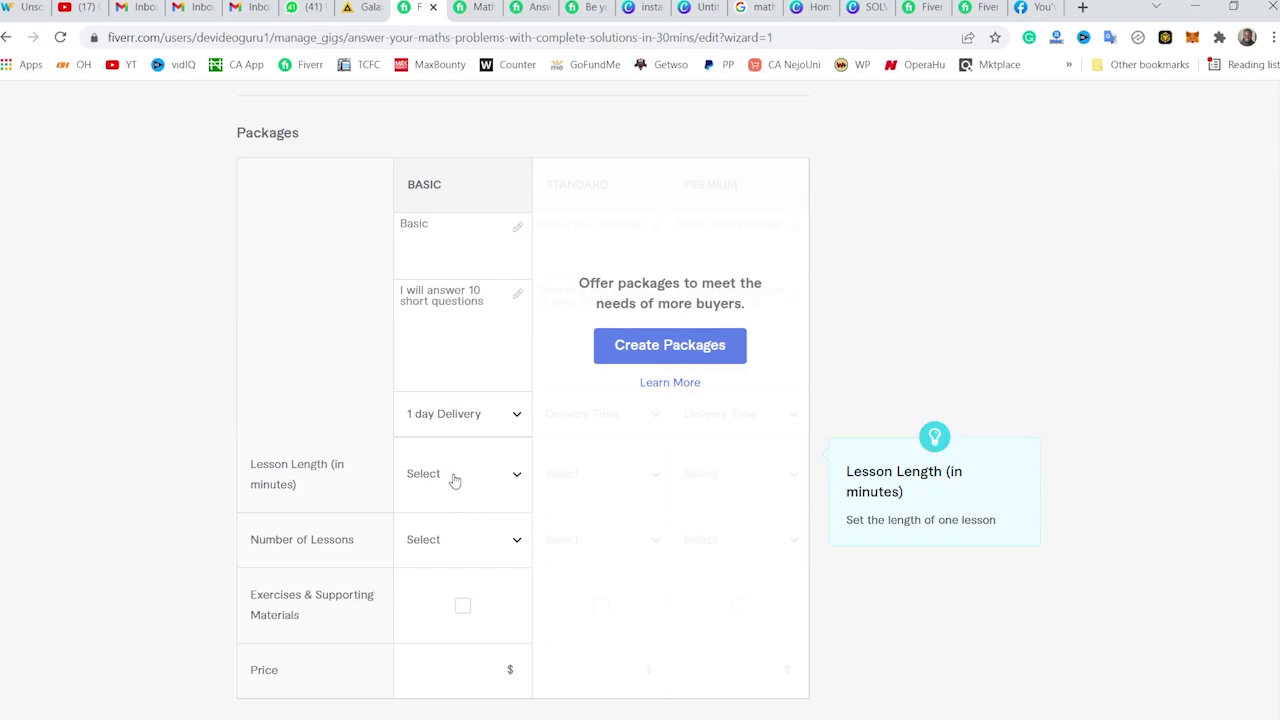
click(454, 481)
click(454, 478)
scroll(454, 480, down, 2)
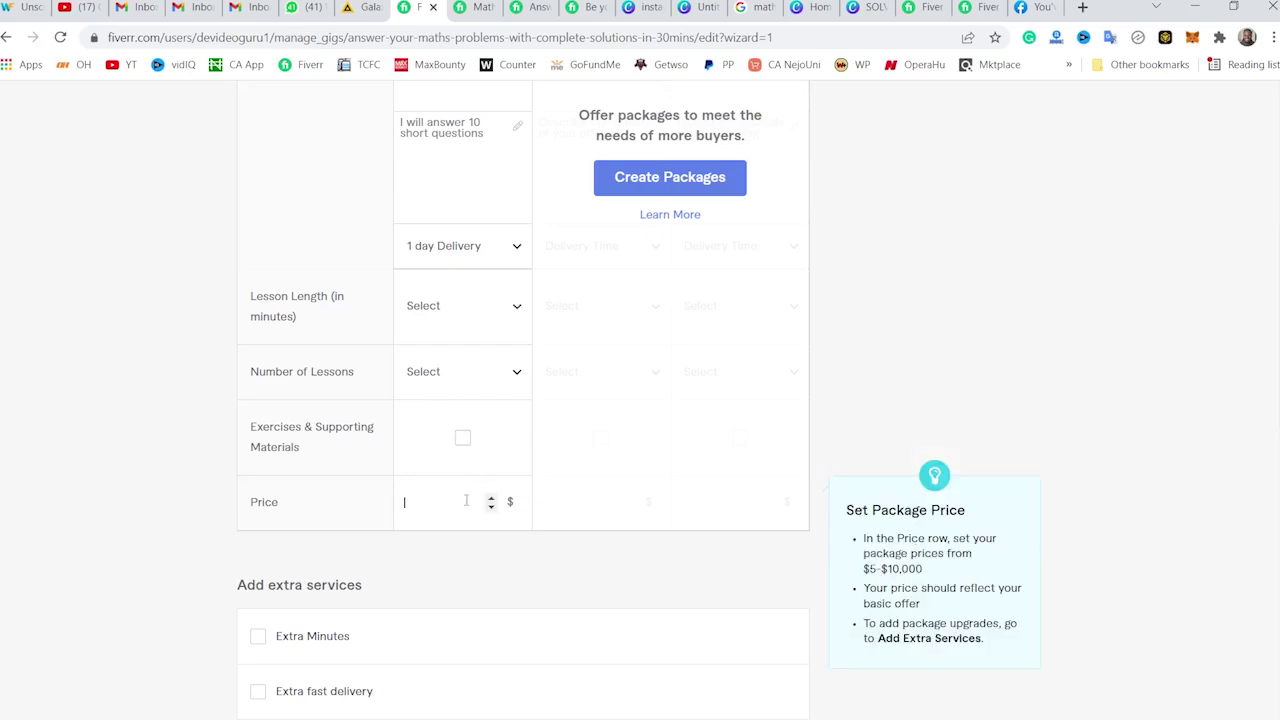
text(10)
click(470, 7)
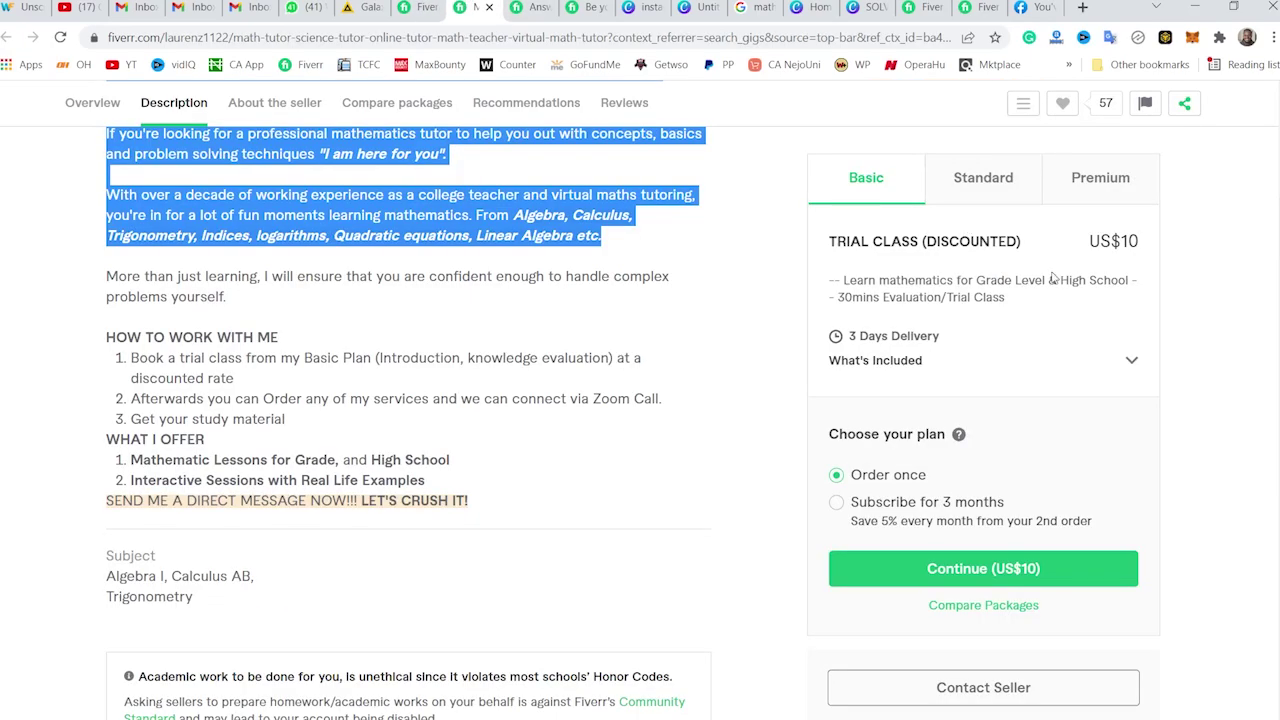
click(415, 7)
click(466, 492)
text(10)
Try to save the pricing, and check the lesson details in the math problem solver's basic package as a reference
scroll(443, 501, down, 5)
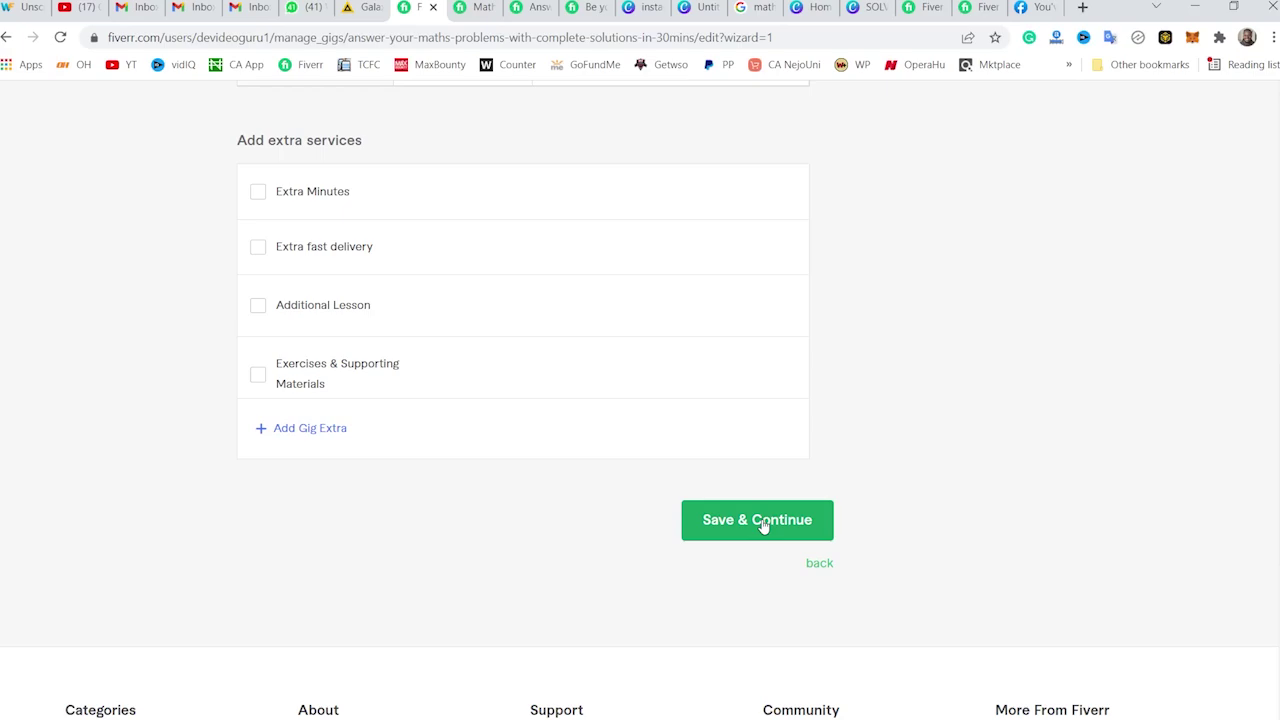
click(757, 521)
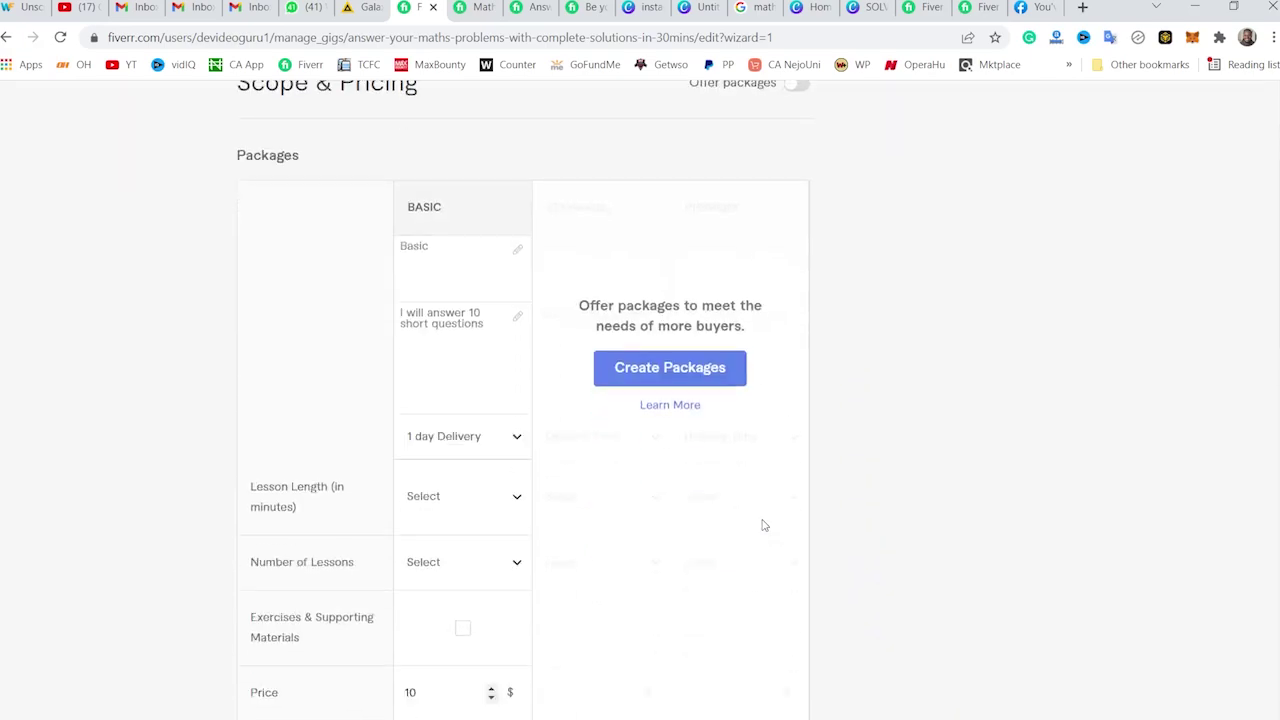
click(490, 165)
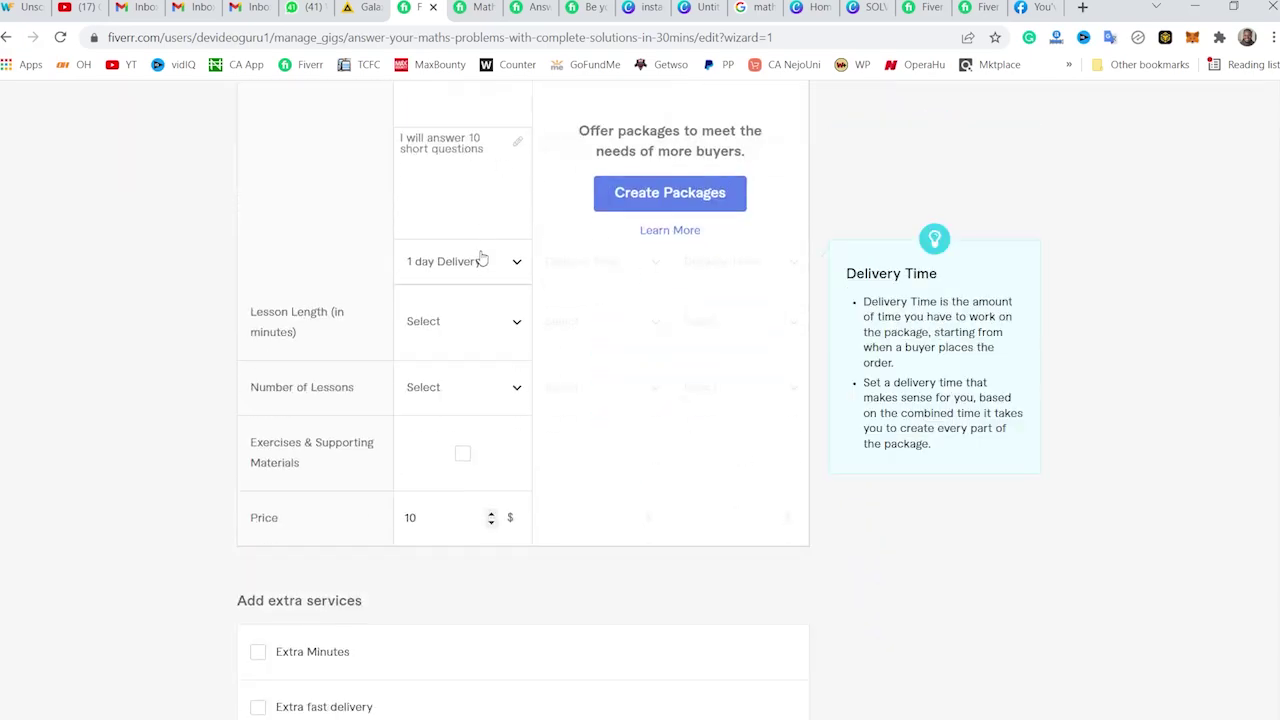
key(ctrl+Tab)
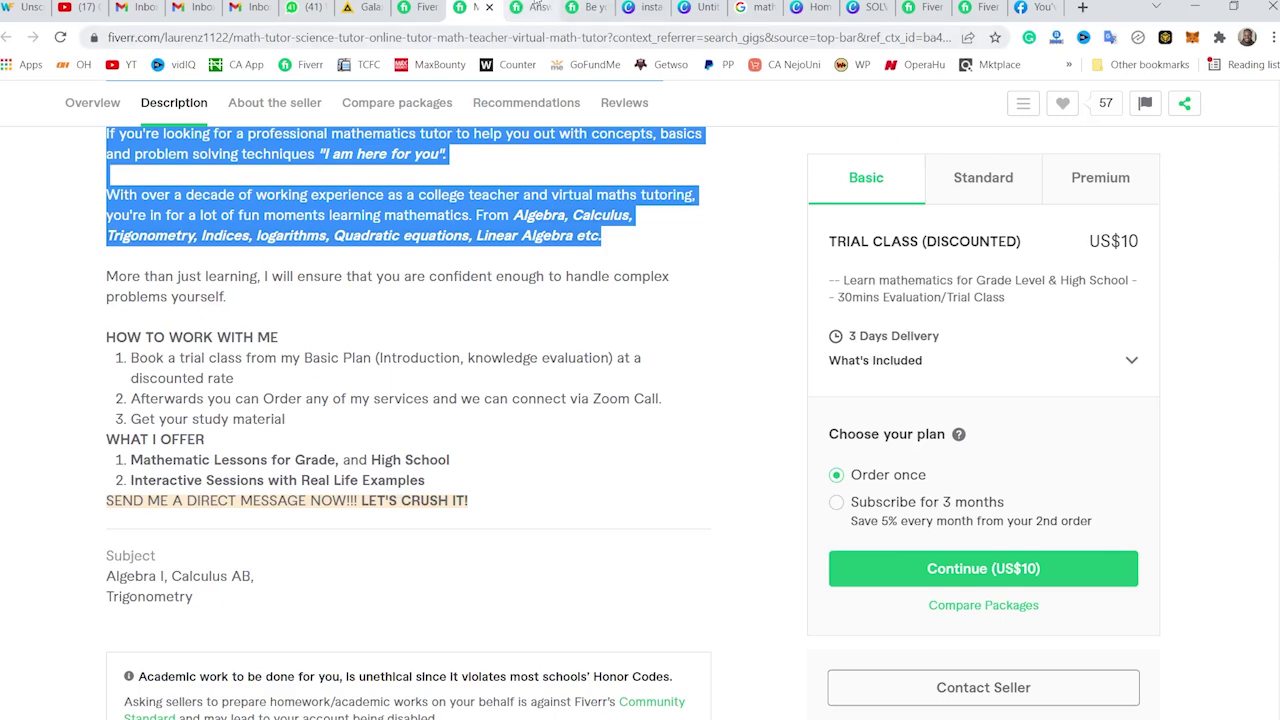
click(530, 7)
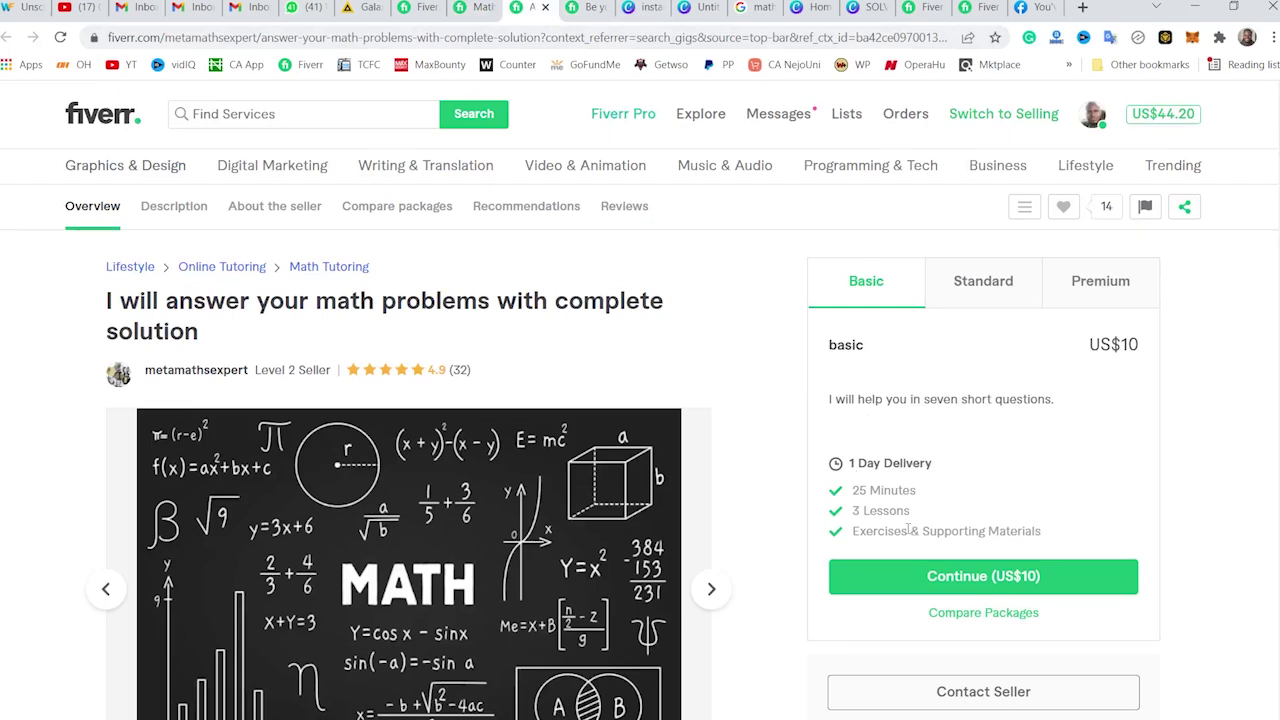
click(425, 7)
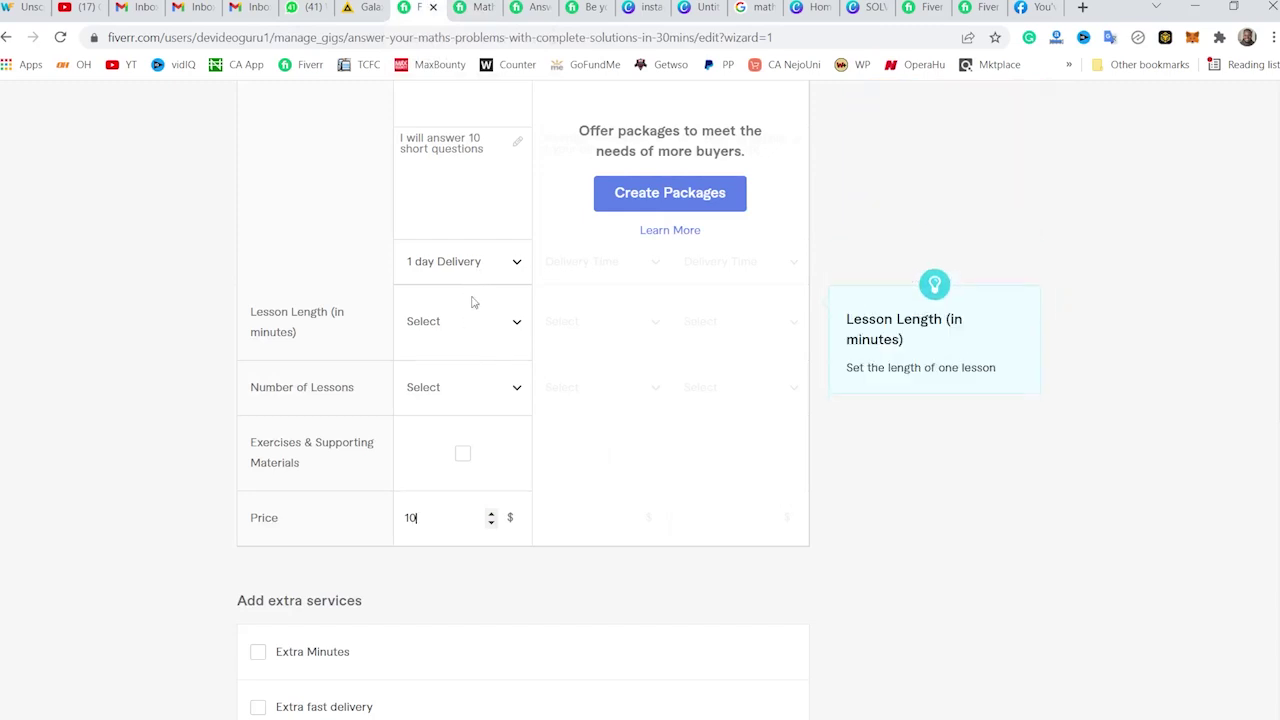
Set the basic package's lesson length to 30 minutes and its number of lessons to 5
click(475, 322)
scroll(462, 458, down, 2)
scroll(462, 458, up, 1)
scroll(474, 443, down, 3)
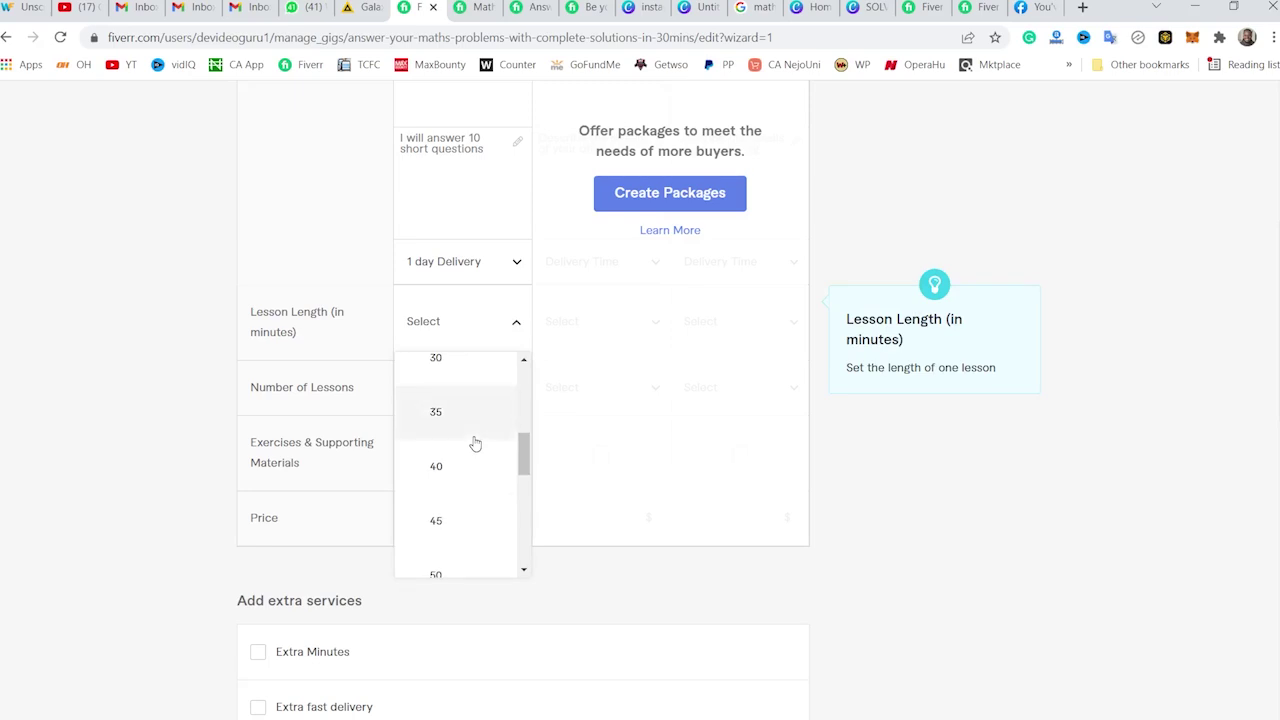
scroll(448, 396, up, 1)
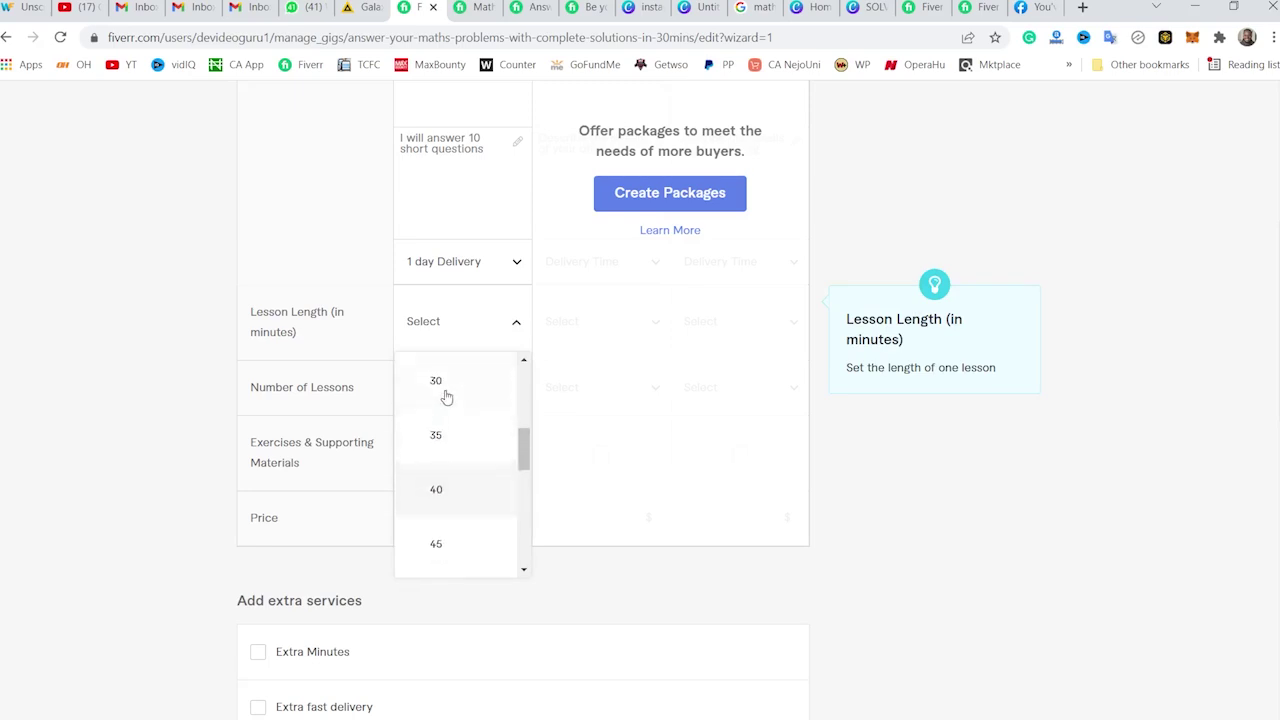
click(458, 396)
click(458, 395)
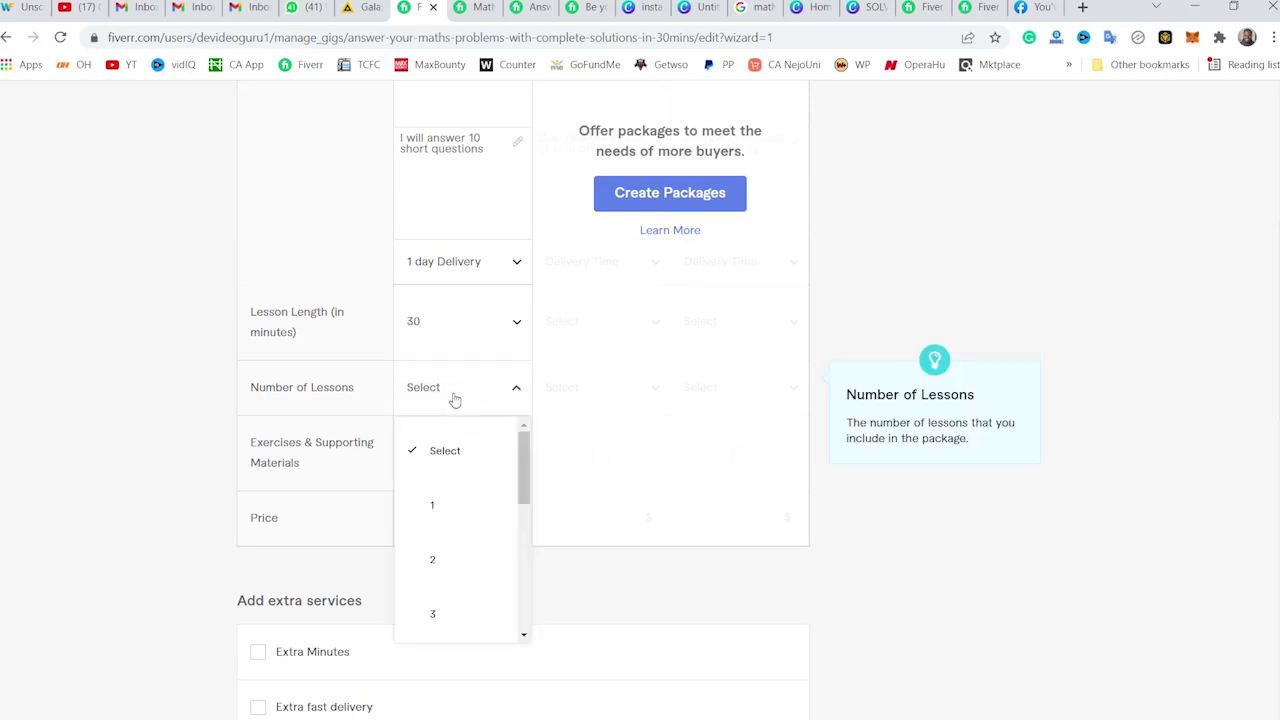
scroll(454, 530, down, 2)
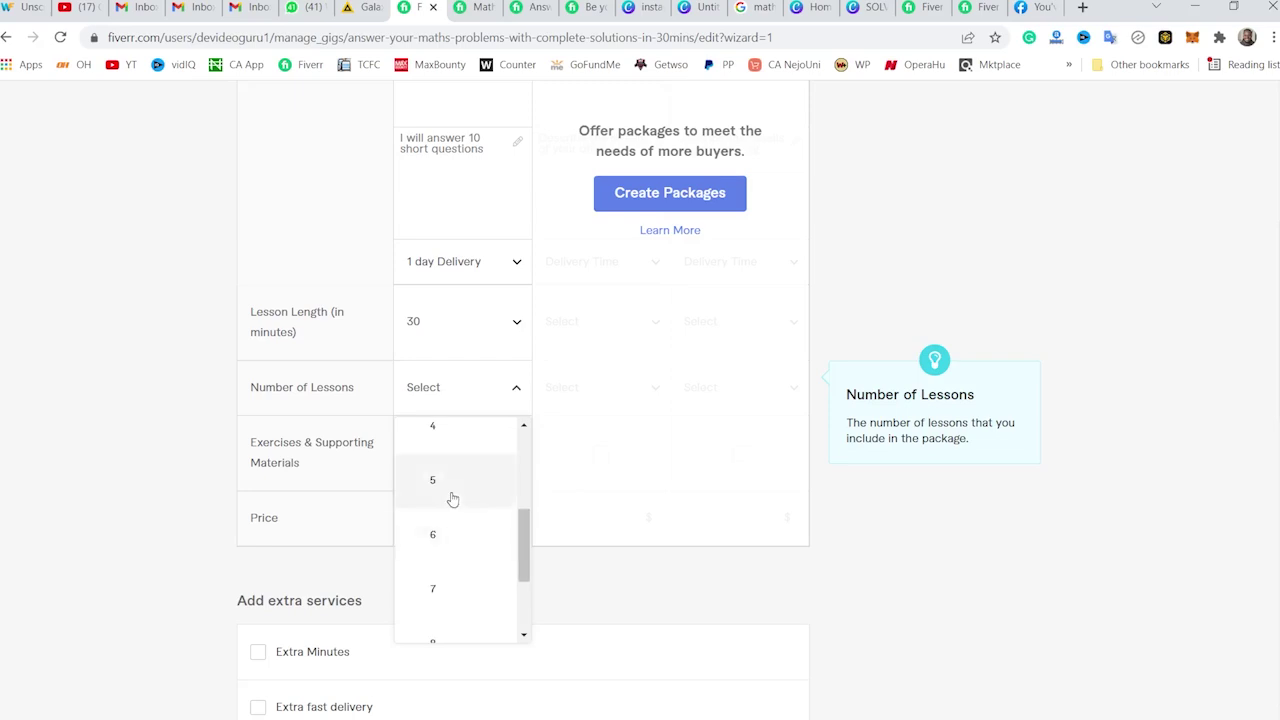
click(451, 497)
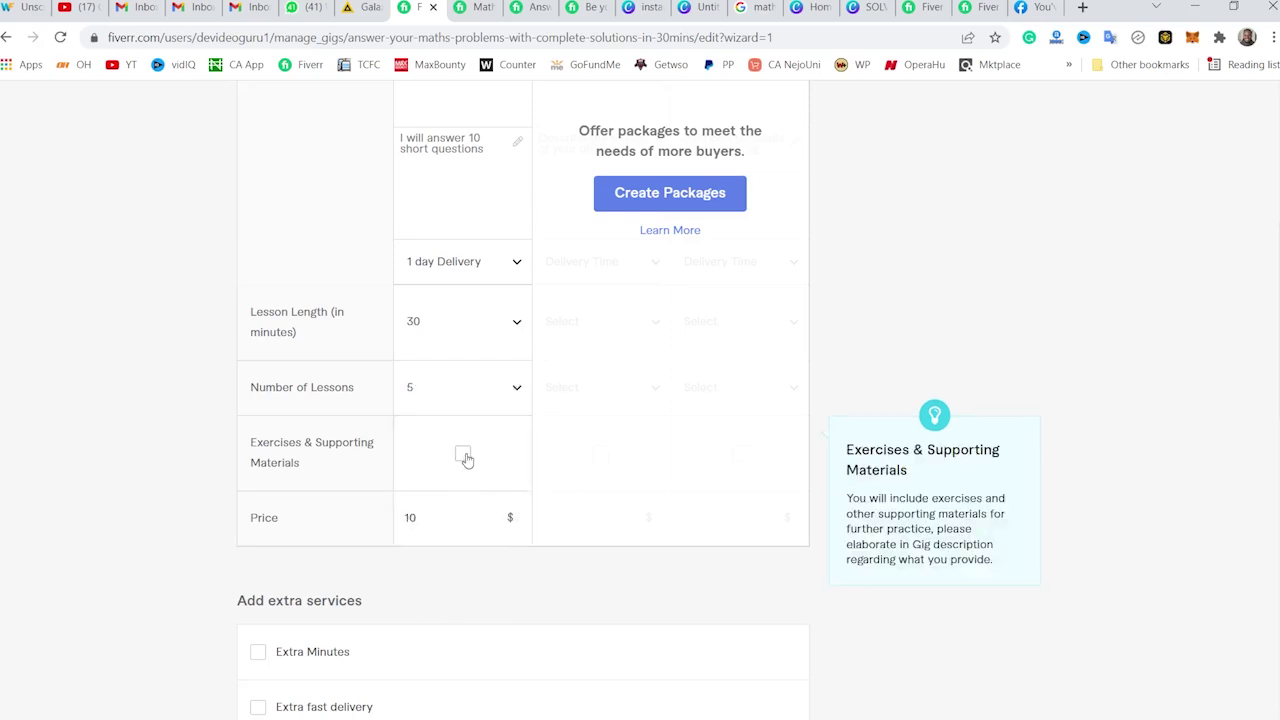
Save the gig's pricing without extra services and continue to the gig description editor
scroll(455, 520, down, 6)
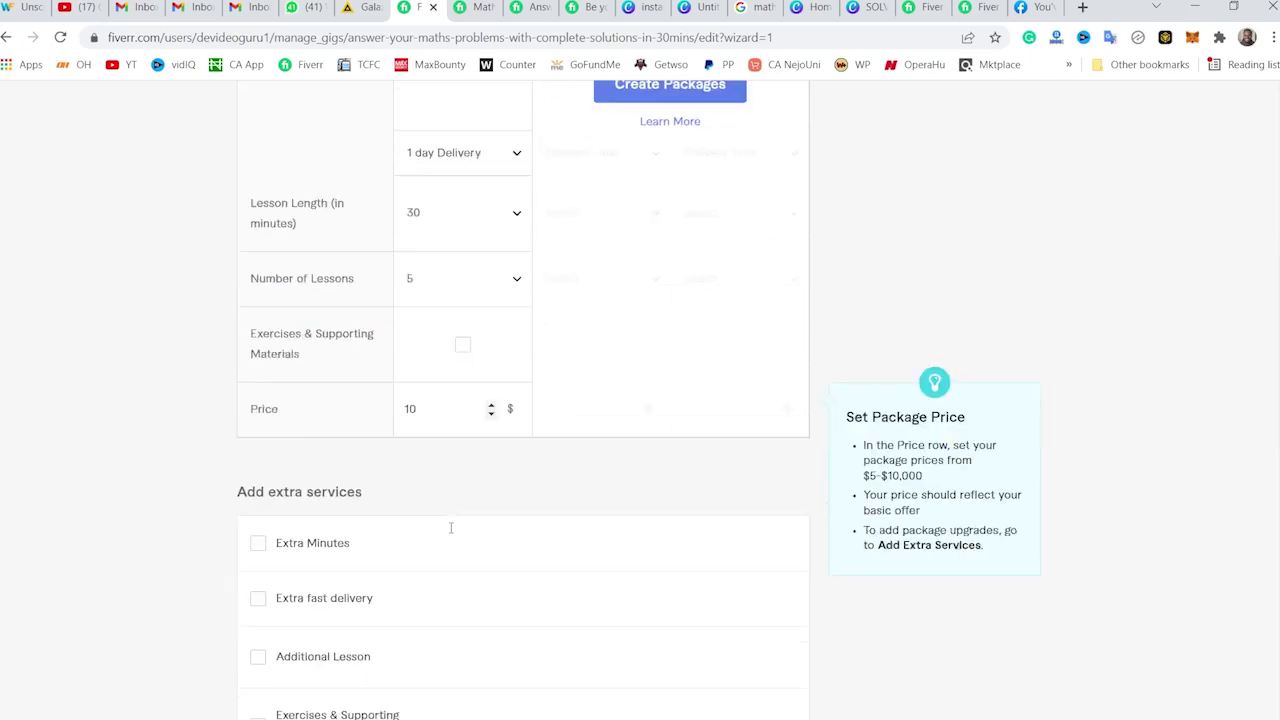
click(774, 360)
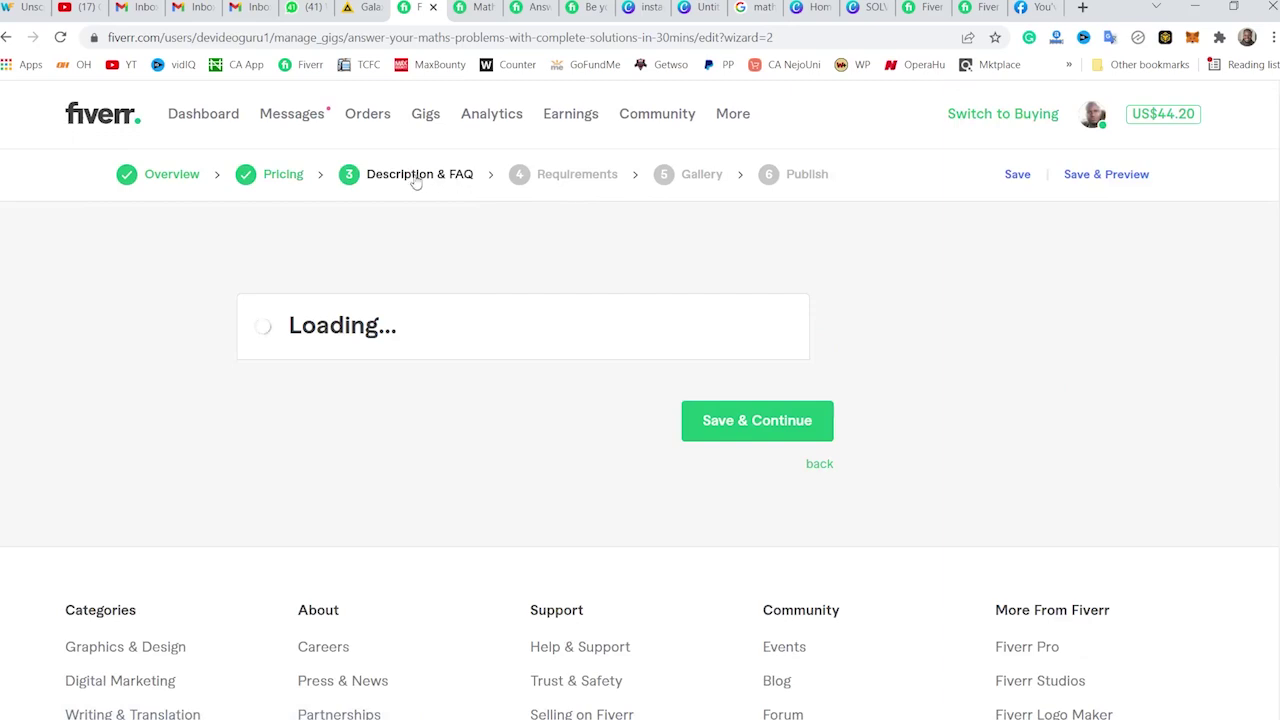
scroll(640, 360, down, 2)
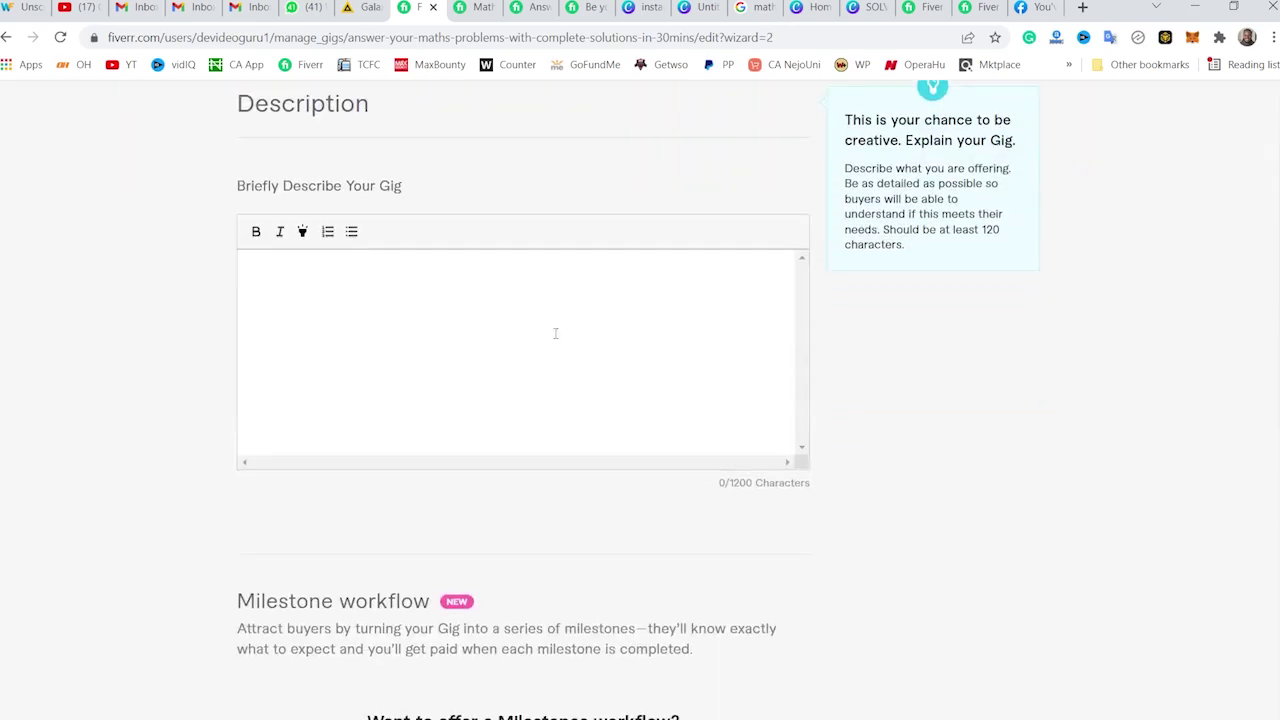
mouse_move(1013, 708)
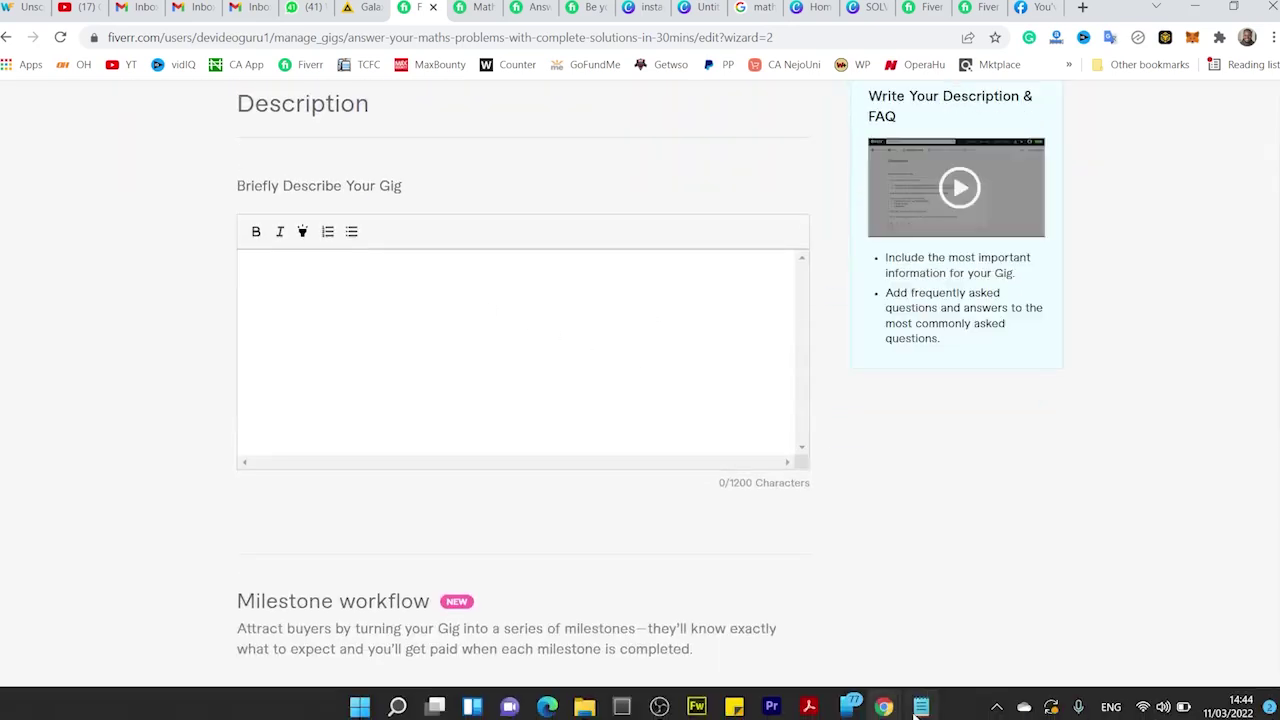
Copy the whole prepared description from the untitled Notepad document into the gig's empty description
click(921, 708)
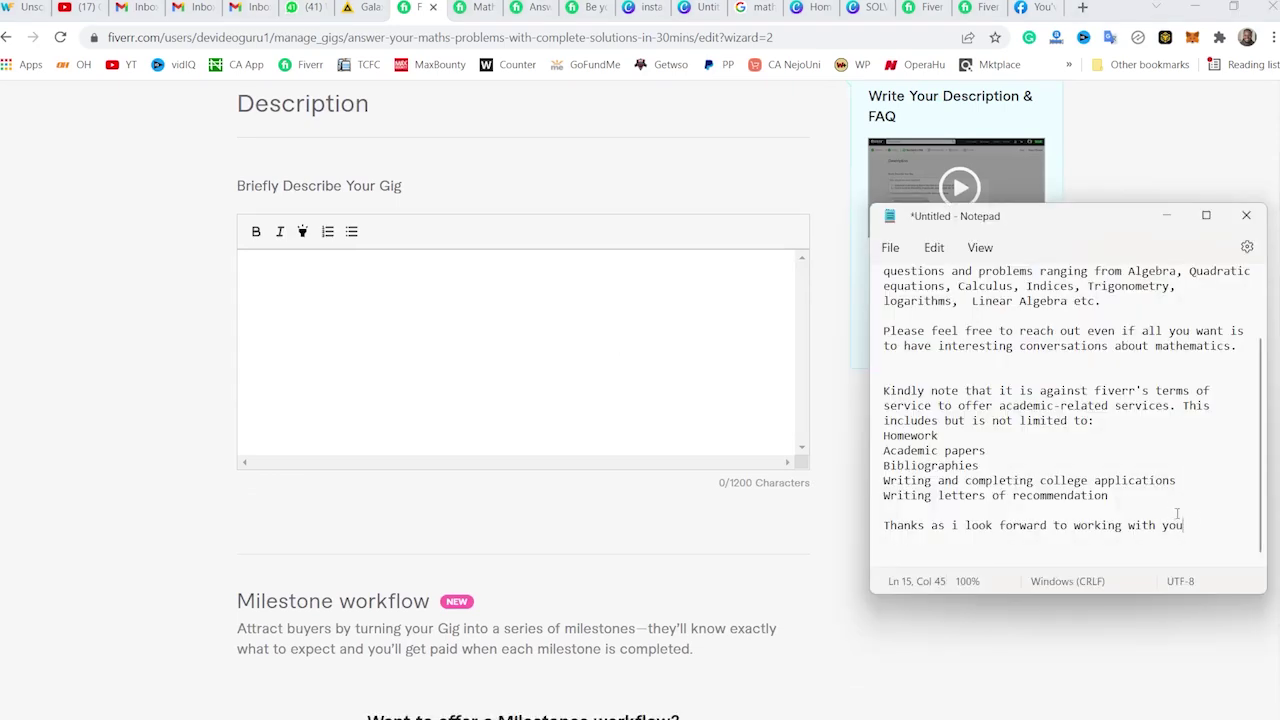
drag(1203, 525, 838, 232)
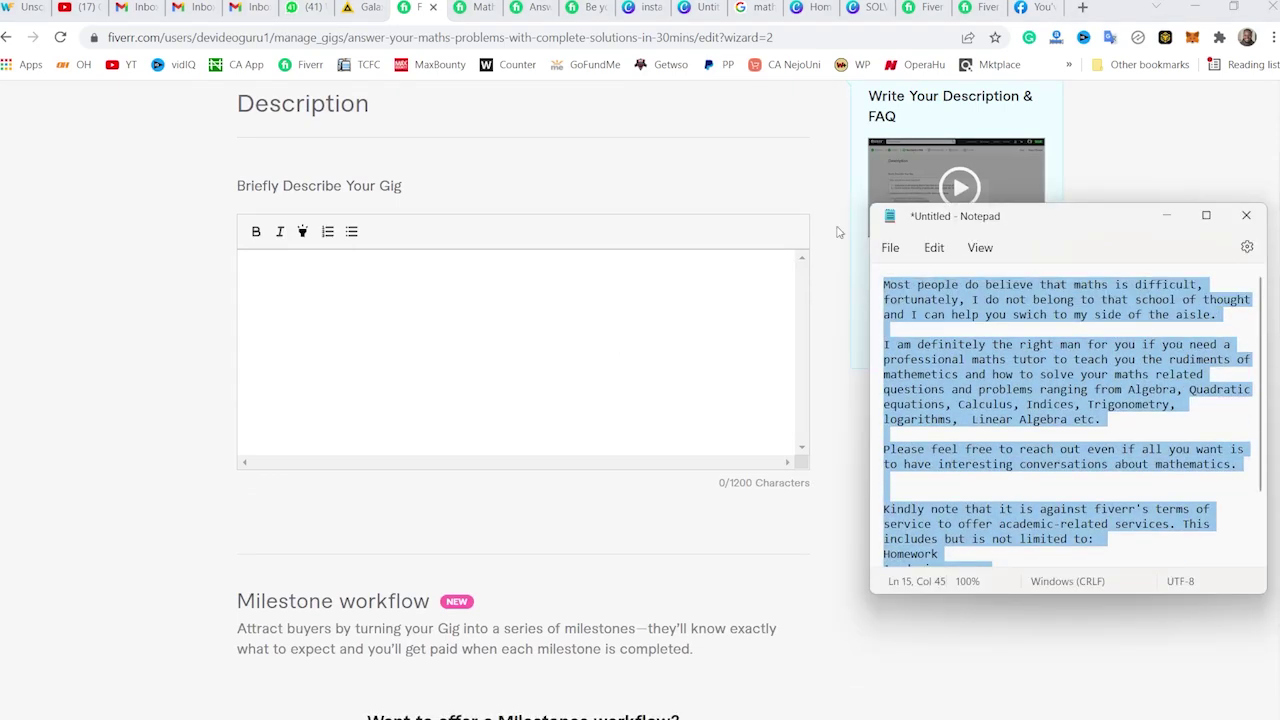
key(ctrl+c)
click(563, 300)
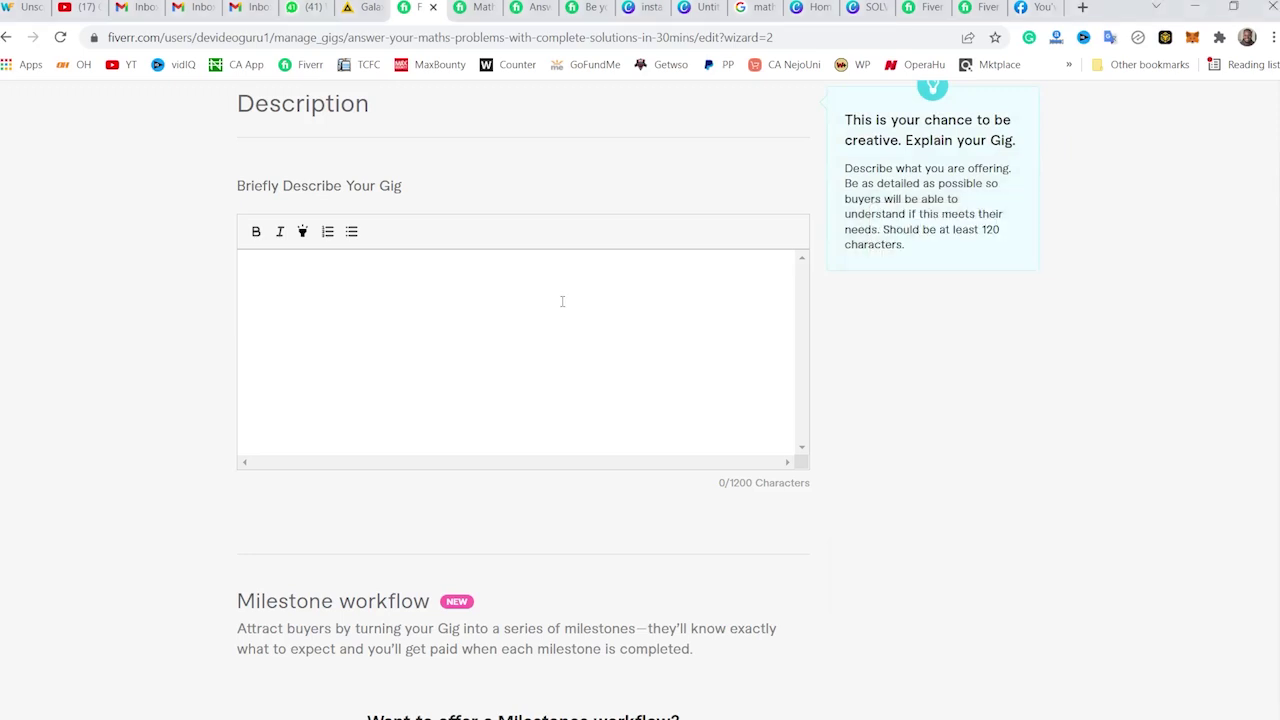
key(ctrl+v)
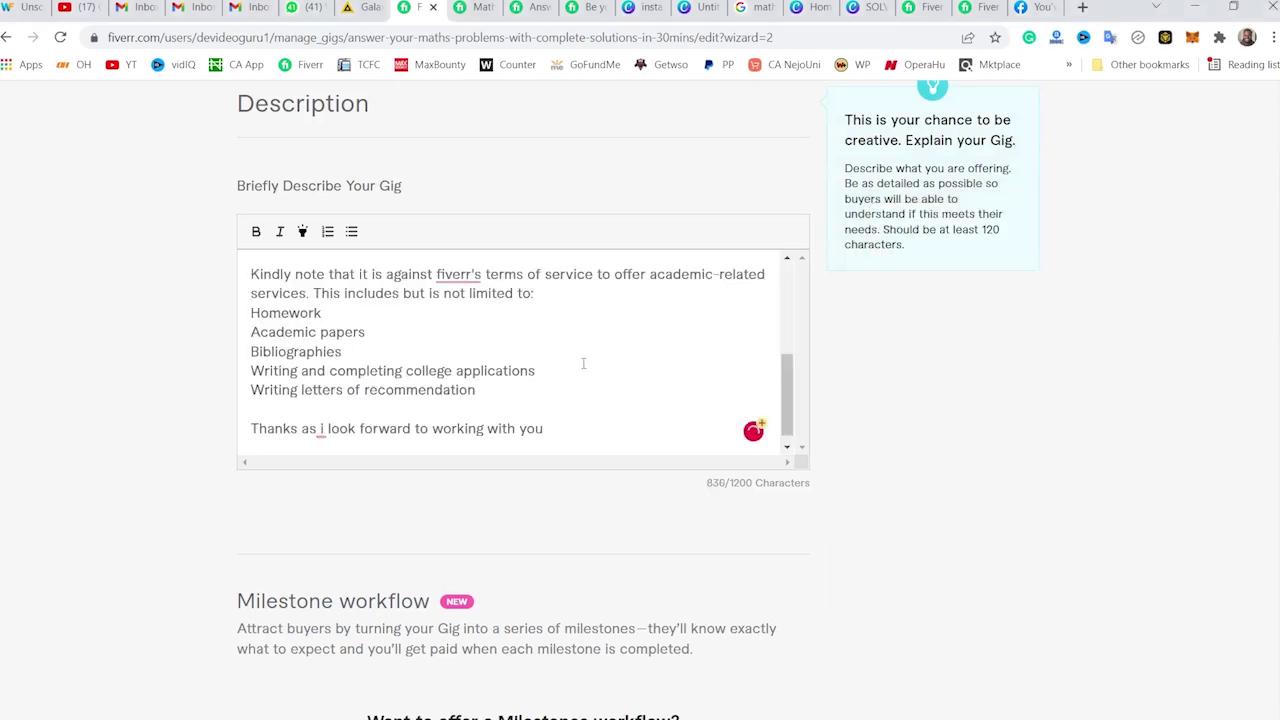
Format the five prohibited services in the description, from Homework to Writing letters of recommendation, as a bulleted list
scroll(584, 364, down, 1)
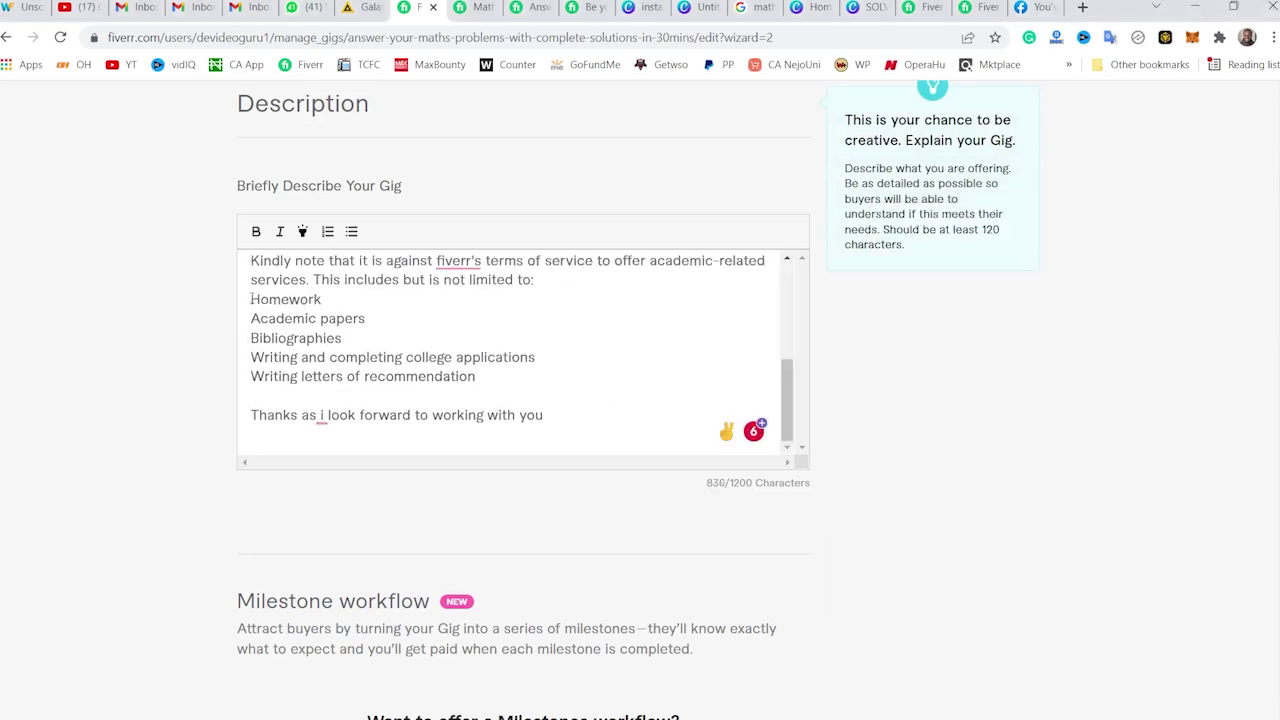
click(352, 231)
click(352, 232)
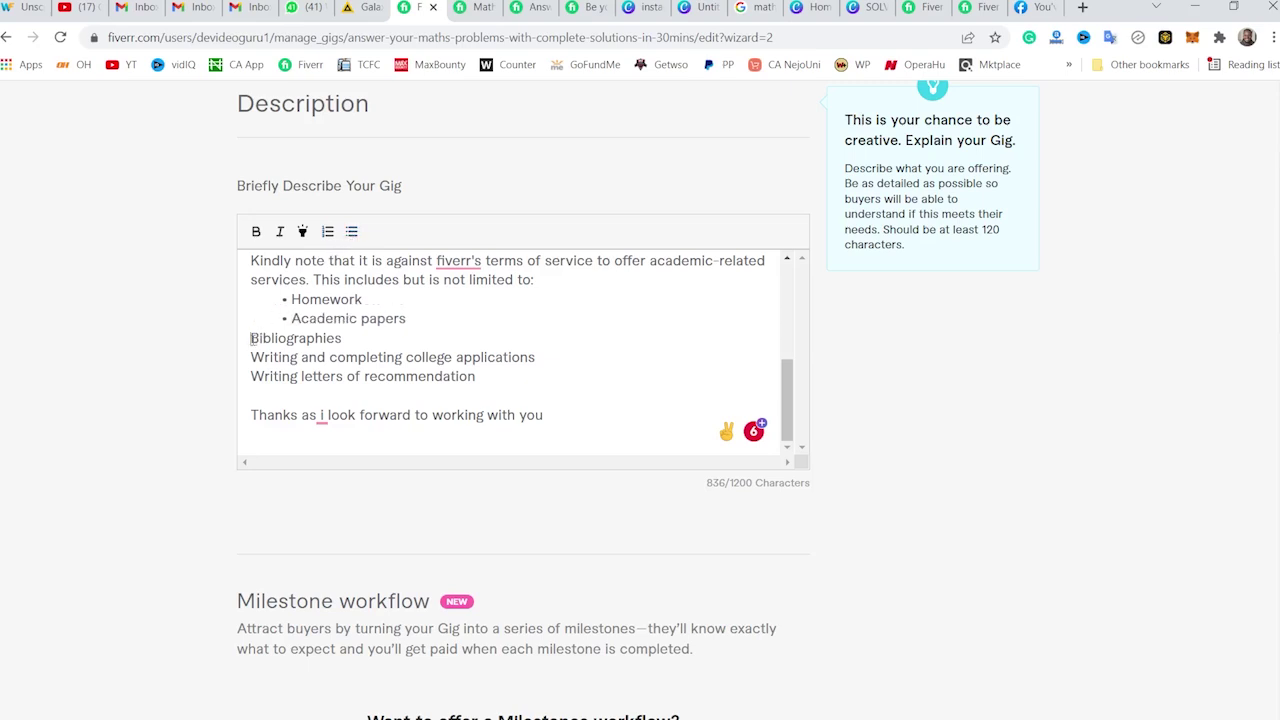
click(350, 232)
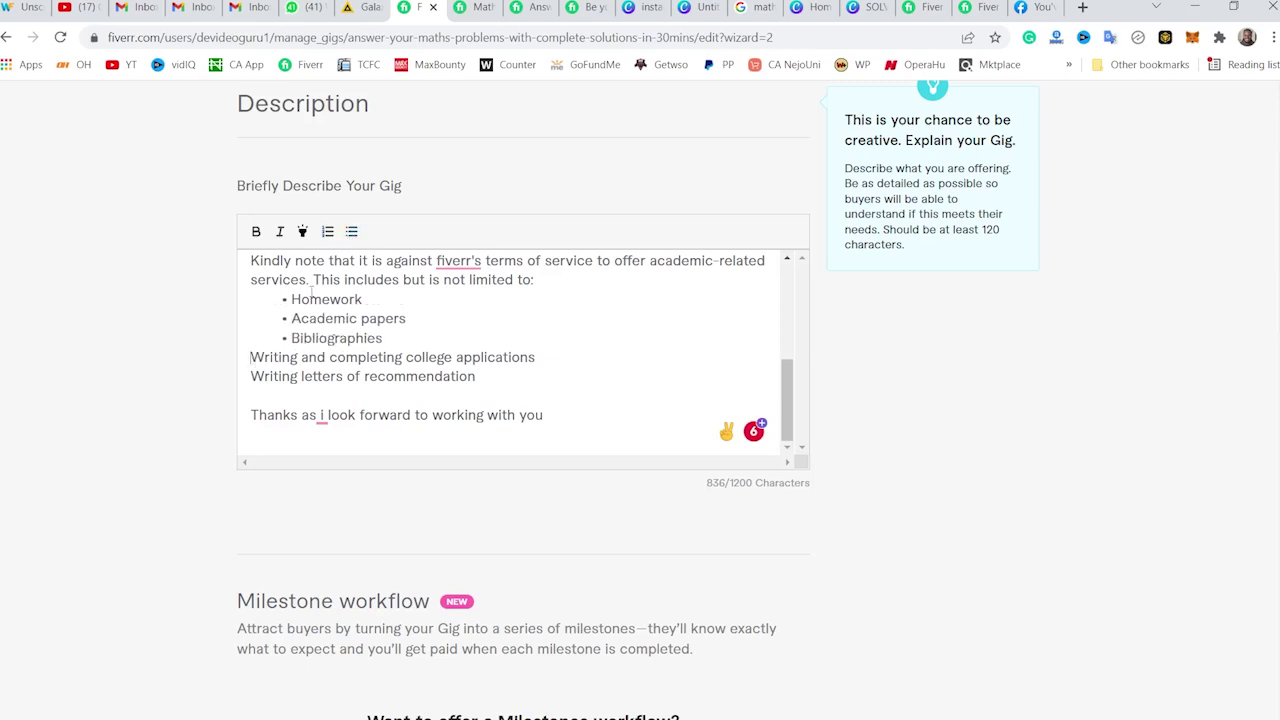
click(352, 232)
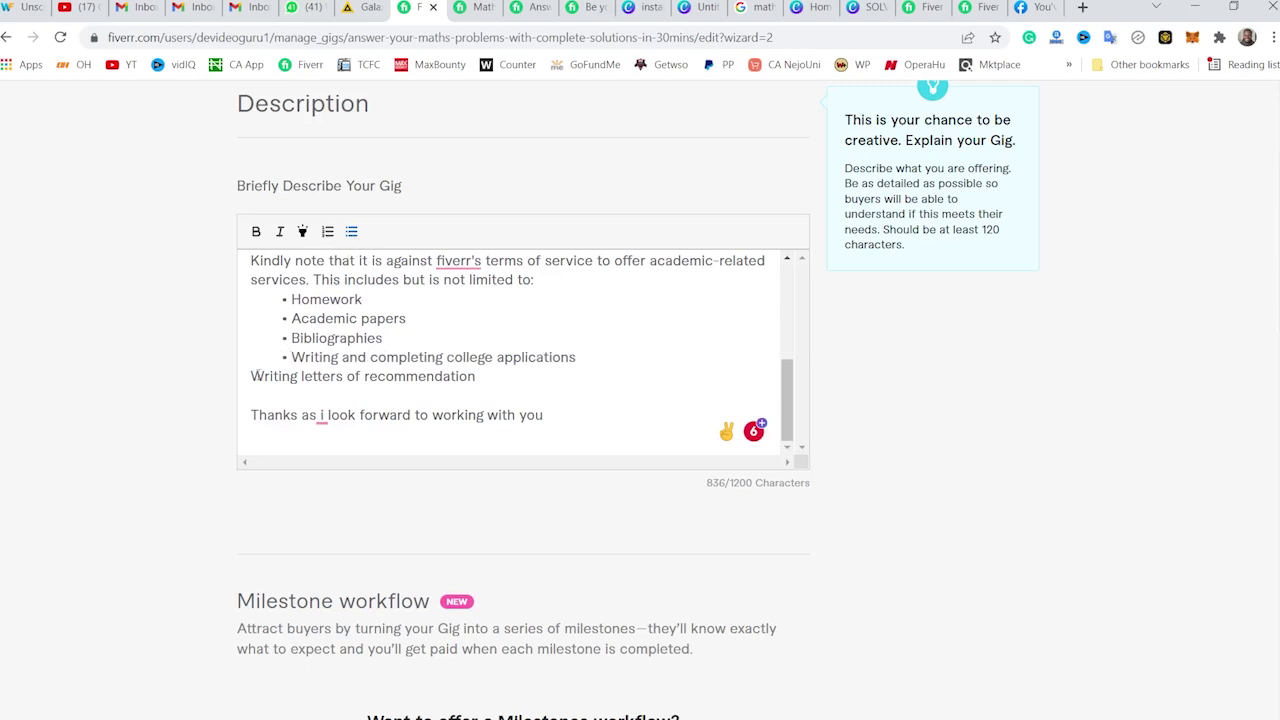
click(352, 232)
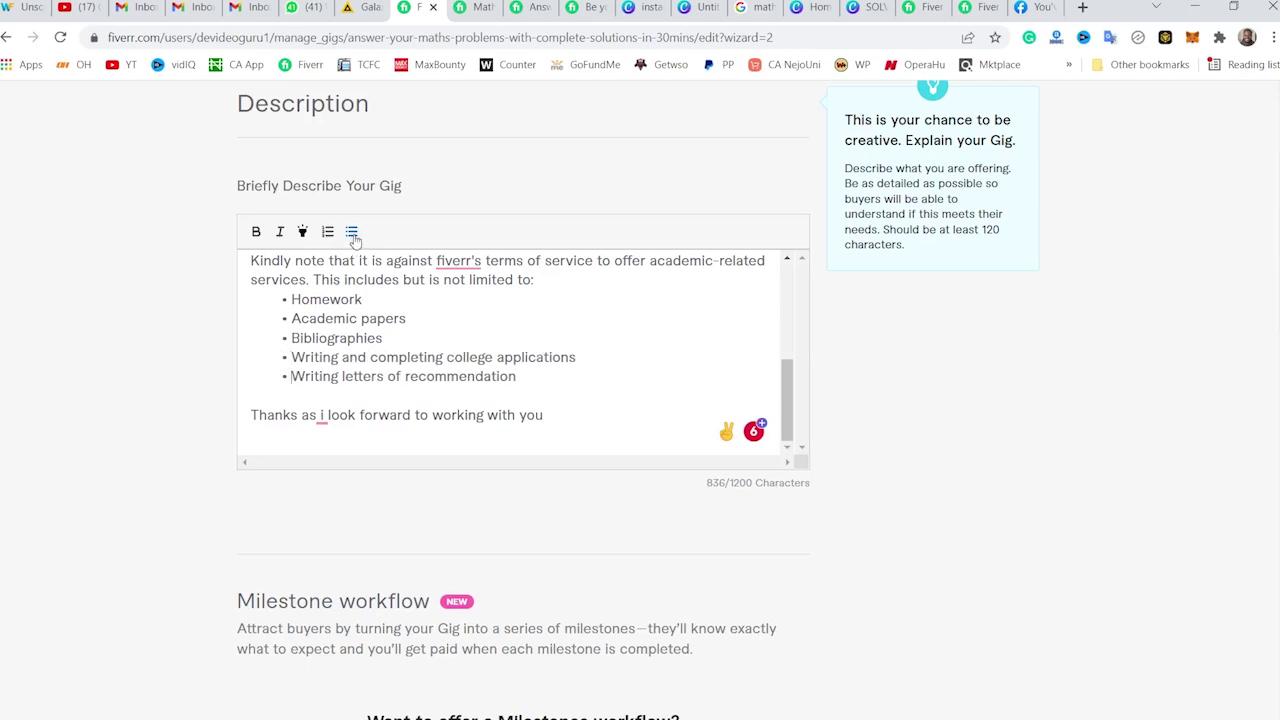
Accept the Grammarly capitalization corrections for "I" in the closing line and "Fiverr's" in the terms-of-service note
click(322, 416)
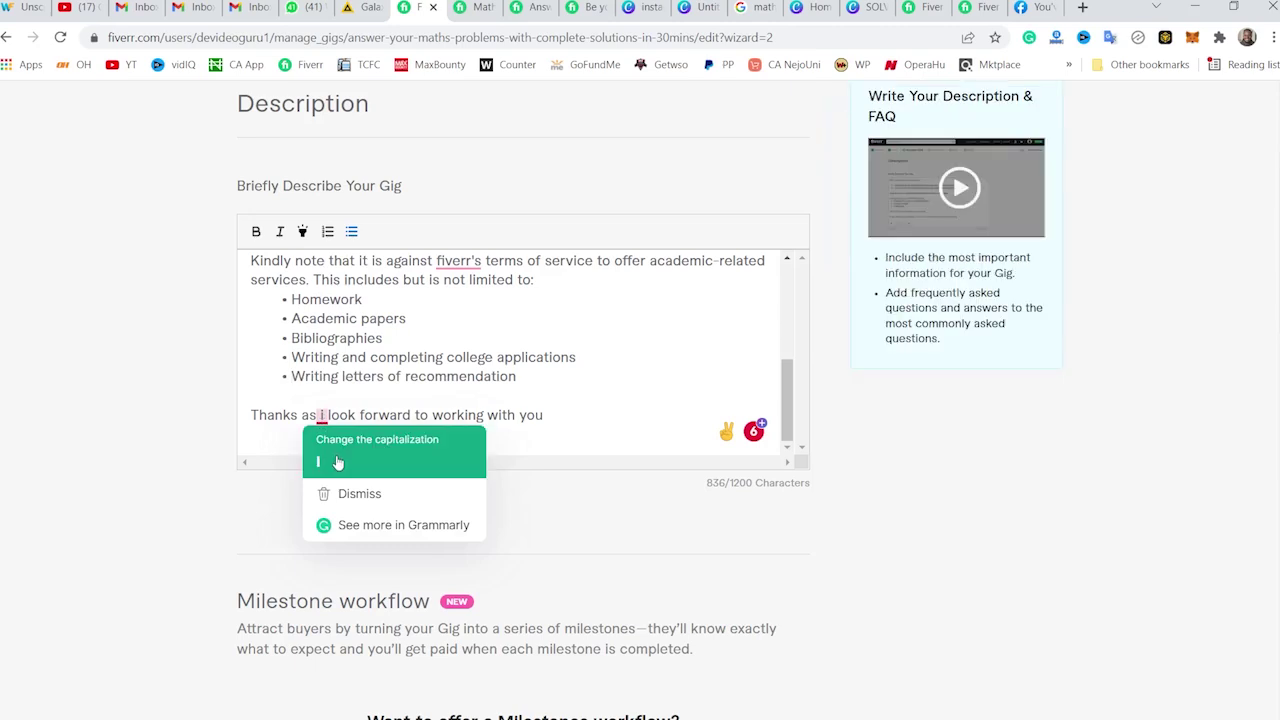
click(320, 463)
click(478, 306)
Correct the description's first two paragraphs with Grammarly: "mathematics", "switch", "maths-related" and a comma before "etc"
scroll(478, 300, up, 3)
scroll(478, 298, up, 2)
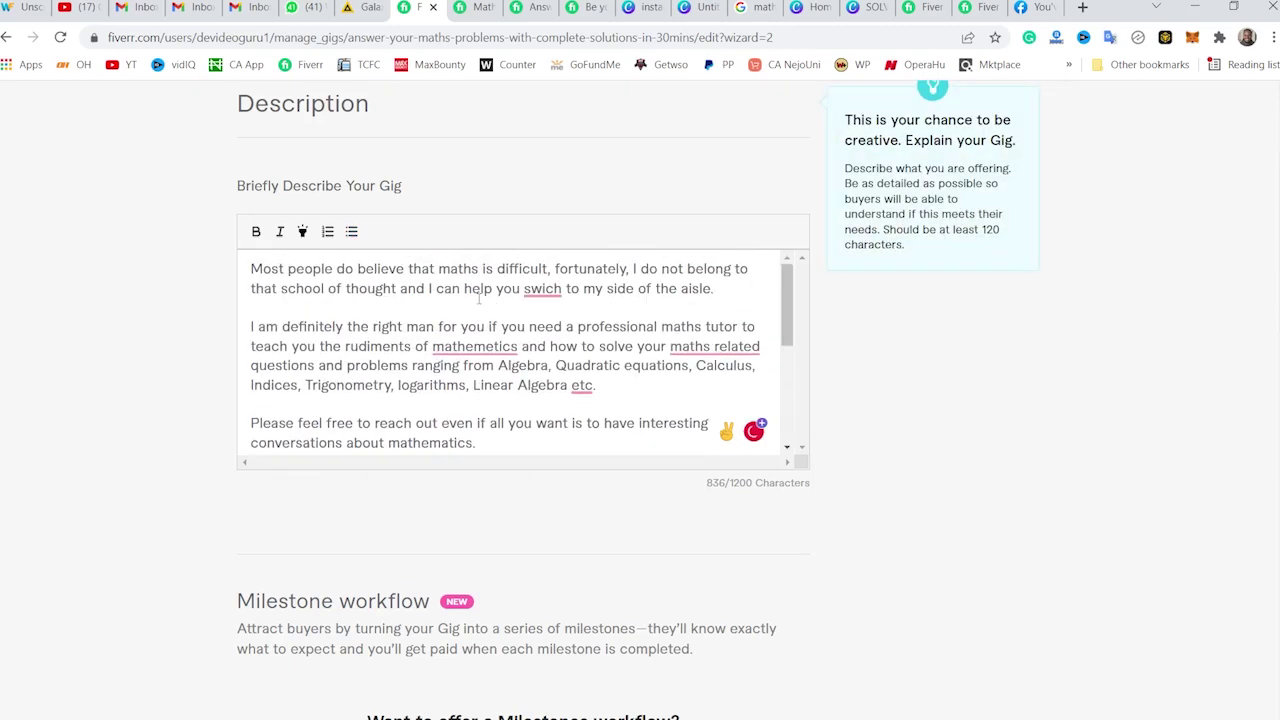
mouse_move(485, 353)
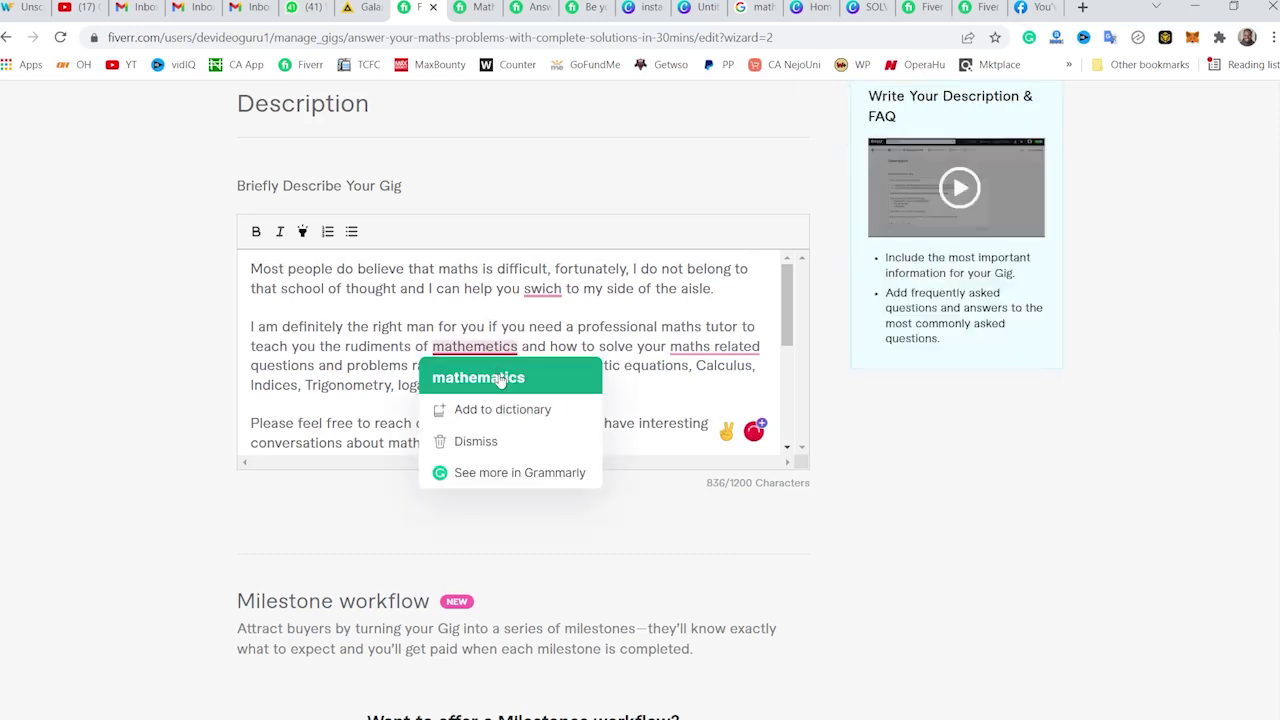
click(480, 377)
mouse_move(545, 290)
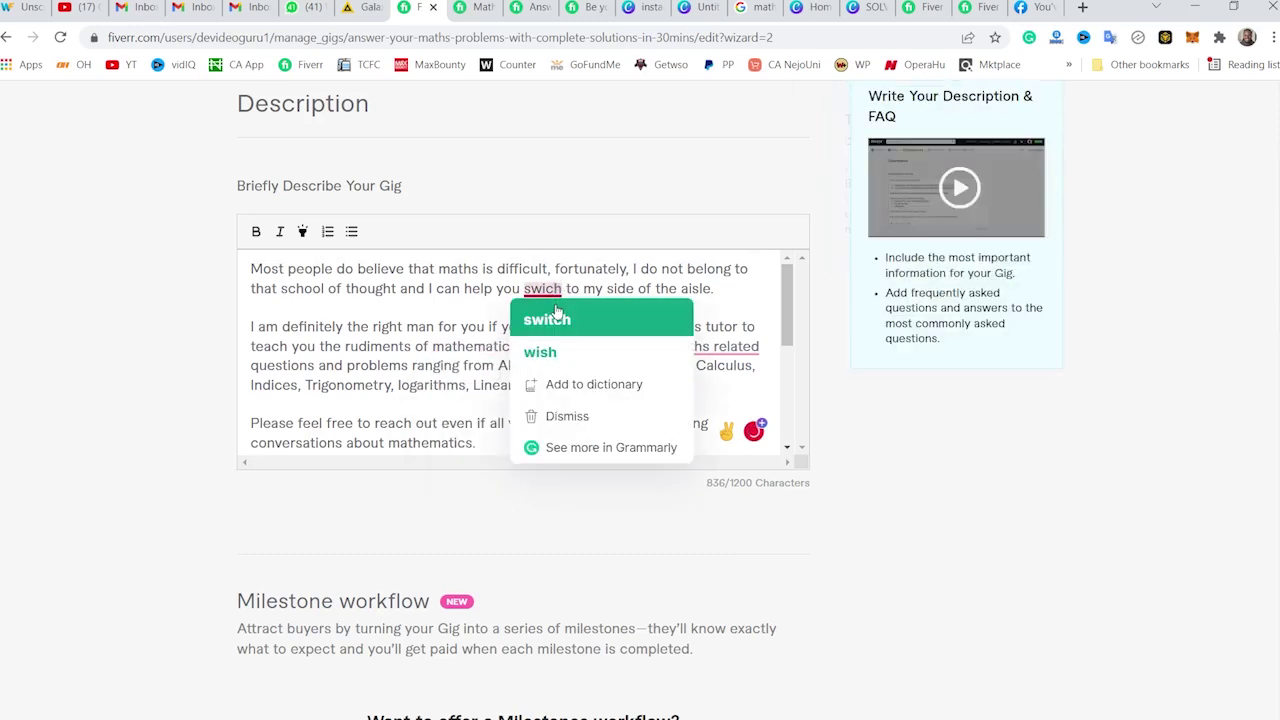
click(552, 314)
mouse_move(706, 345)
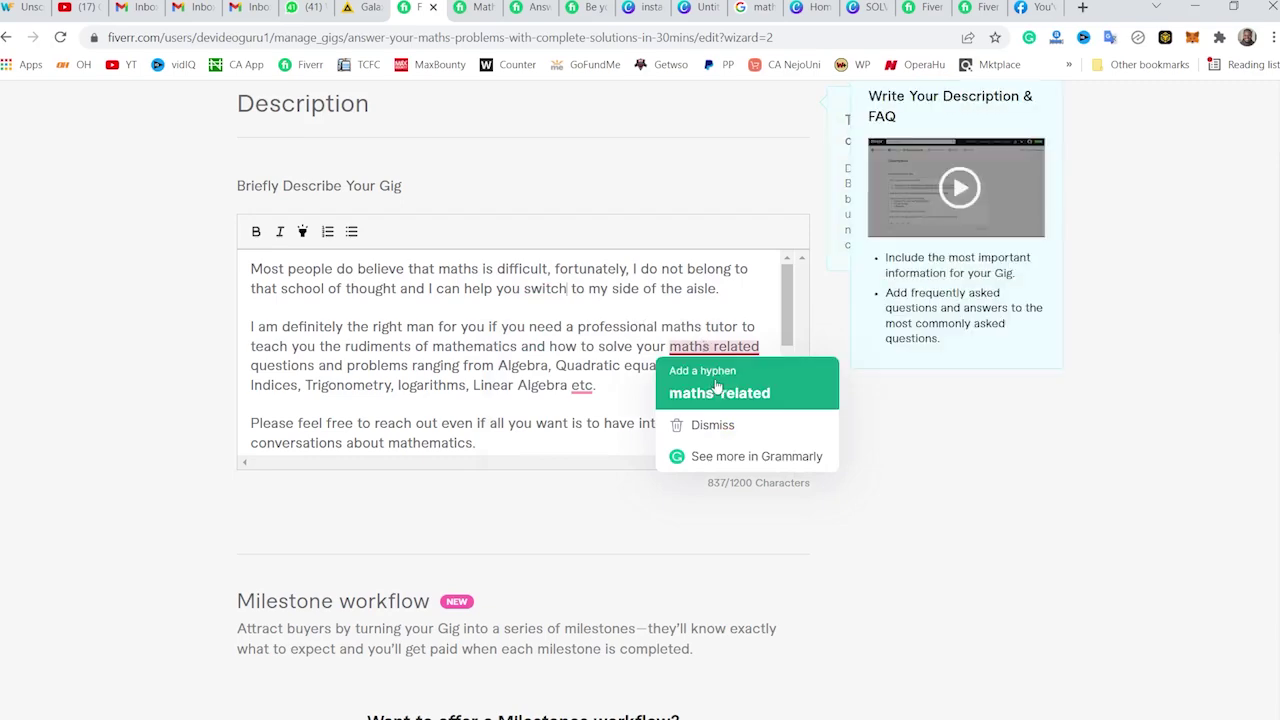
click(718, 391)
mouse_move(583, 386)
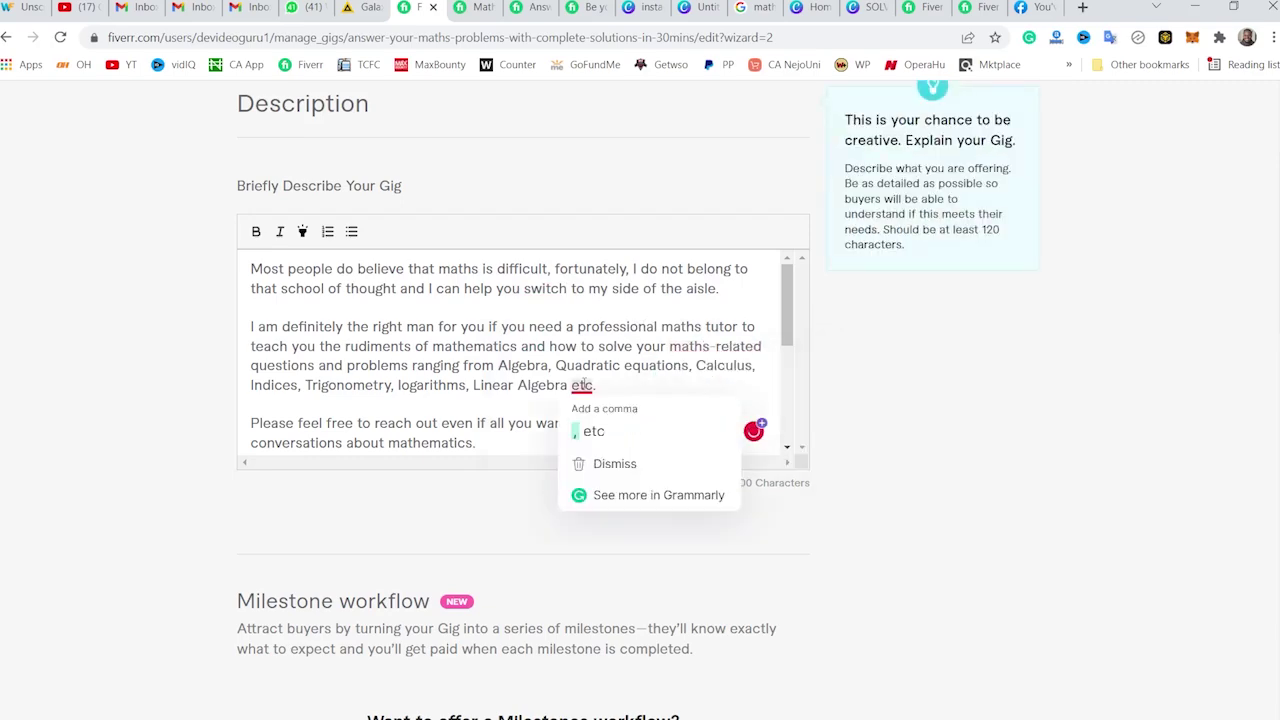
click(590, 431)
Review the corrected description, save it without milestones and continue to the gig's buyer requirements
scroll(586, 420, up, 1)
scroll(586, 418, down, 7)
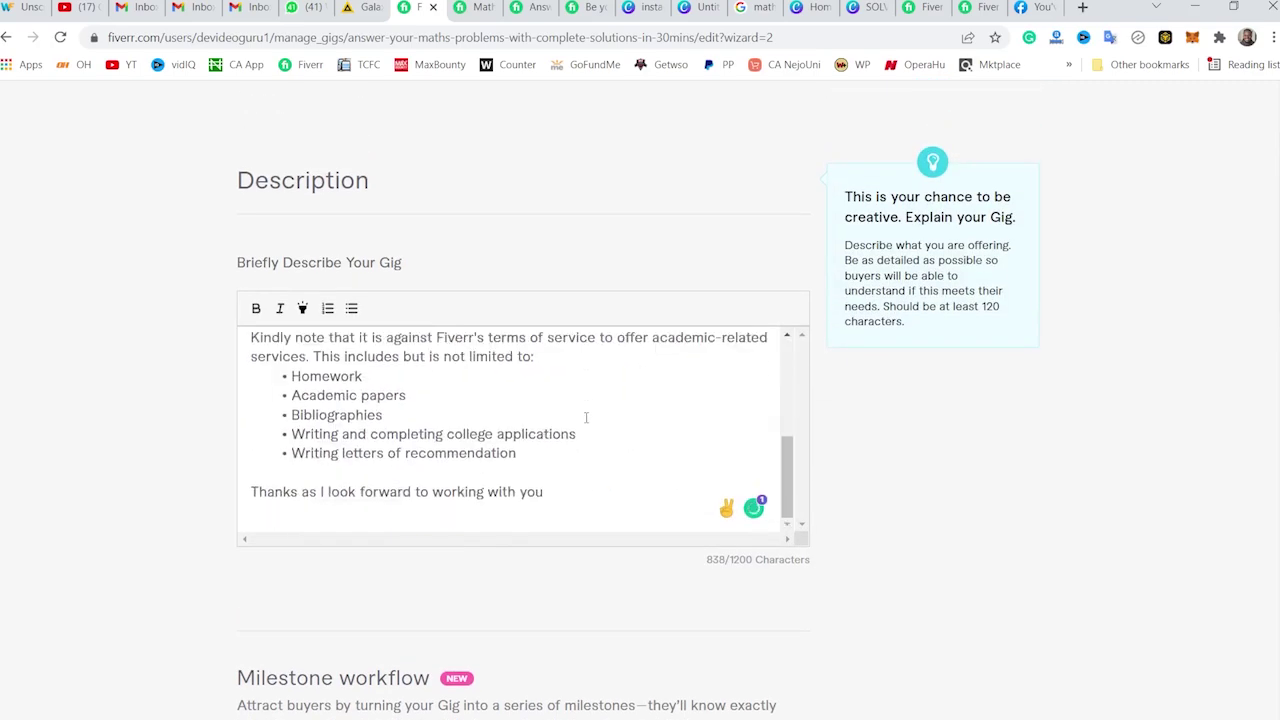
scroll(820, 345, down, 5)
scroll(820, 345, down, 2)
click(747, 320)
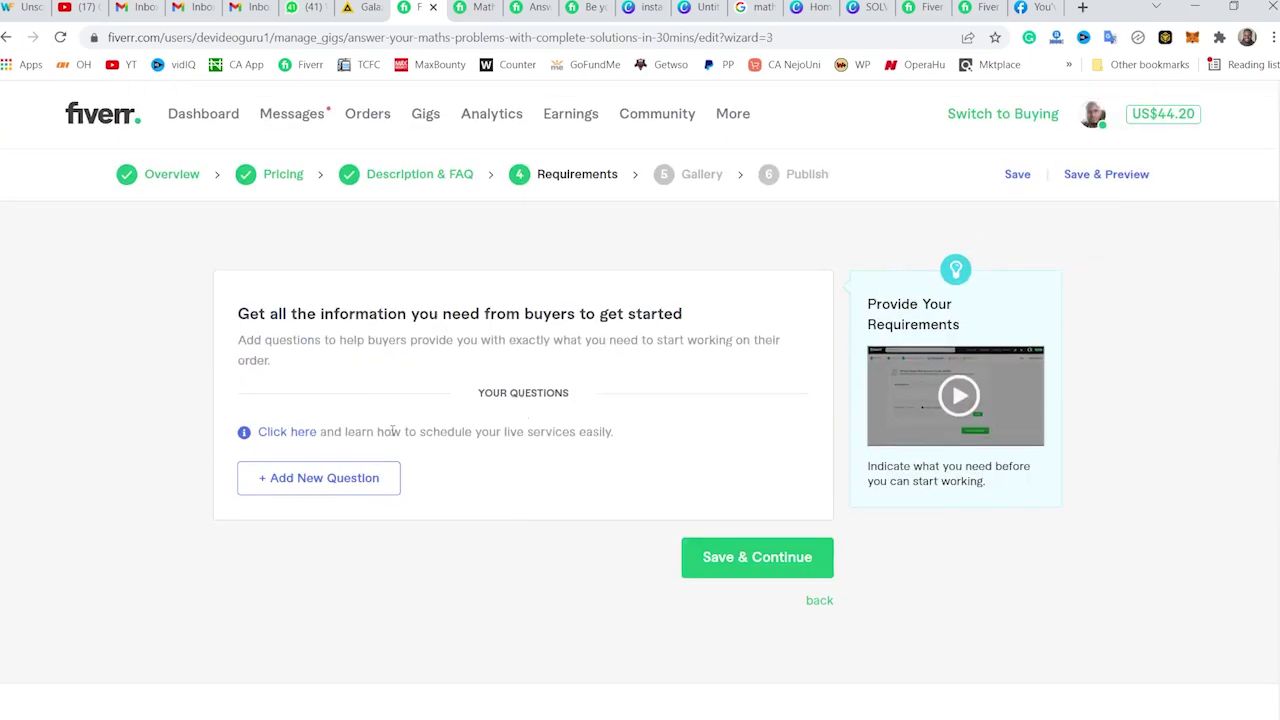
Add the required free-text buyer question "add your question here", save the requirements and continue to the gallery
click(338, 478)
click(466, 532)
text(add your)
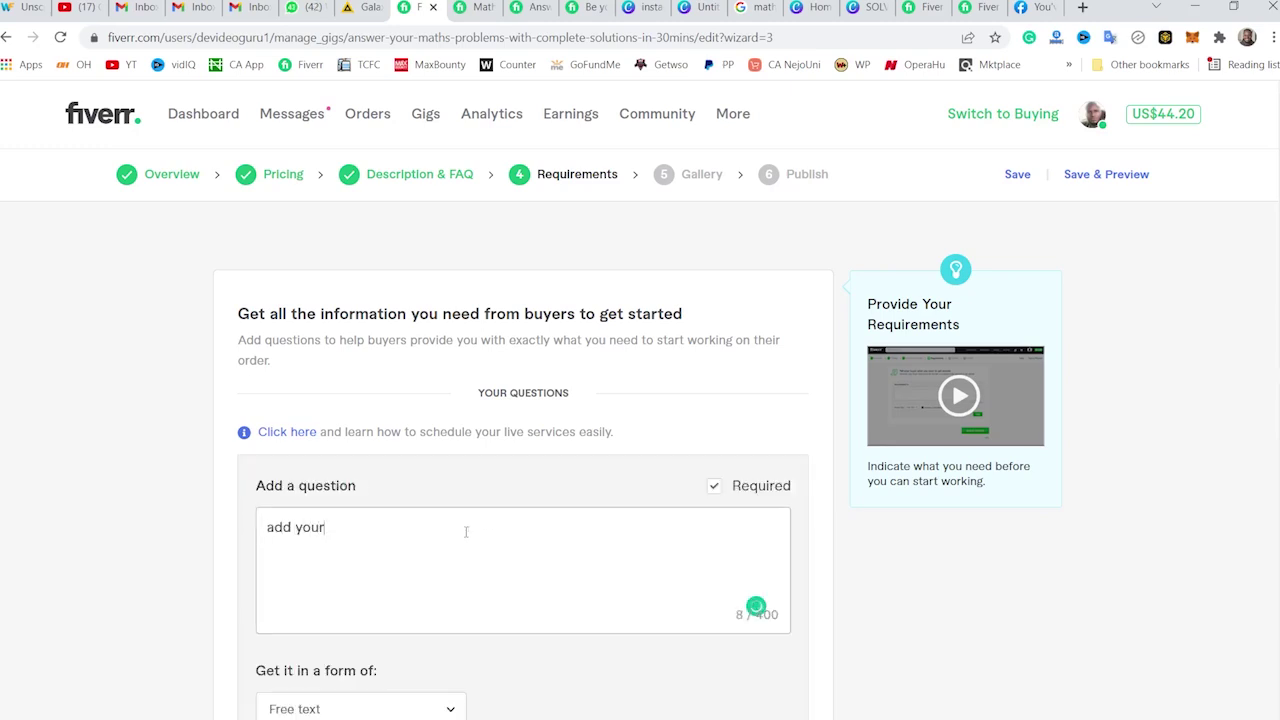
text( question here)
scroll(466, 532, down, 4)
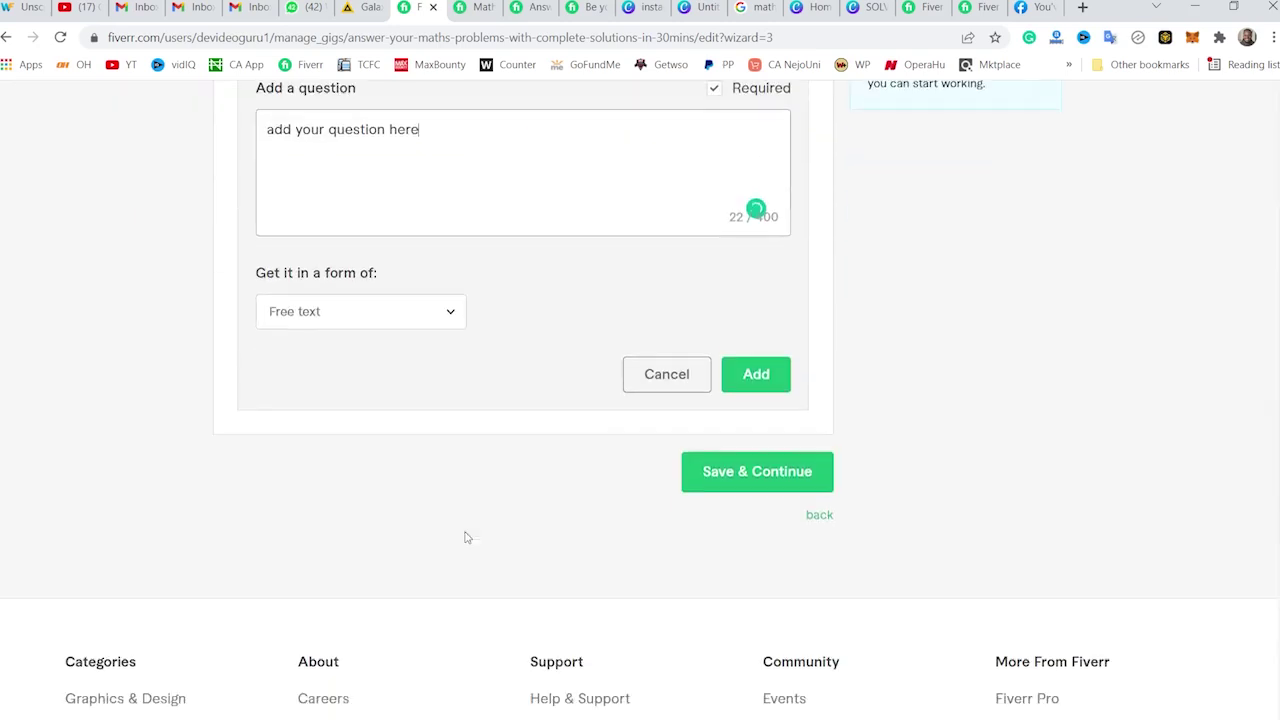
click(759, 378)
click(758, 256)
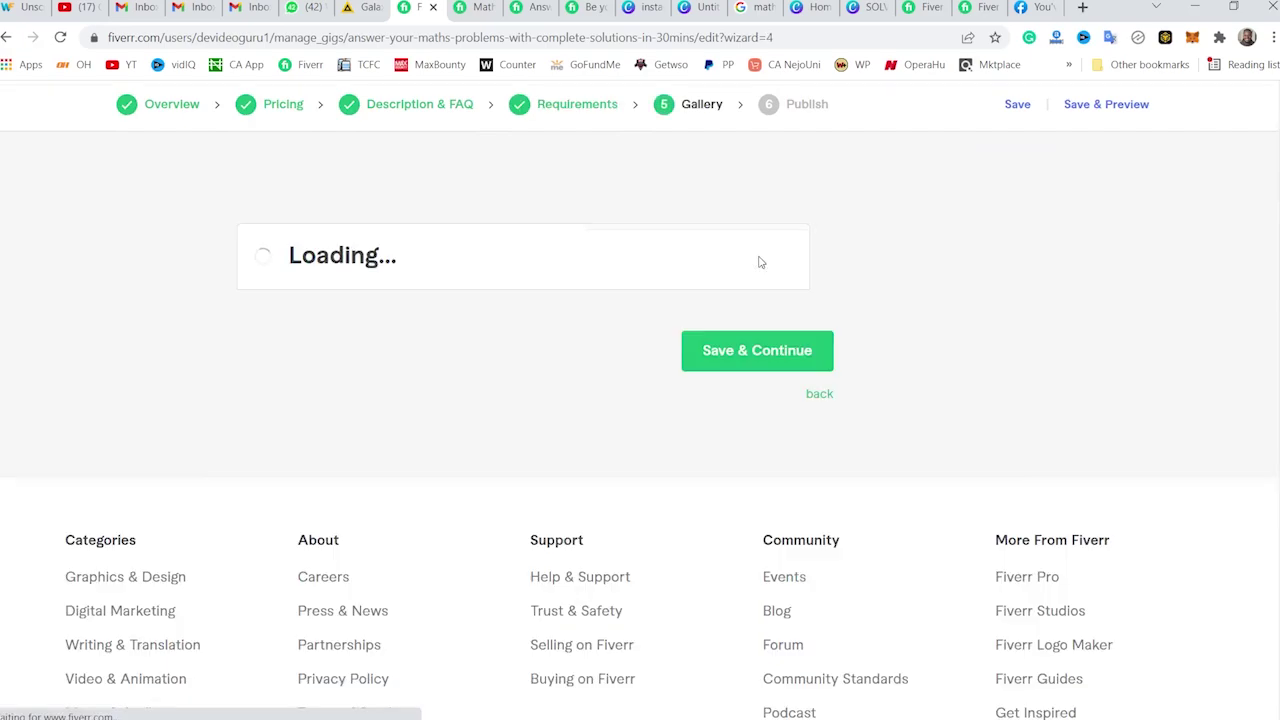
Examine the gallery upload options and compare the gallery media on the math tutor and math problem solver gigs
scroll(760, 263, down, 3)
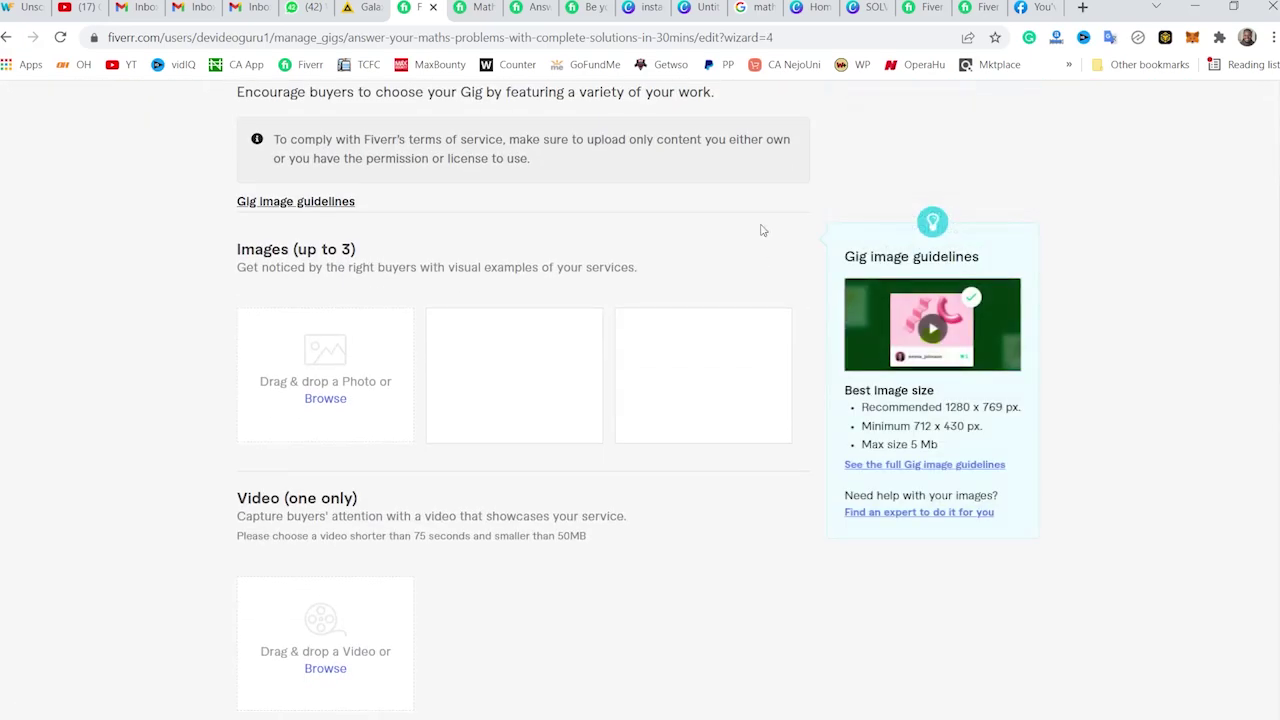
click(478, 8)
scroll(608, 250, up, 6)
scroll(605, 280, up, 3)
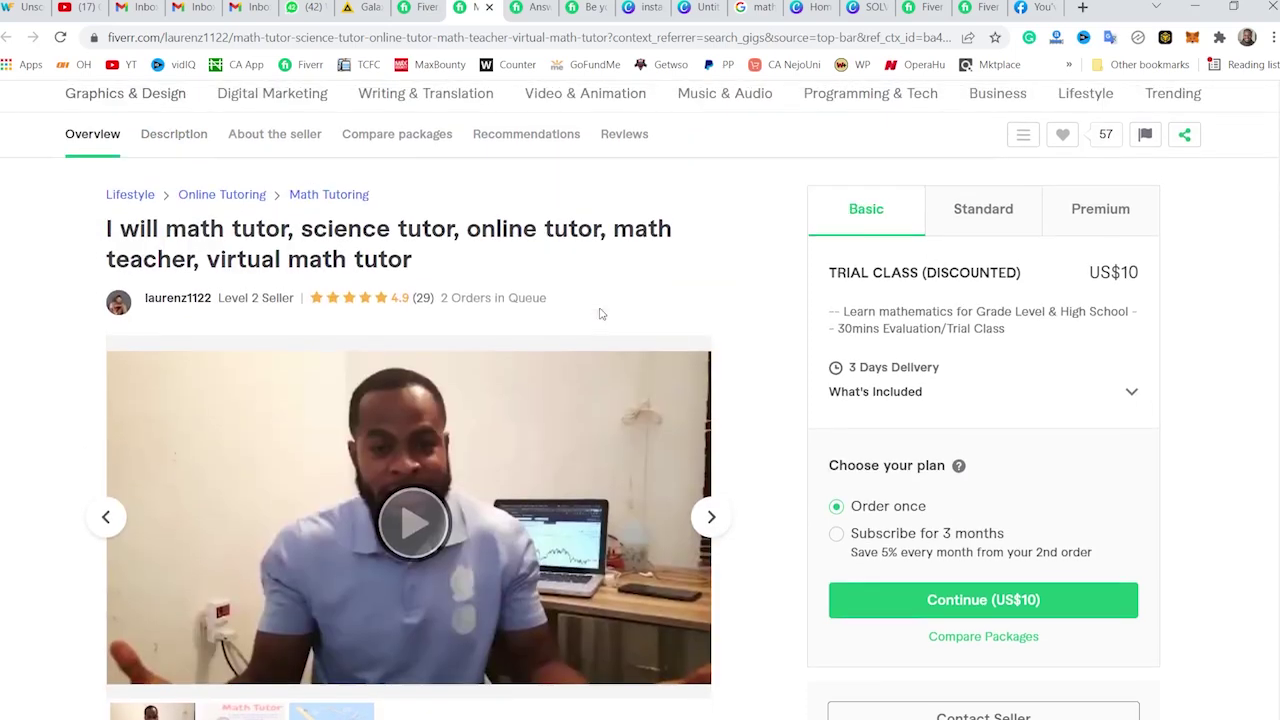
click(530, 8)
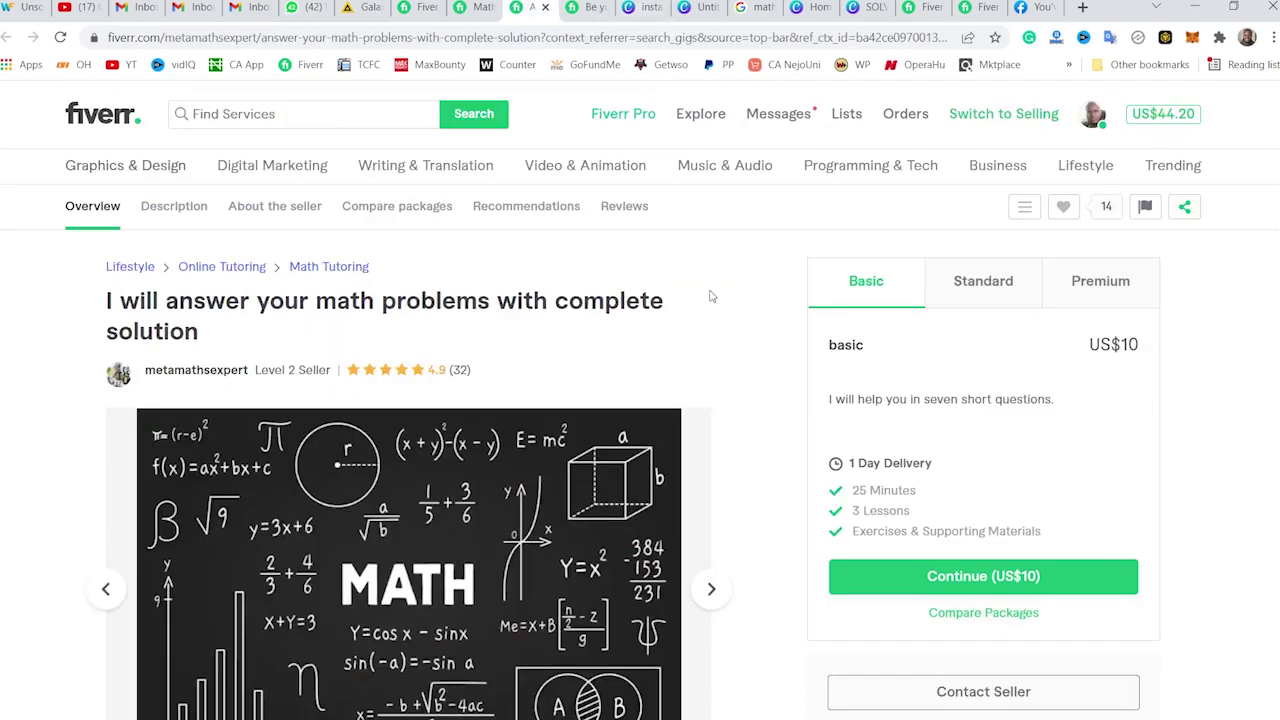
scroll(731, 378, down, 1)
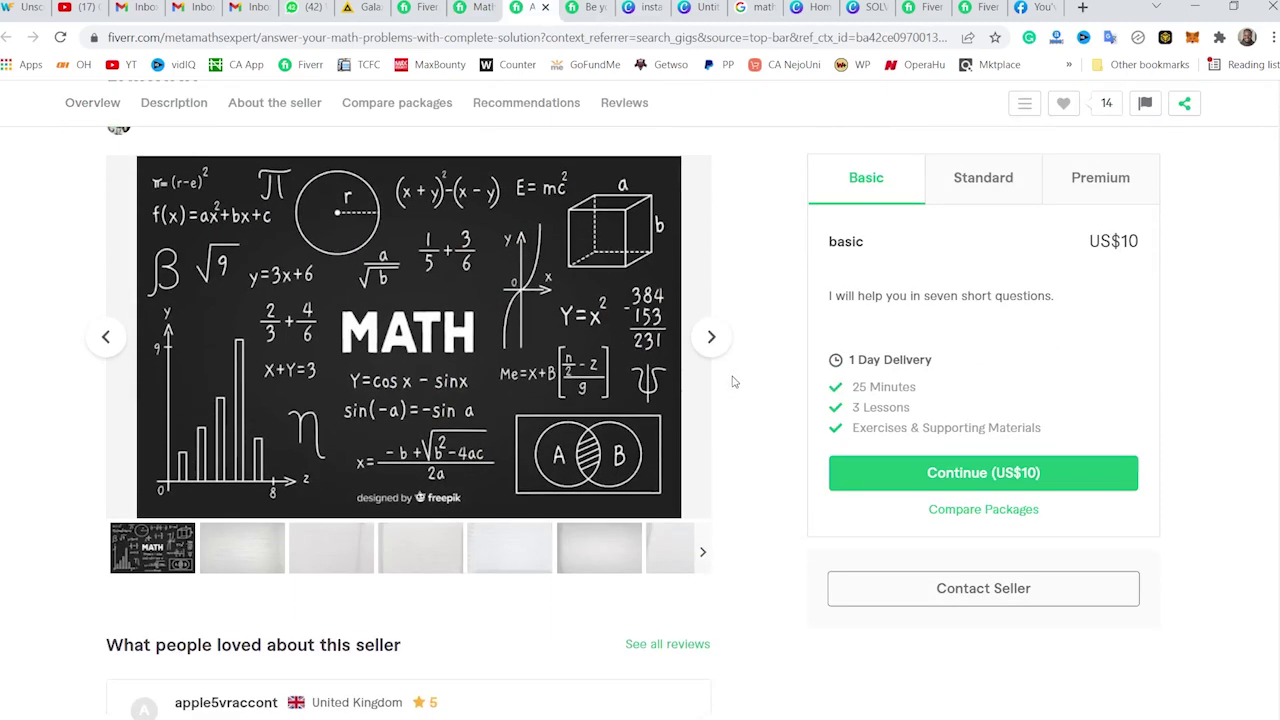
click(472, 8)
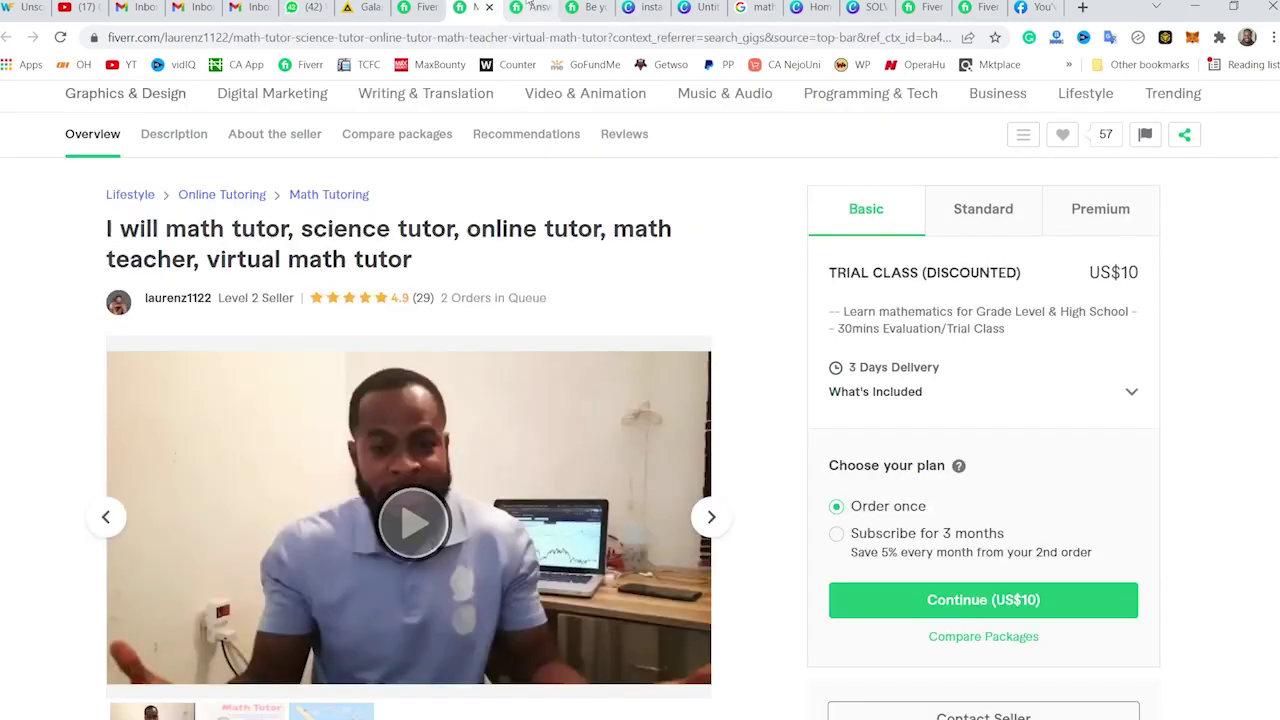
click(530, 7)
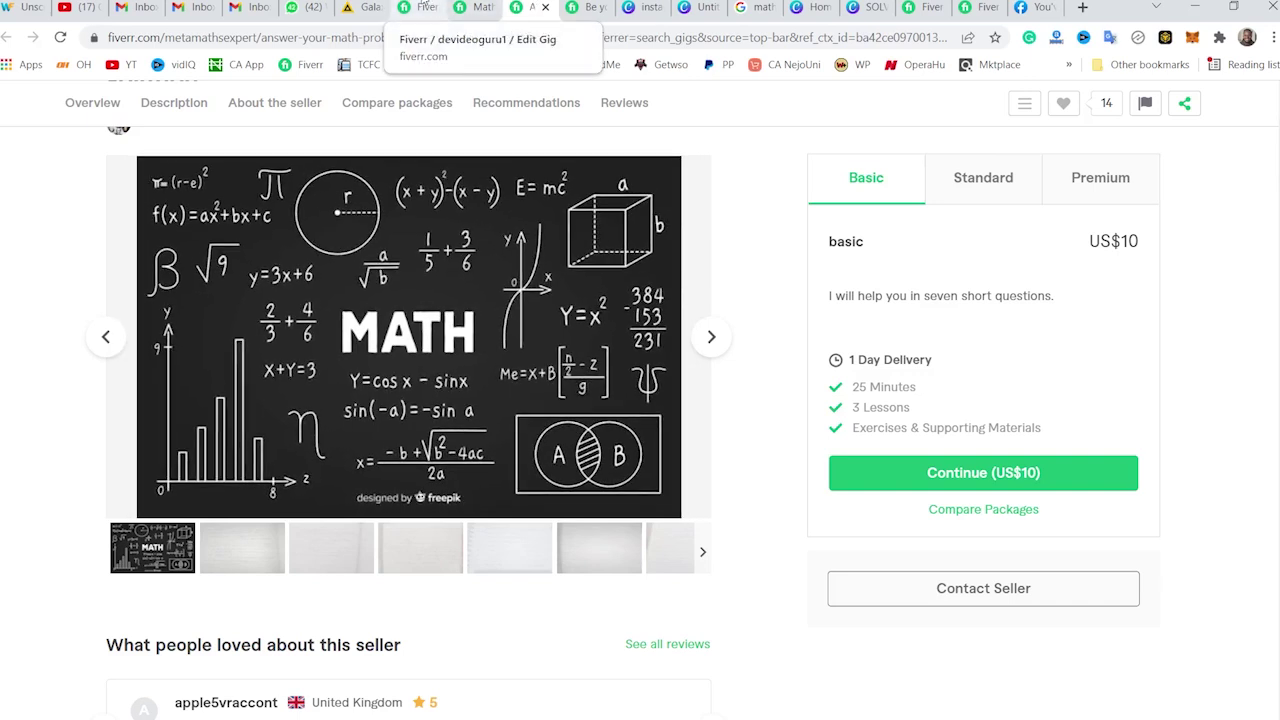
Upload "SOLVE ALL YOUR MATHS PROBLEMS IN 30 MINS" from Downloads as the gig's first image, and save the gallery
click(425, 7)
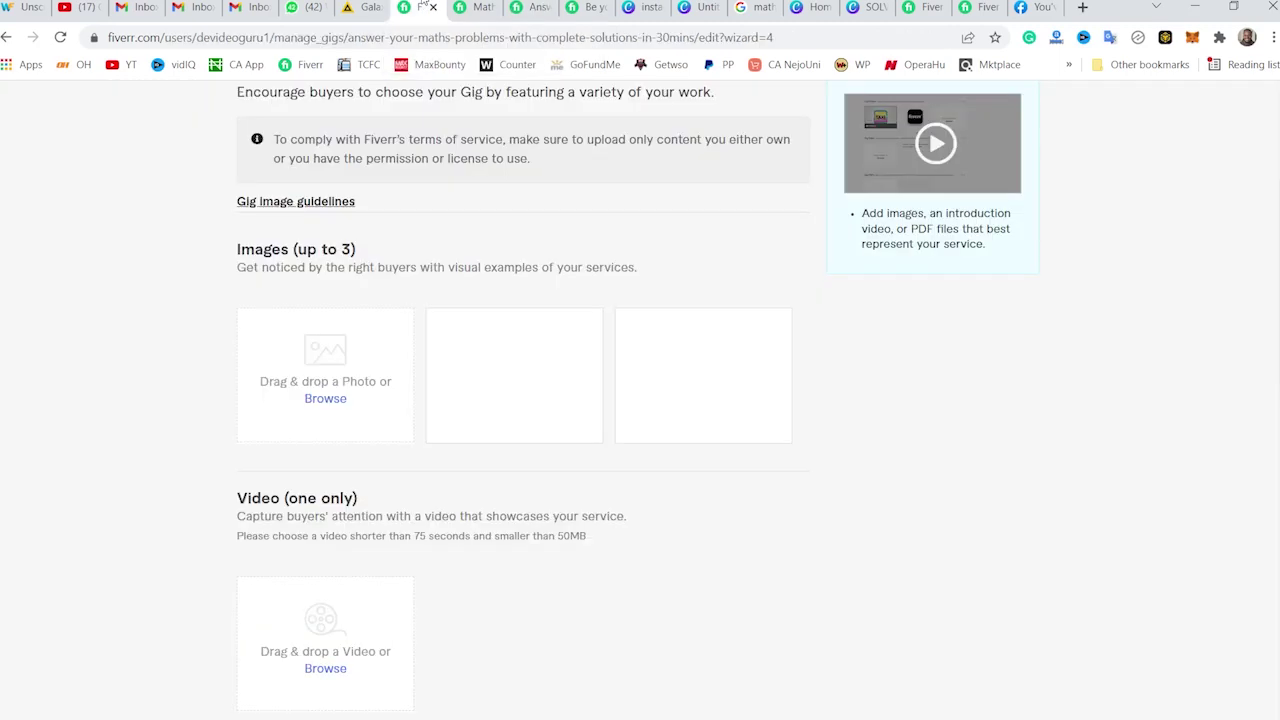
click(328, 399)
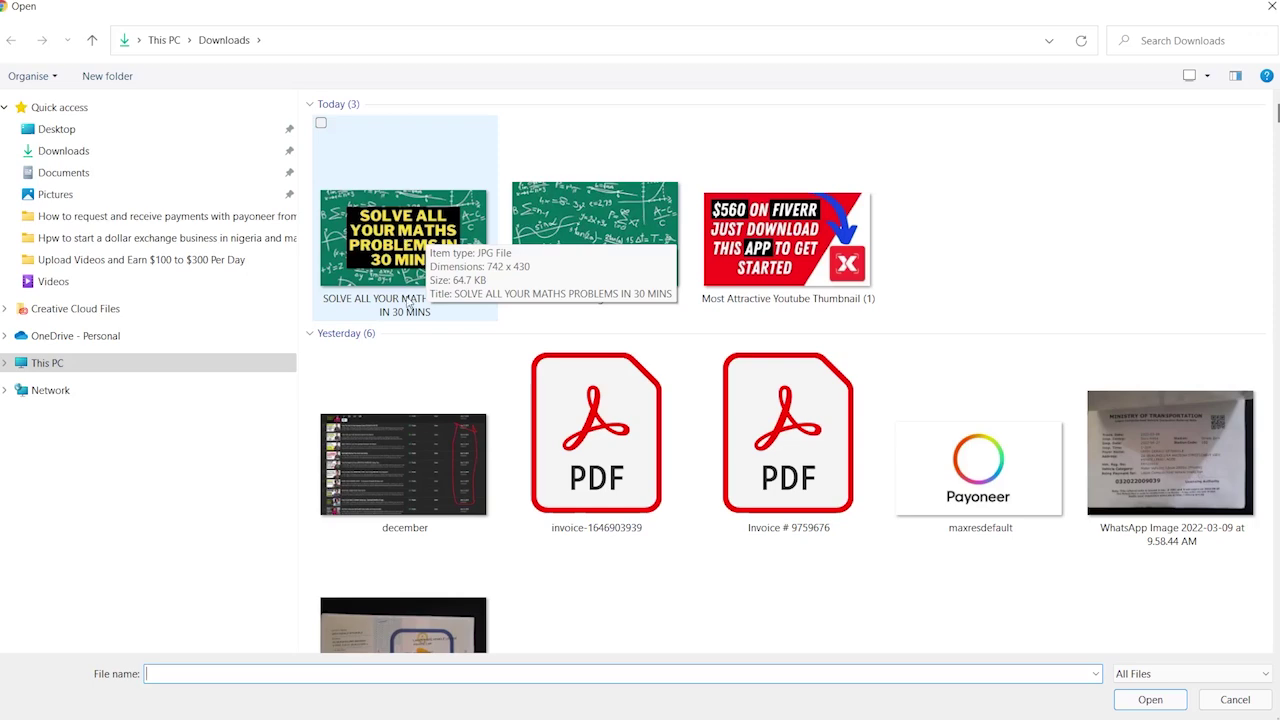
double_click(415, 247)
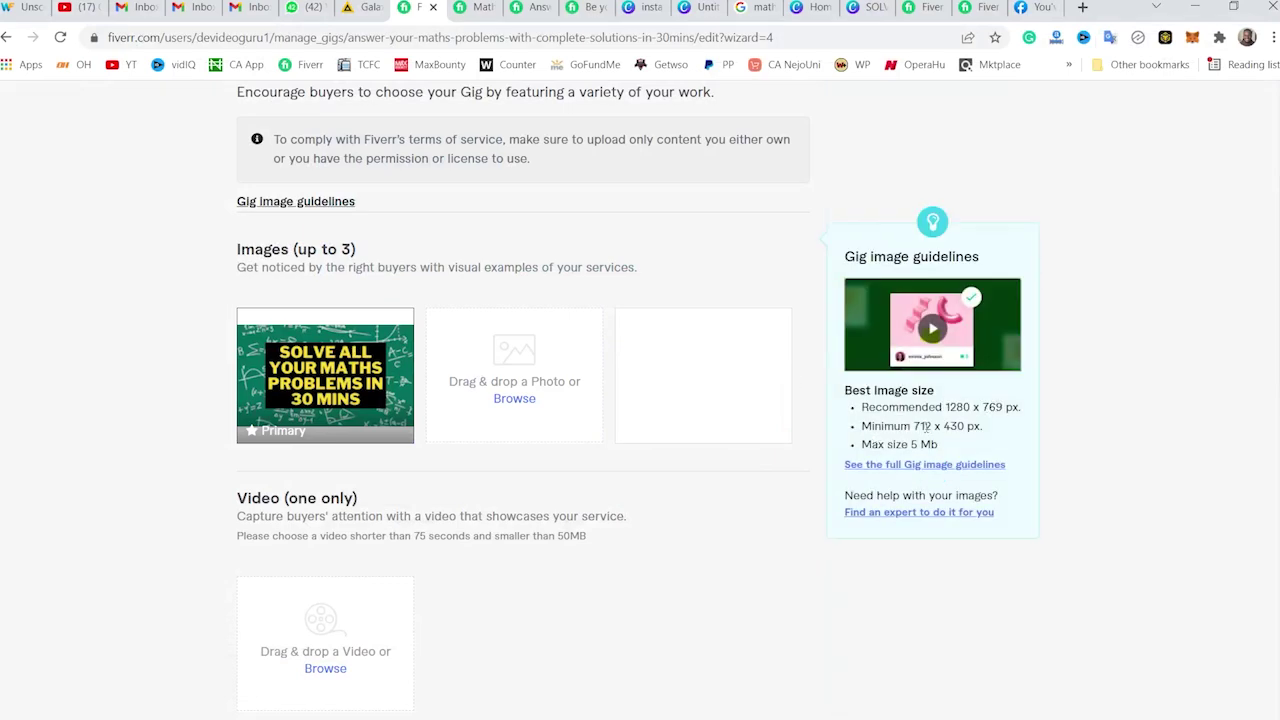
scroll(789, 434, down, 5)
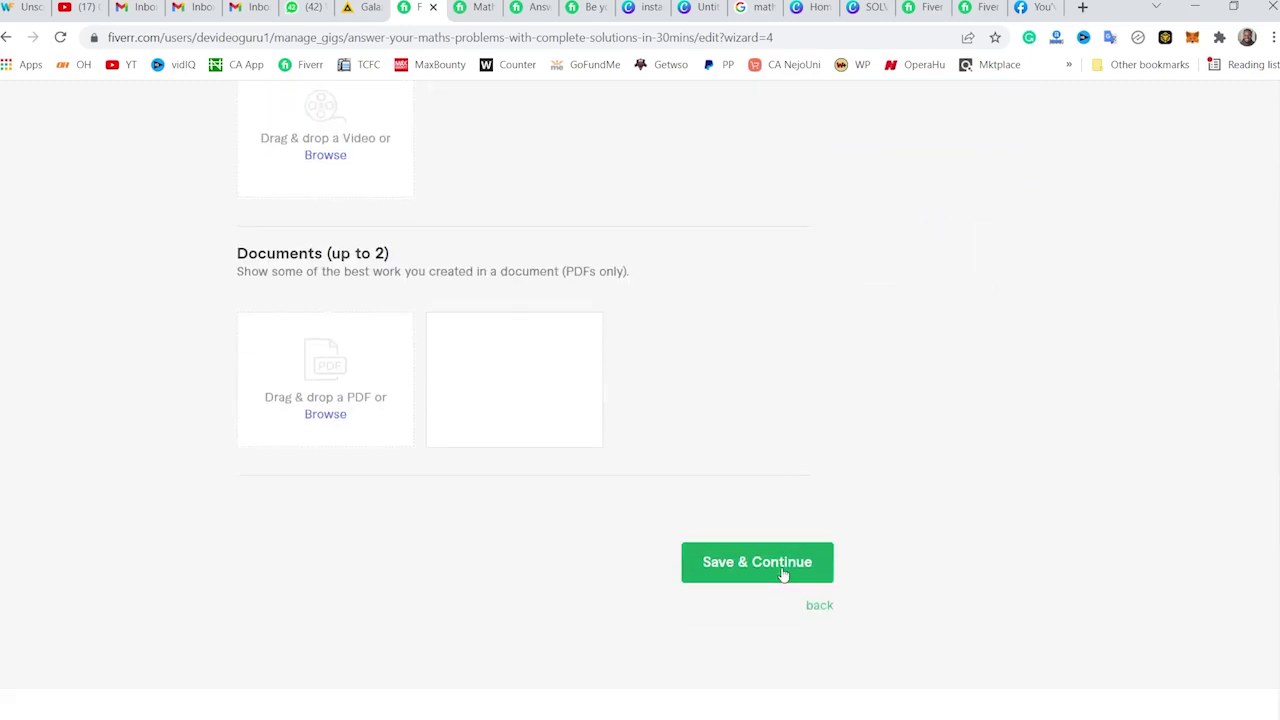
click(765, 572)
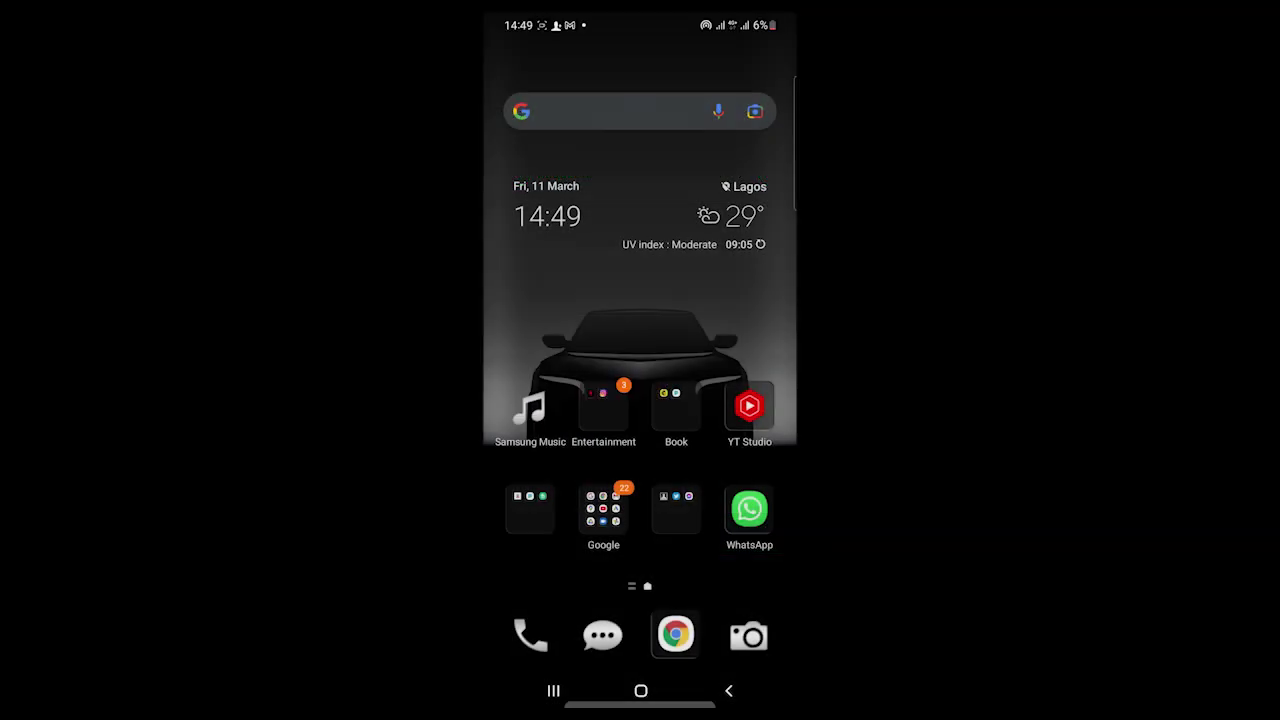
Switch to the Play Store on the phone and search for "gauthmath"
drag(728, 540, 738, 270)
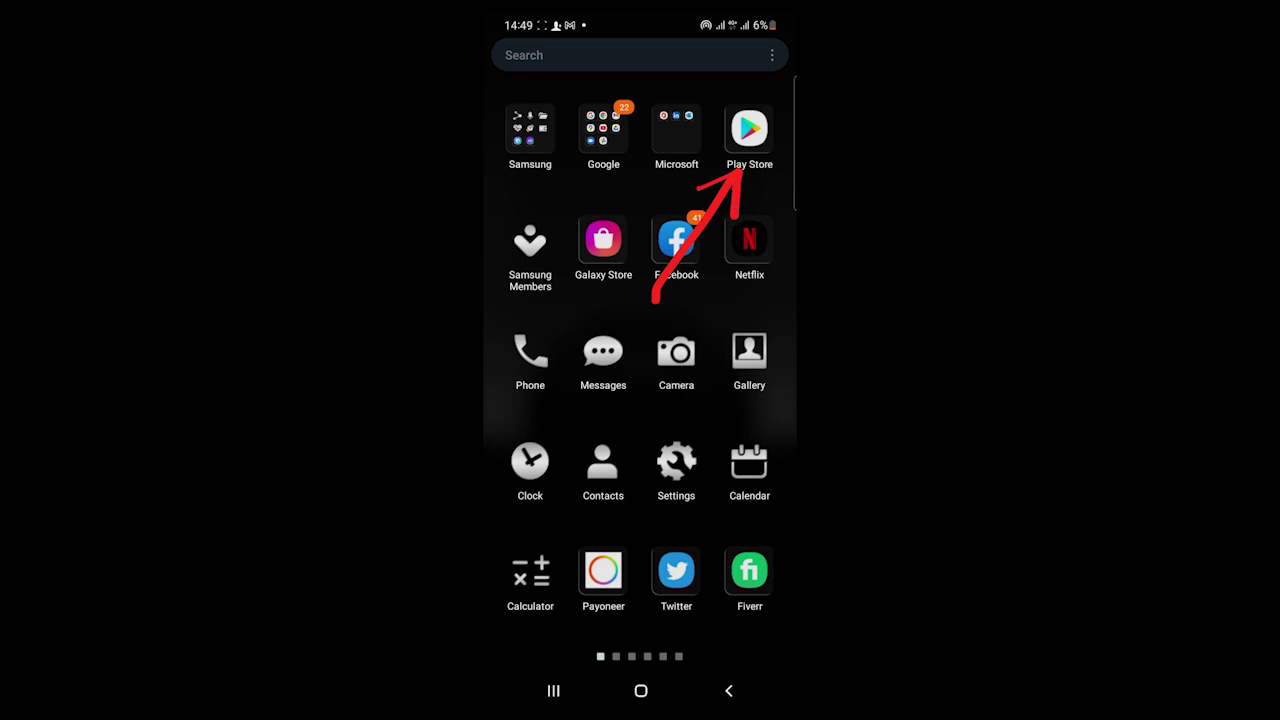
click(671, 65)
click(749, 135)
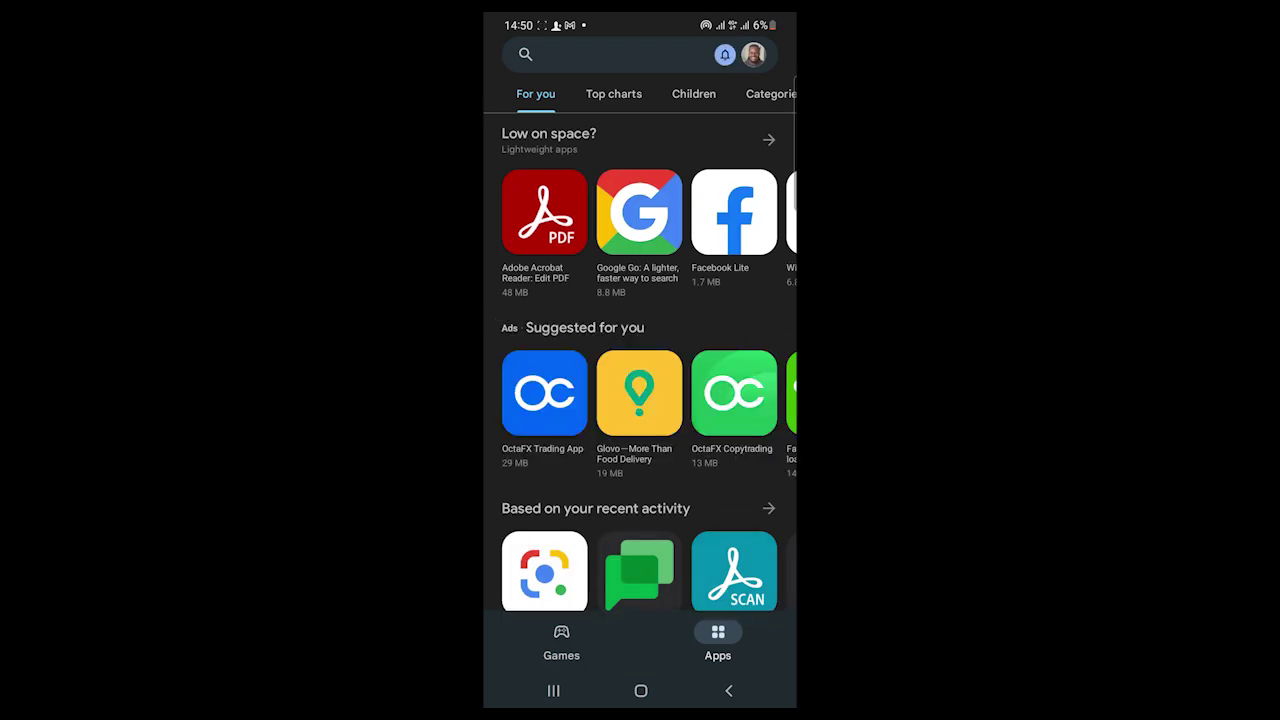
click(559, 54)
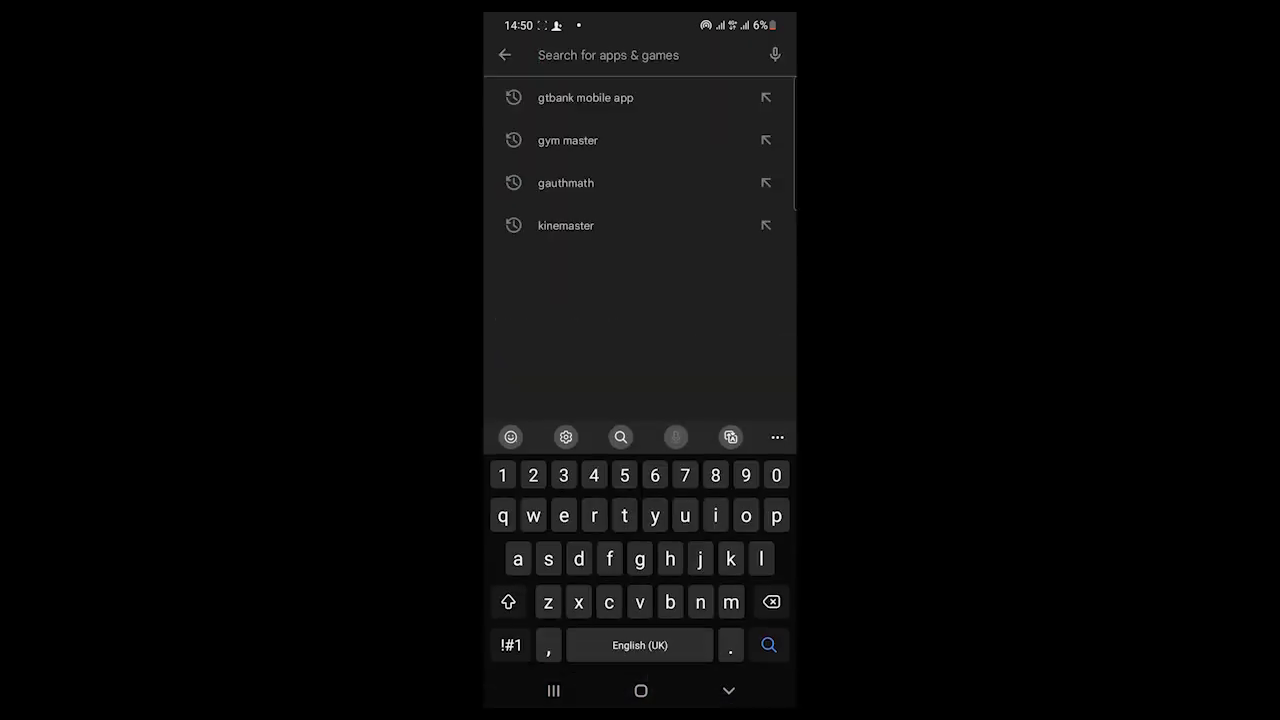
click(619, 187)
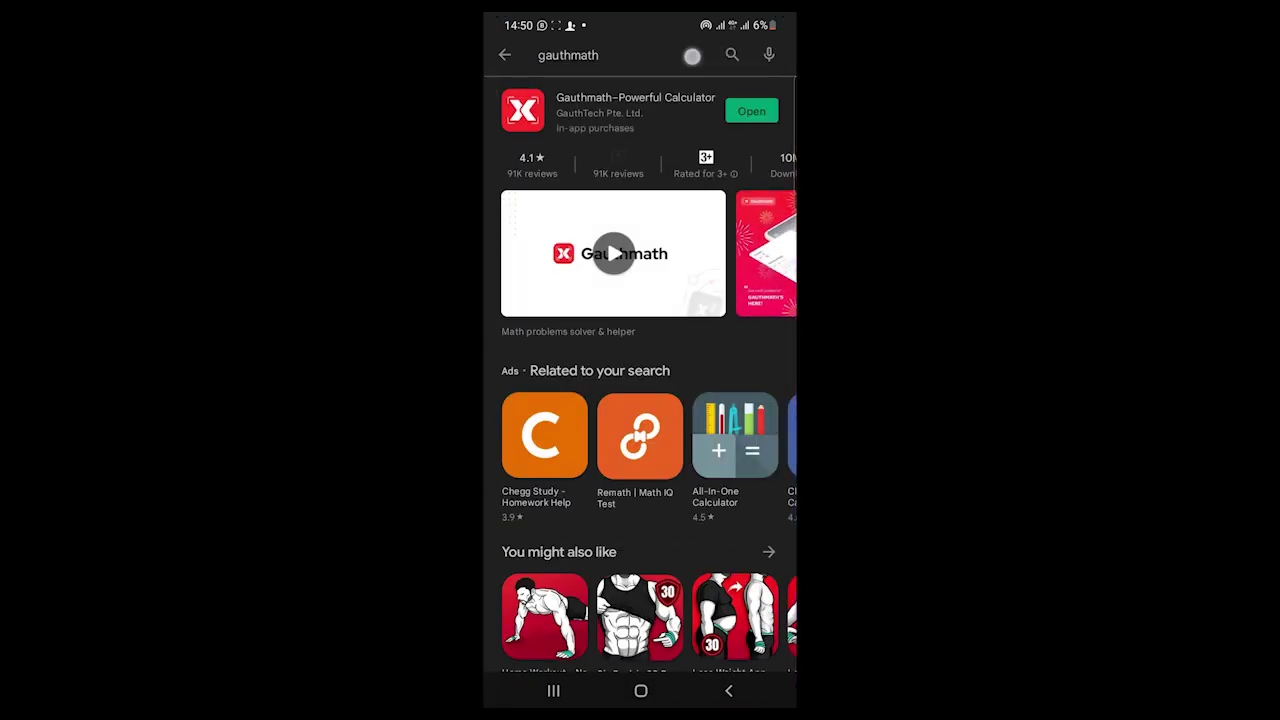
Open the Gauthmath app from its store listing and photograph the handwritten square root of 64 problem
mouse_move(661, 164)
mouse_down()
mouse_move(729, 120)
mouse_move(710, 166)
mouse_up()
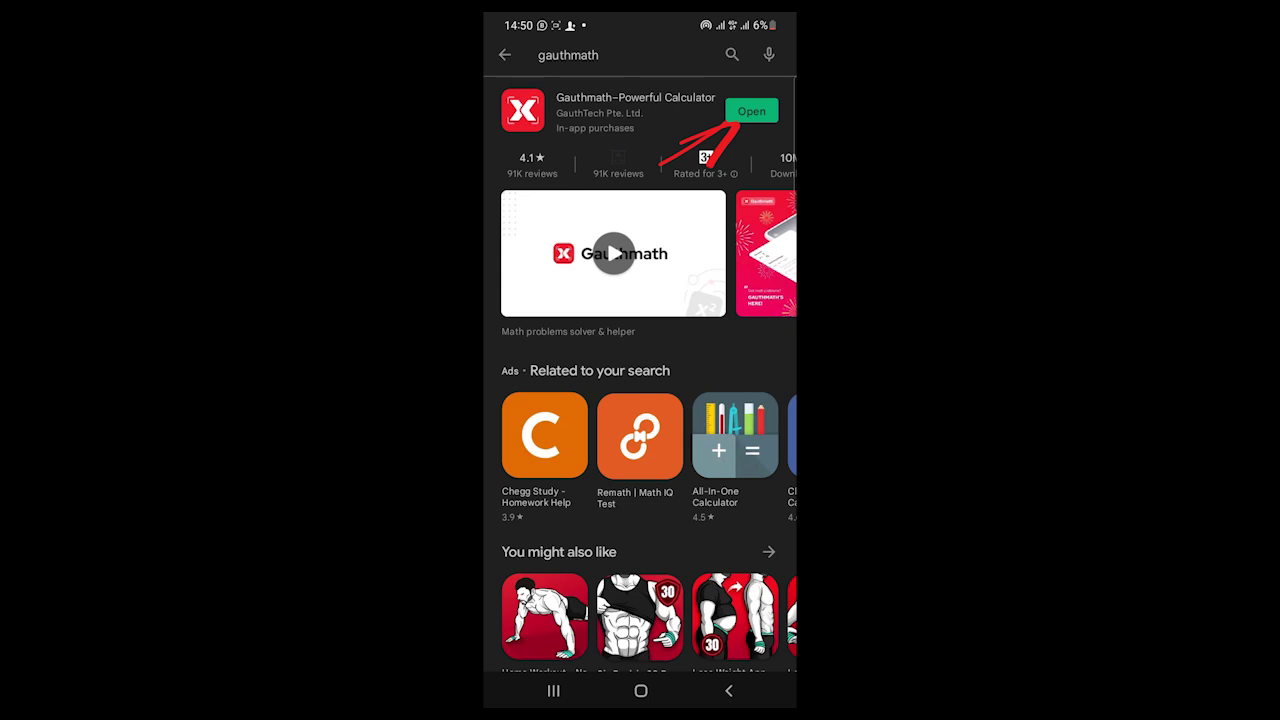
click(752, 111)
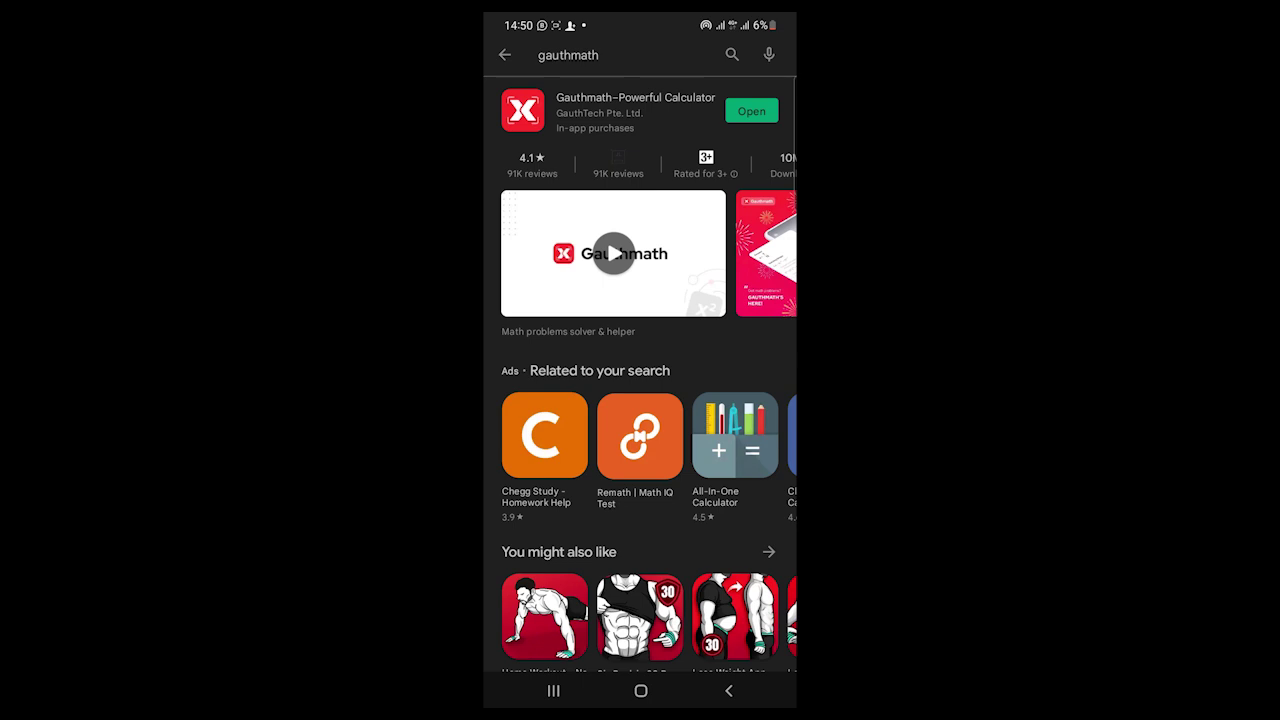
click(751, 111)
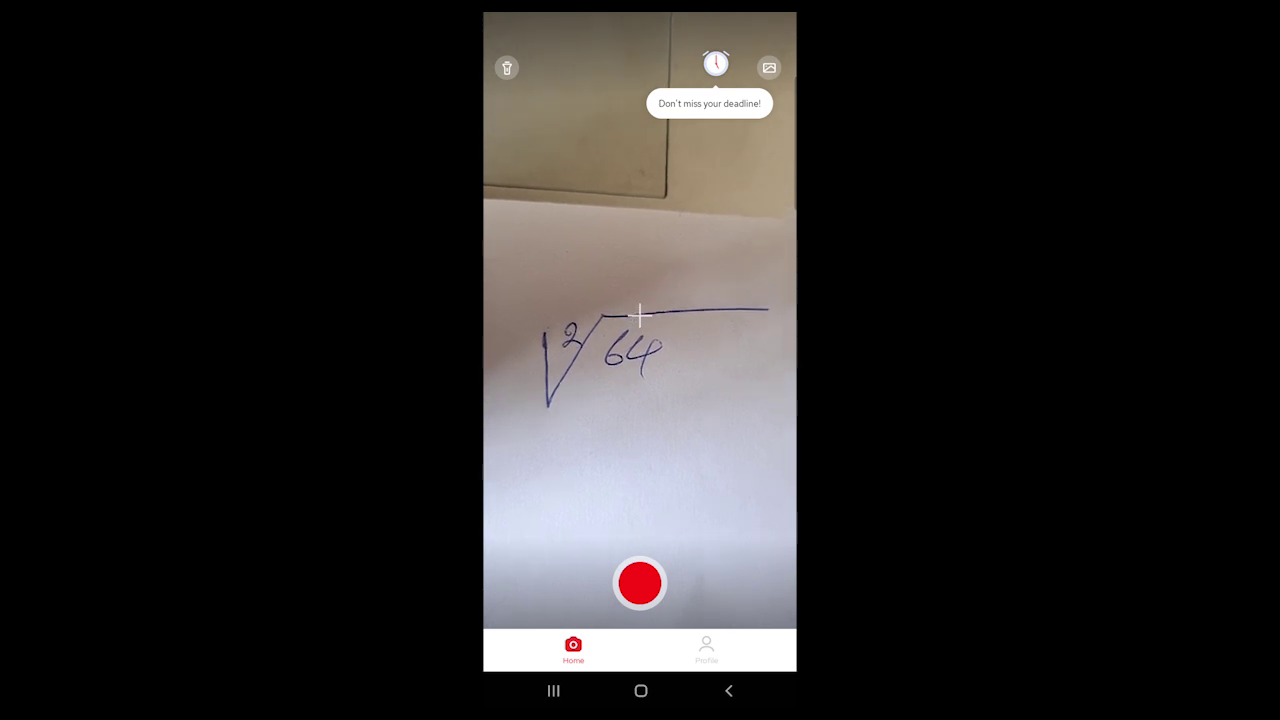
click(640, 583)
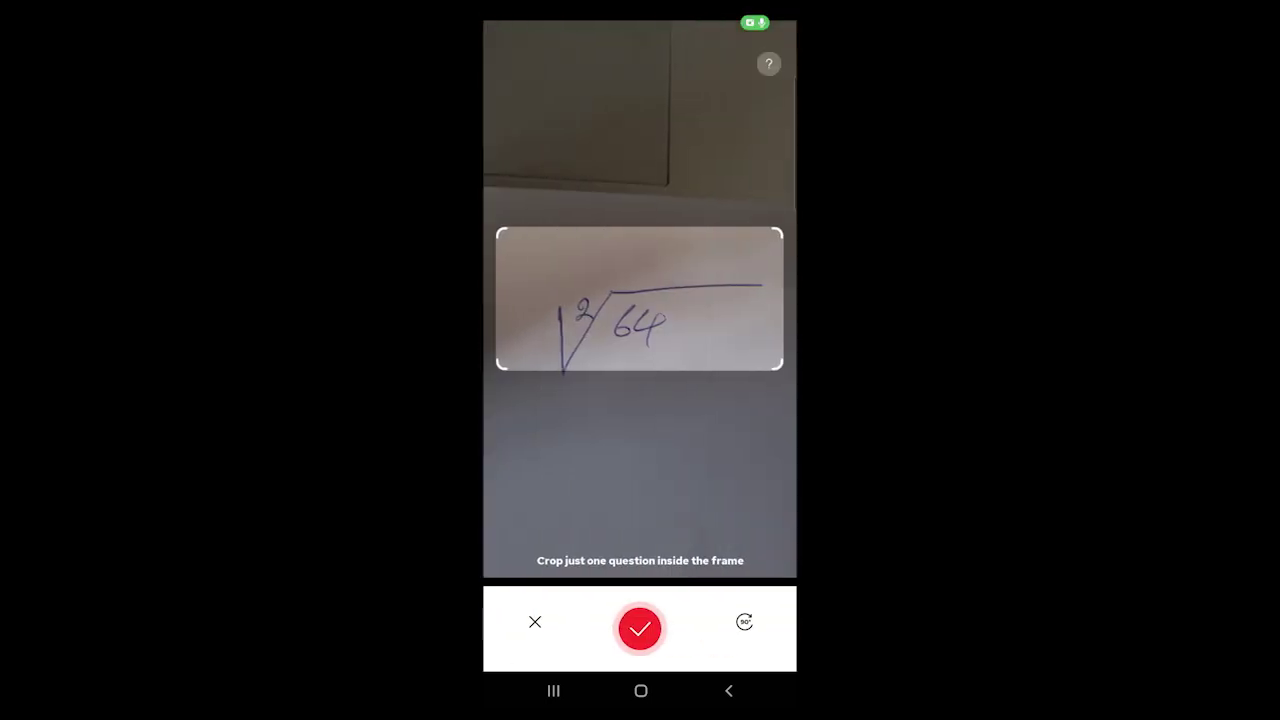
Move the crop frame down to enclose the whole handwritten square root expression, and submit it for solving
drag(698, 318, 701, 344)
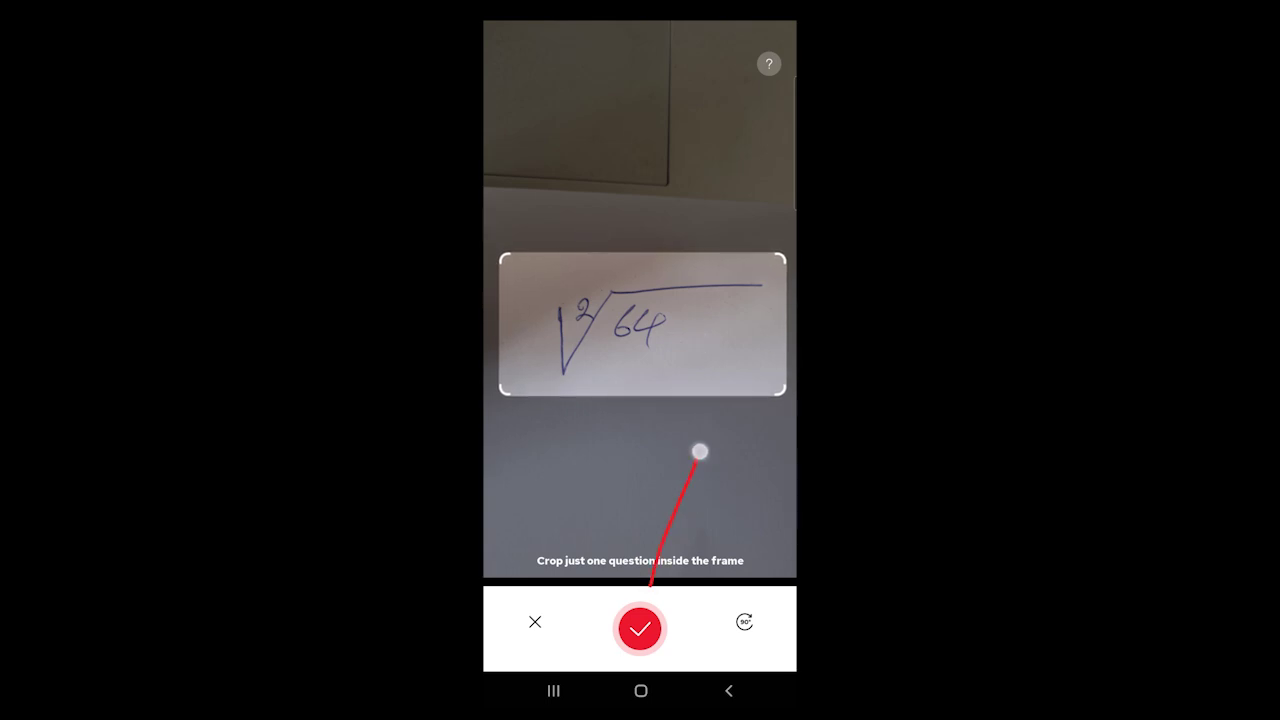
click(595, 237)
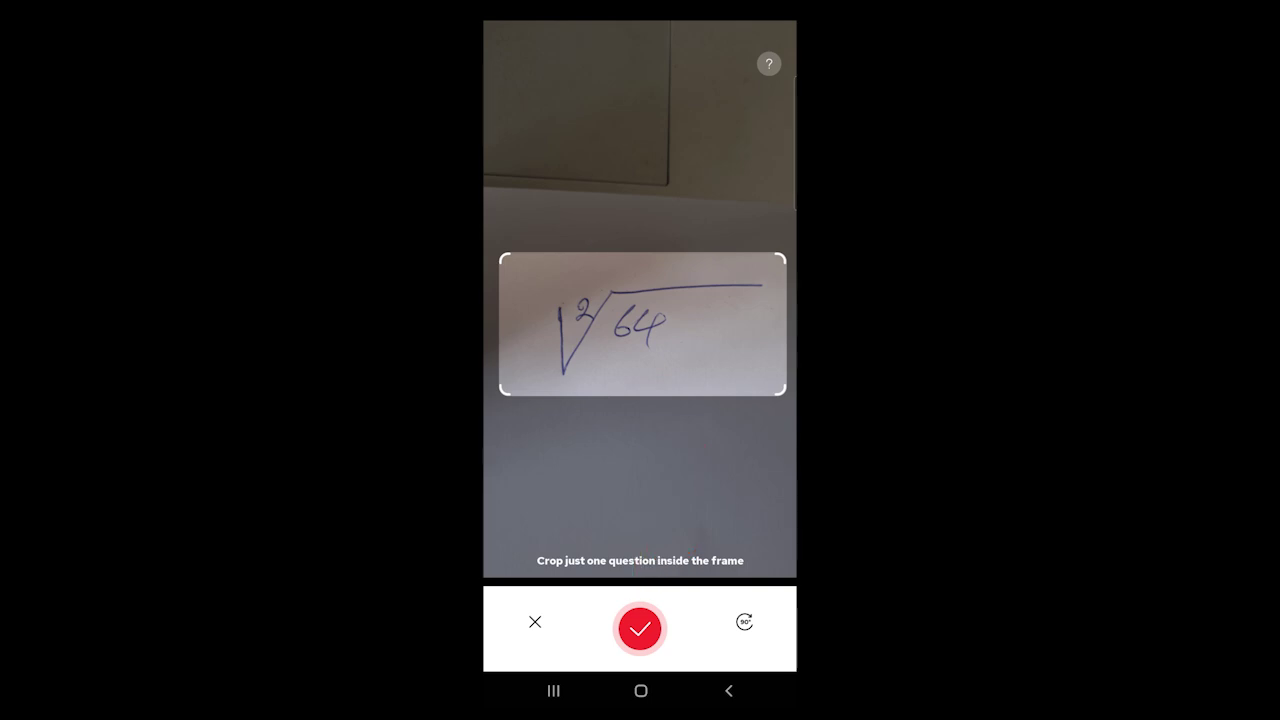
click(640, 628)
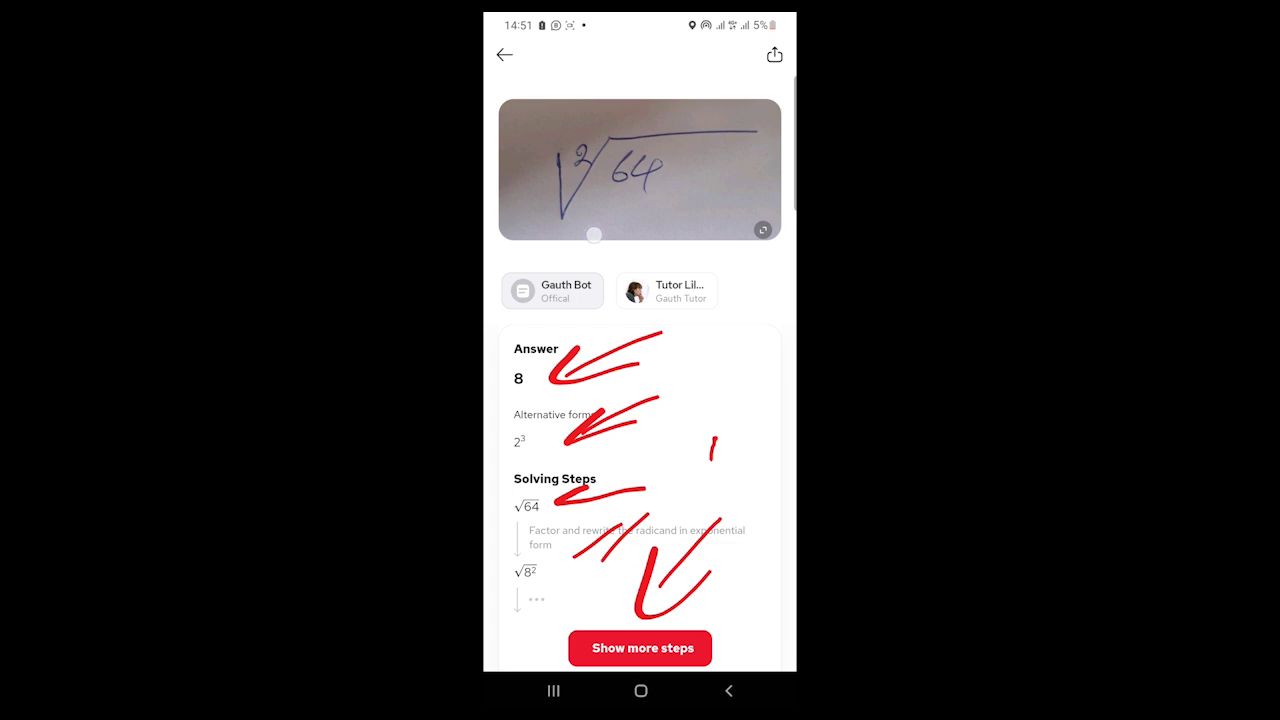
Show the full solving steps for the square root of 64 and review them
click(648, 642)
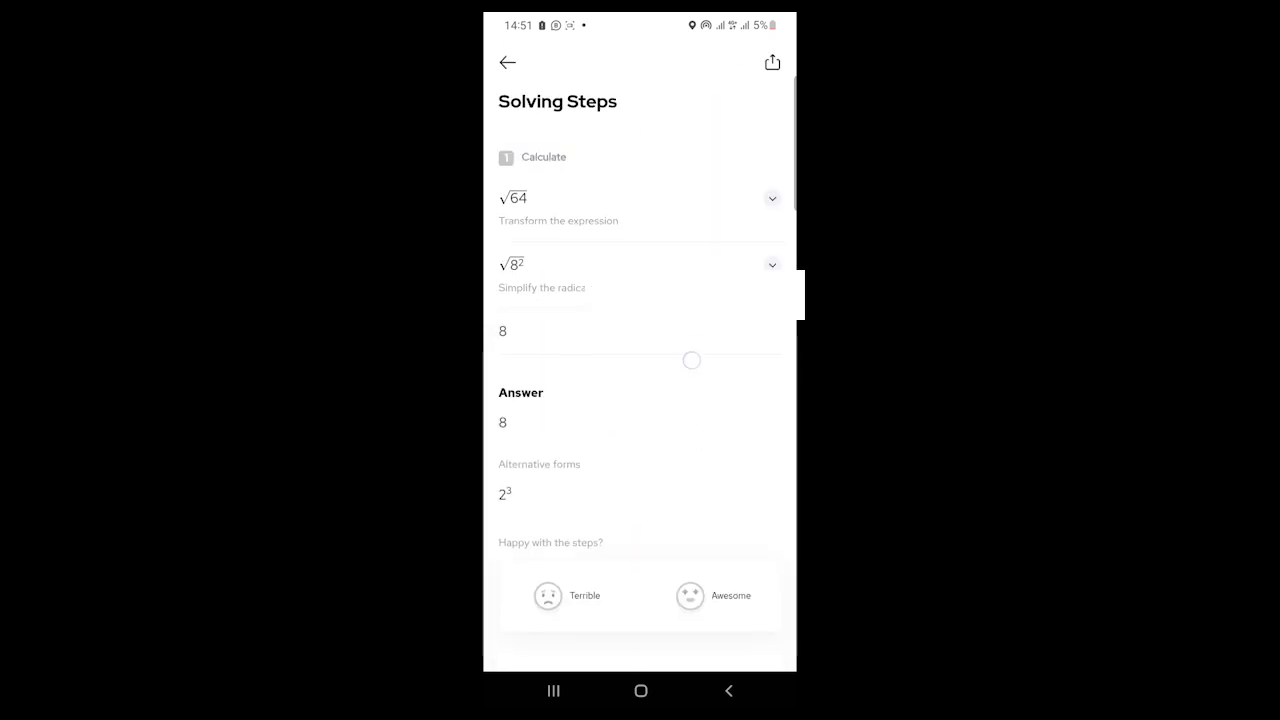
drag(758, 270, 641, 629)
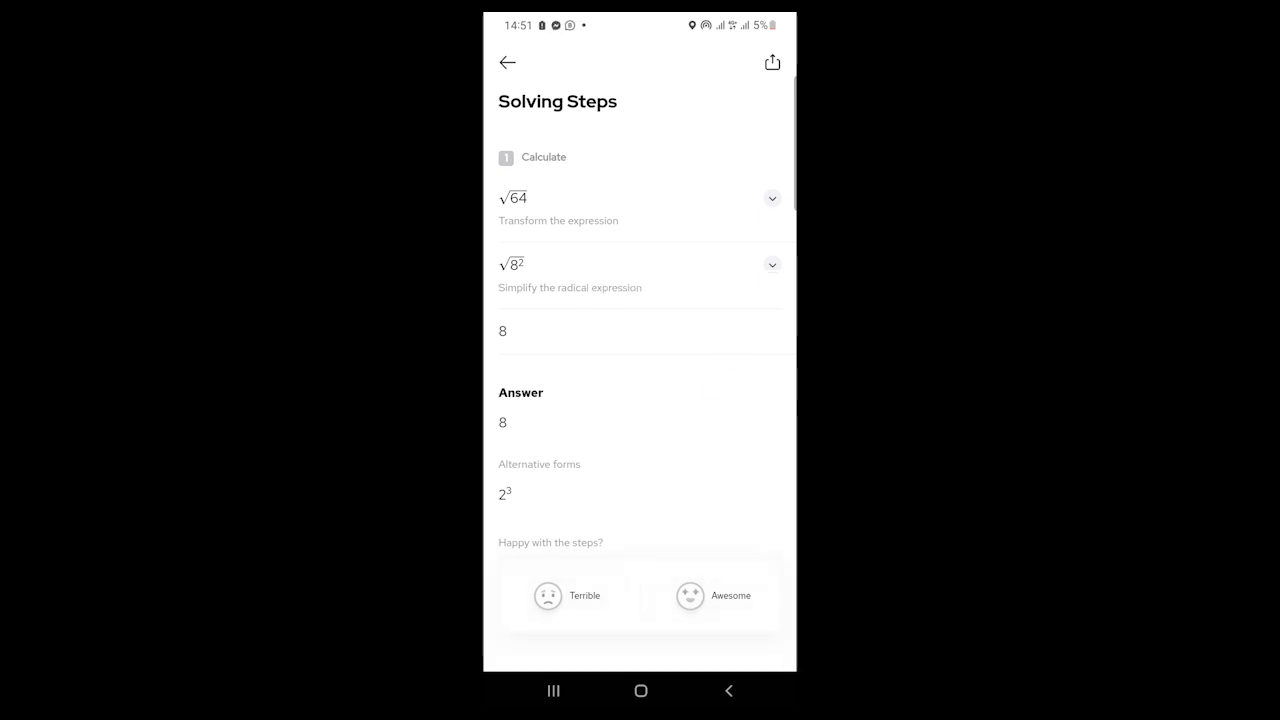